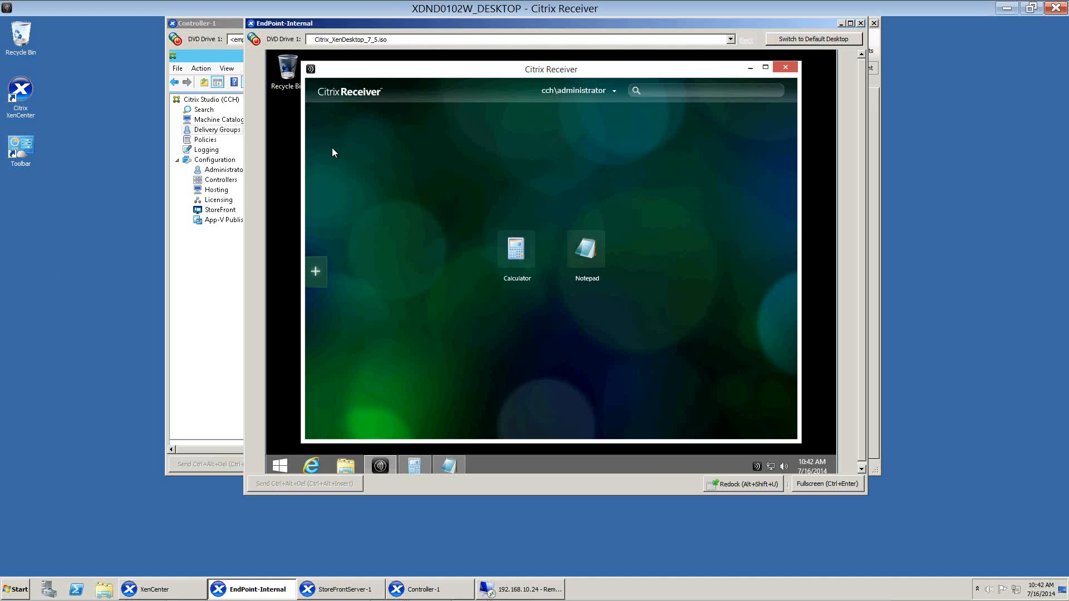
# Switch to Controller-1, open the Unfiltered policy in Citrix Studio to examine its available settings, and cancel the edit.
pyautogui.click(438, 596)
pyautogui.click(285, 566)
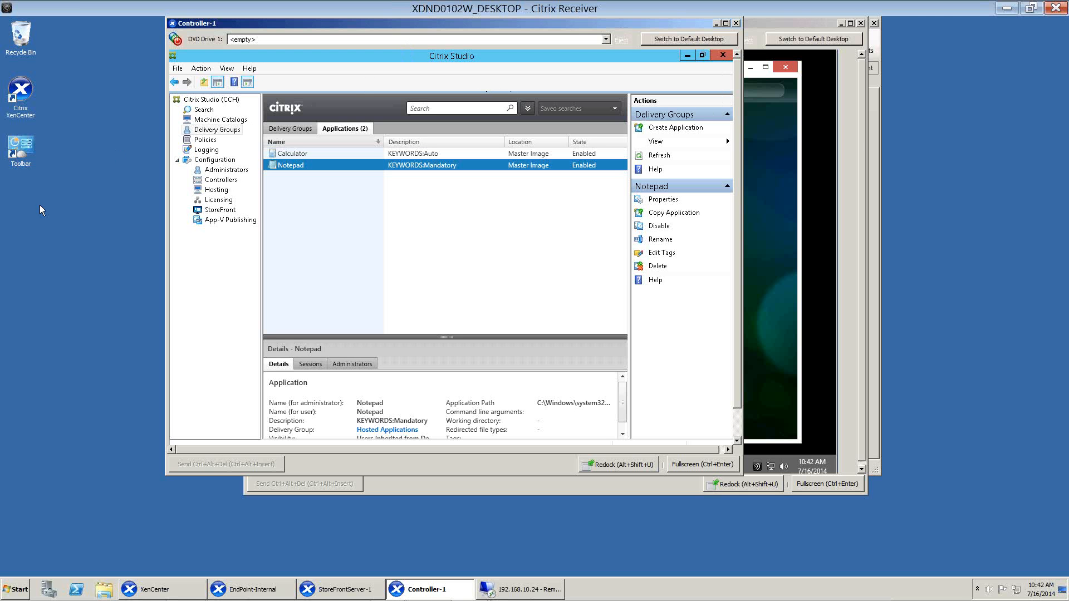
pyautogui.click(204, 141)
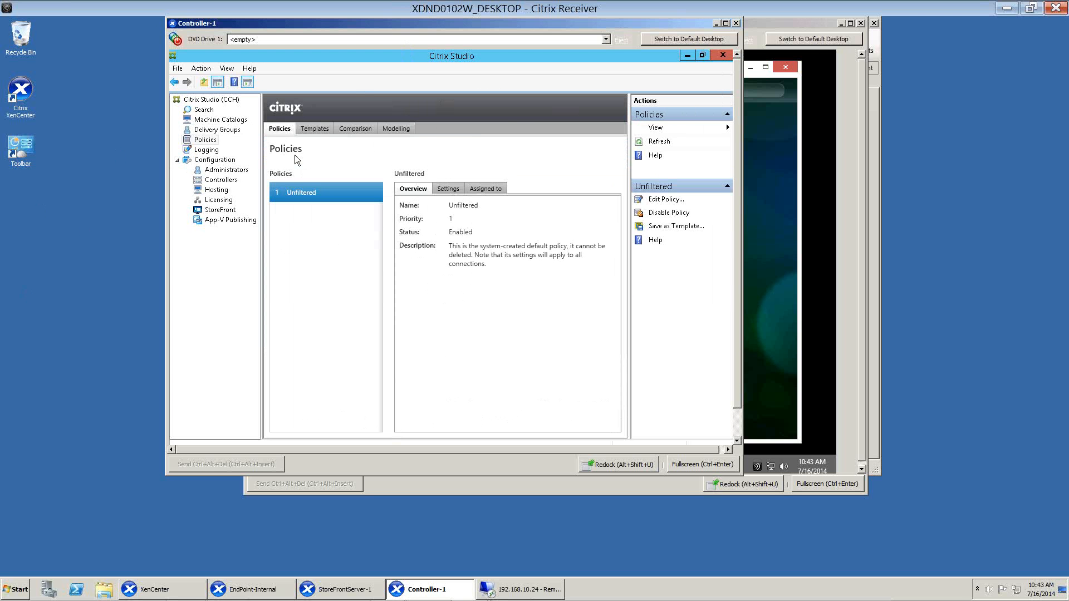
pyautogui.click(650, 200)
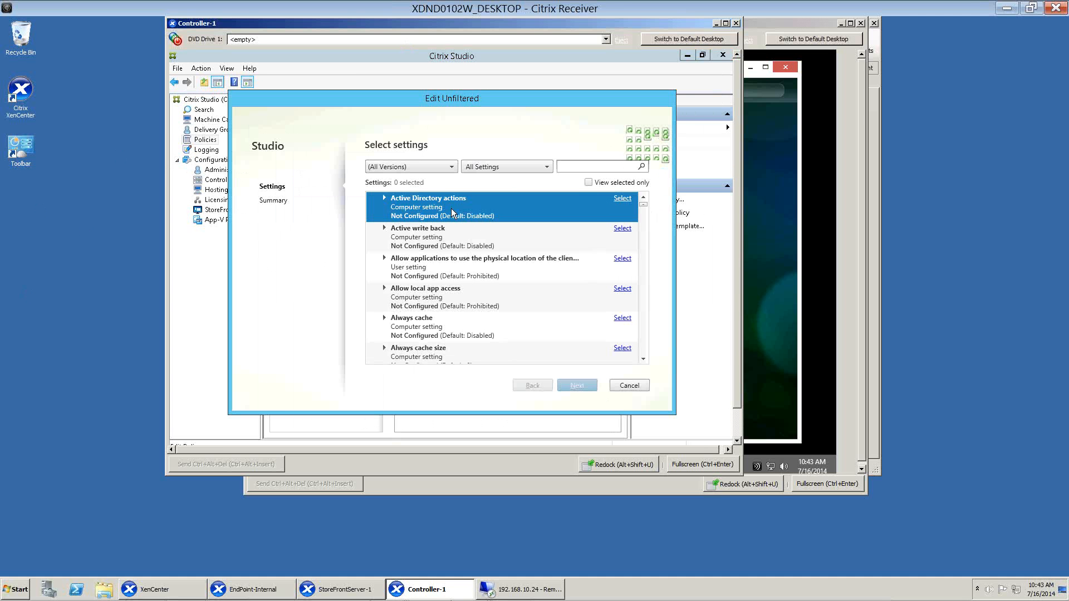
pyautogui.scroll(-2, 453, 230)
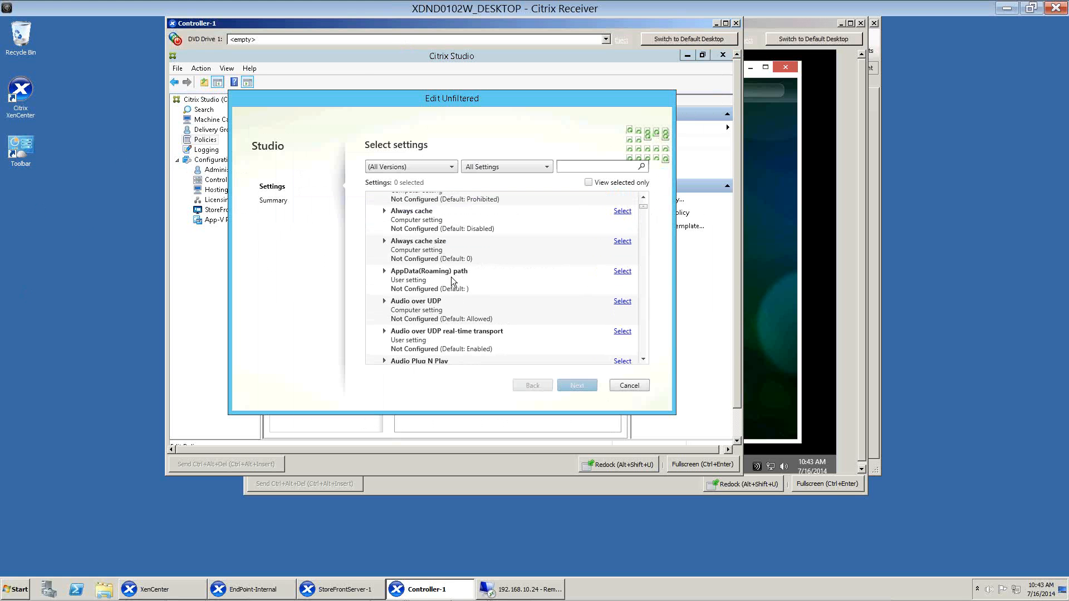
pyautogui.click(451, 276)
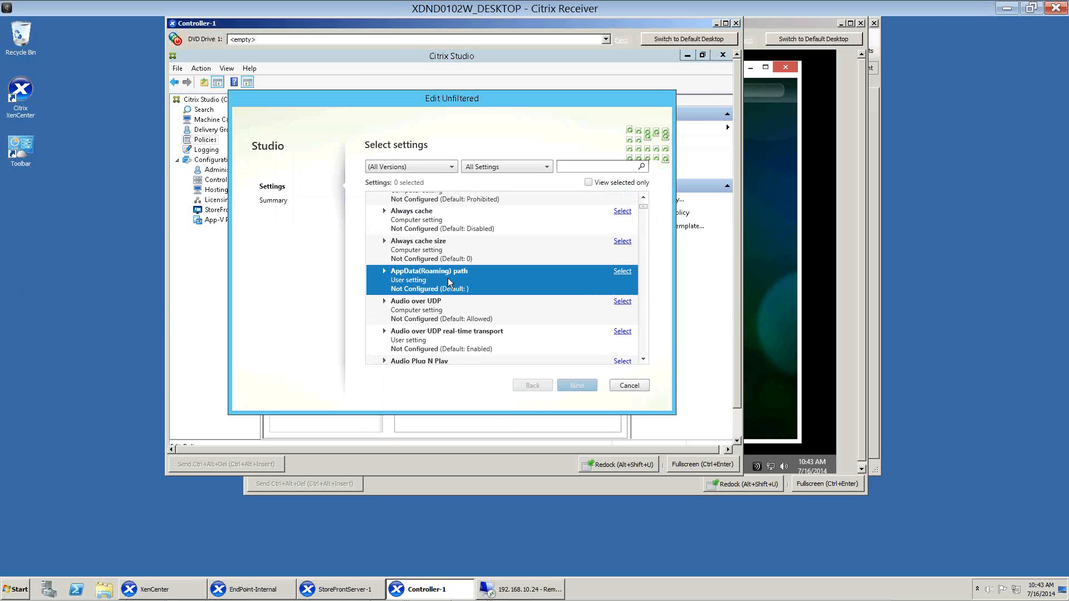
pyautogui.click(628, 385)
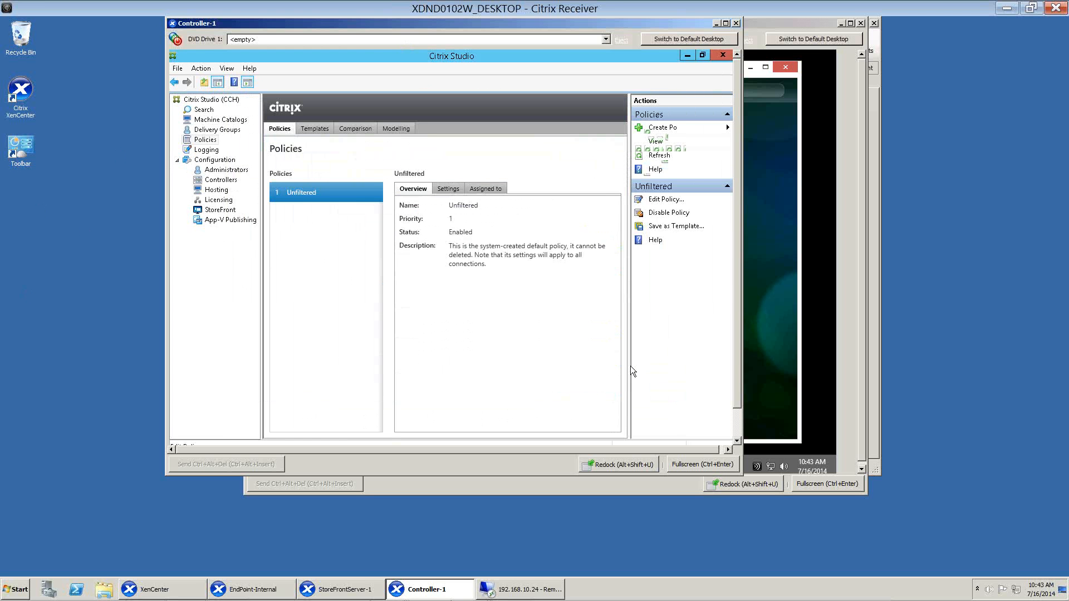
# Open Group Policy Management from Server Manager and expand the forest down to the CCH.local domain's contents, widening the tree.
pyautogui.click(209, 143)
pyautogui.click(736, 422)
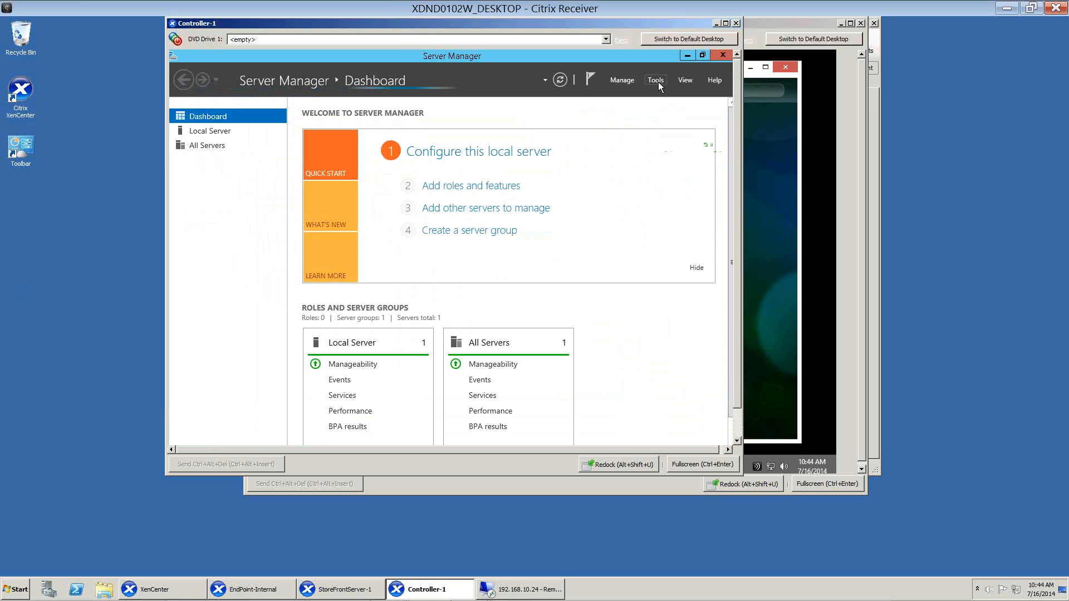
pyautogui.click(657, 82)
pyautogui.click(617, 144)
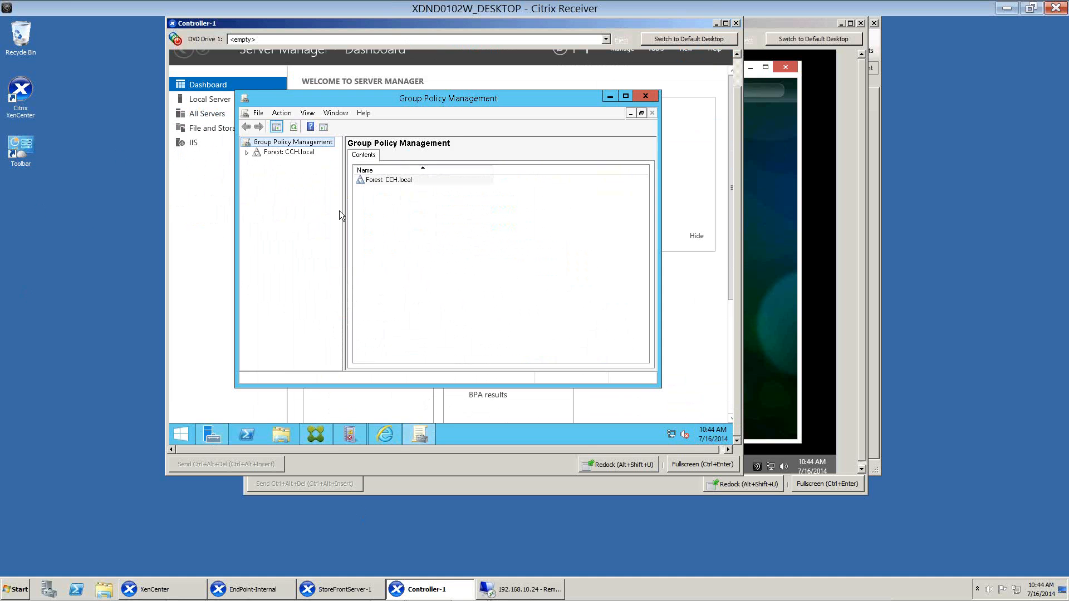
pyautogui.click(248, 153)
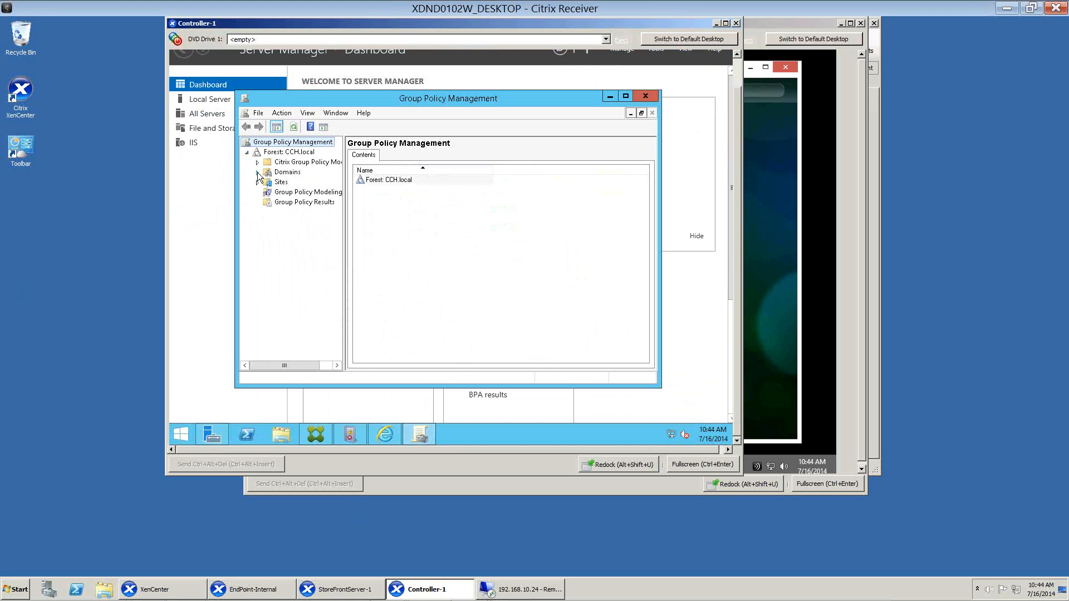
pyautogui.click(258, 172)
pyautogui.click(268, 182)
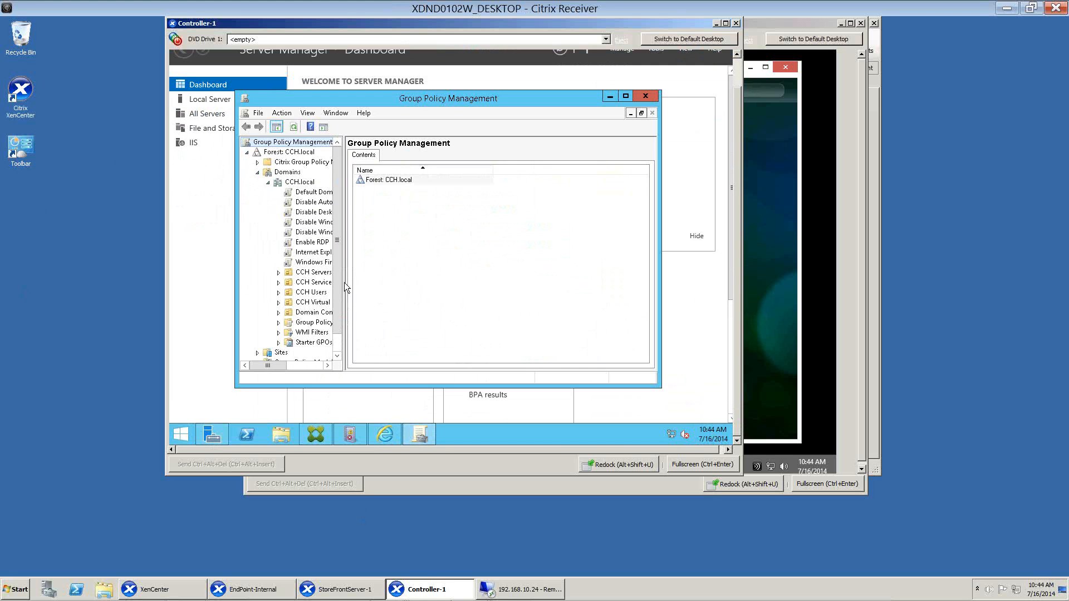
pyautogui.moveTo(344, 282); pyautogui.dragTo(376, 283)
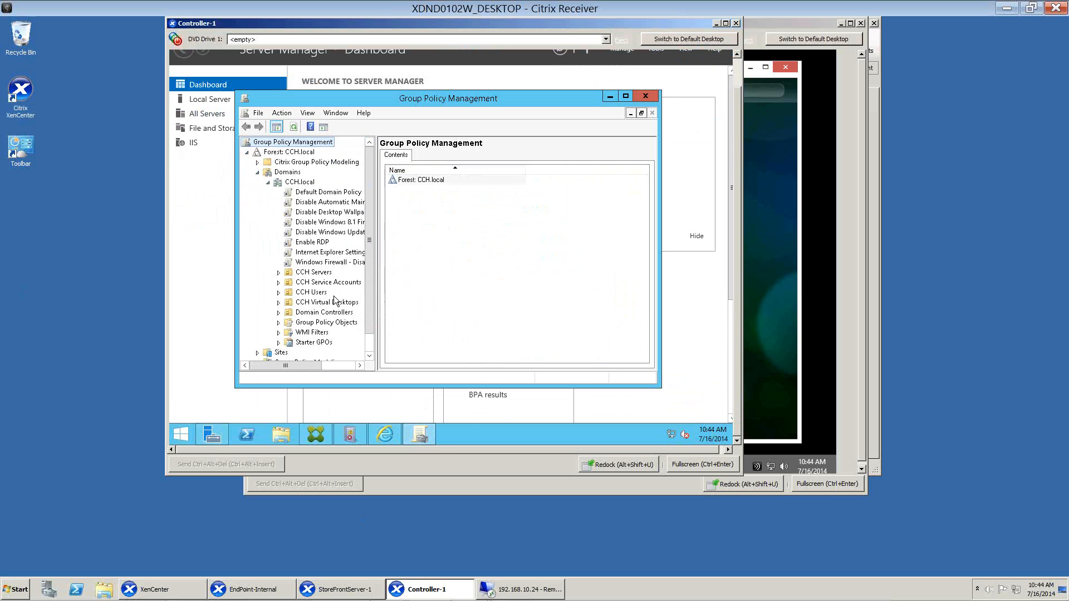
# Create a GPO linked to the CCH Virtual Desktops organizational unit, keeping the default name New Group Policy Object and no starter GPO.
pyautogui.click(340, 304)
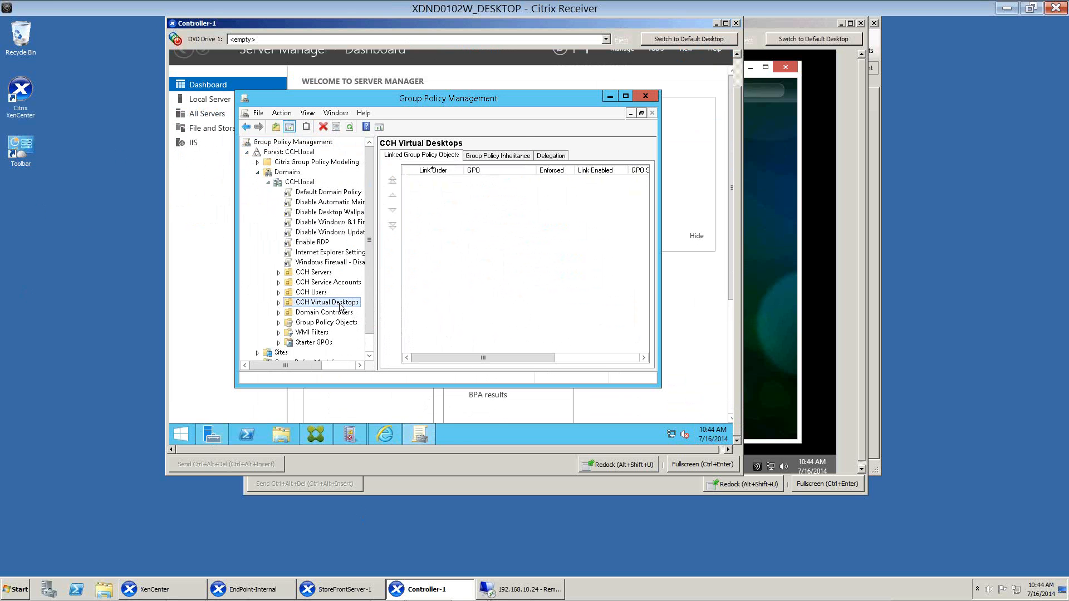
pyautogui.rightClick(341, 305)
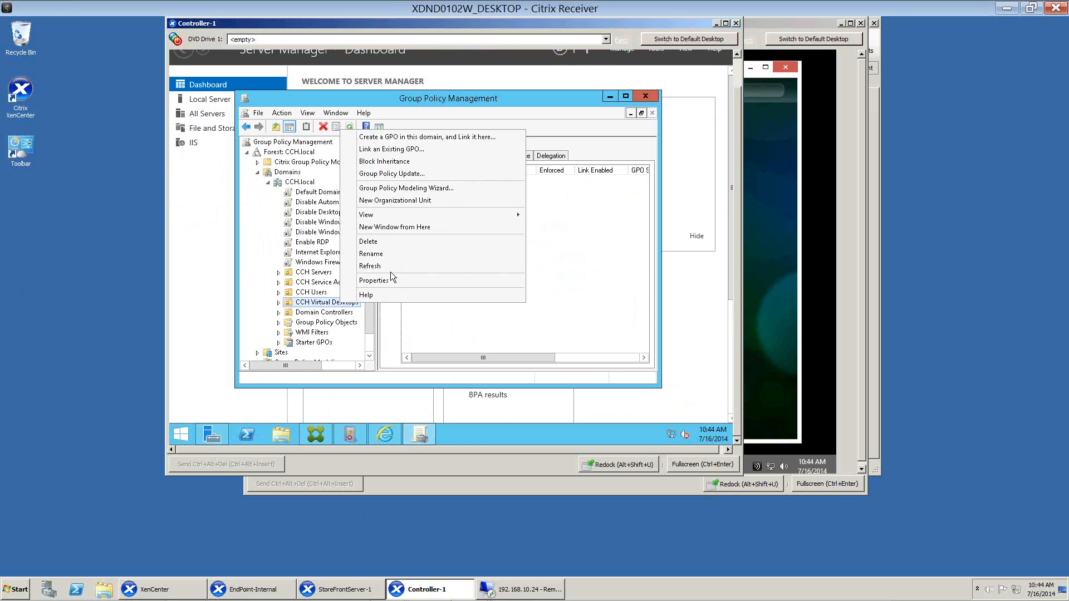
pyautogui.click(402, 137)
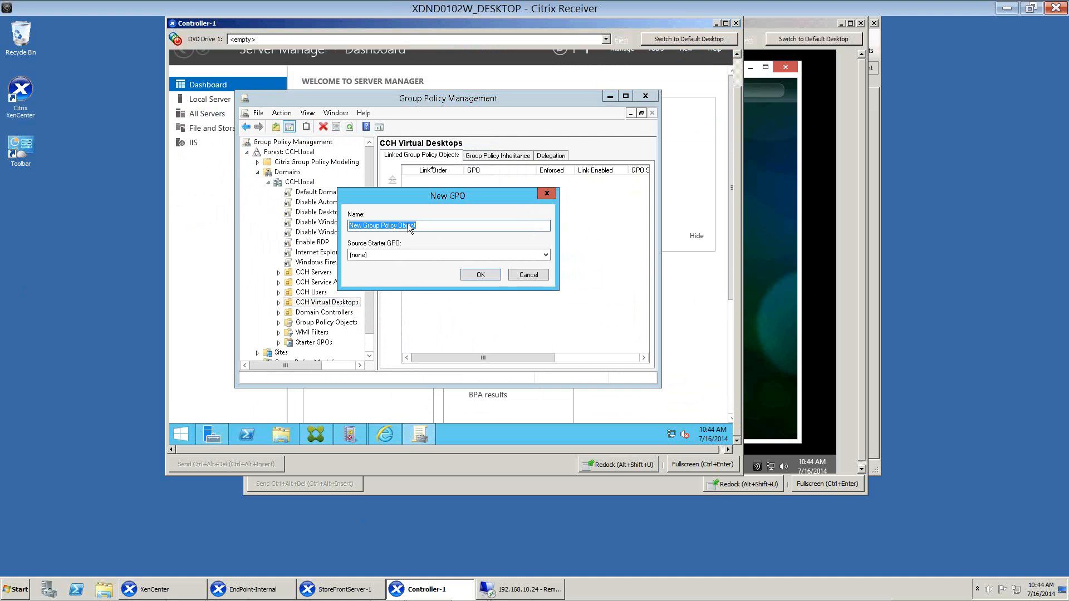
pyautogui.click(496, 274)
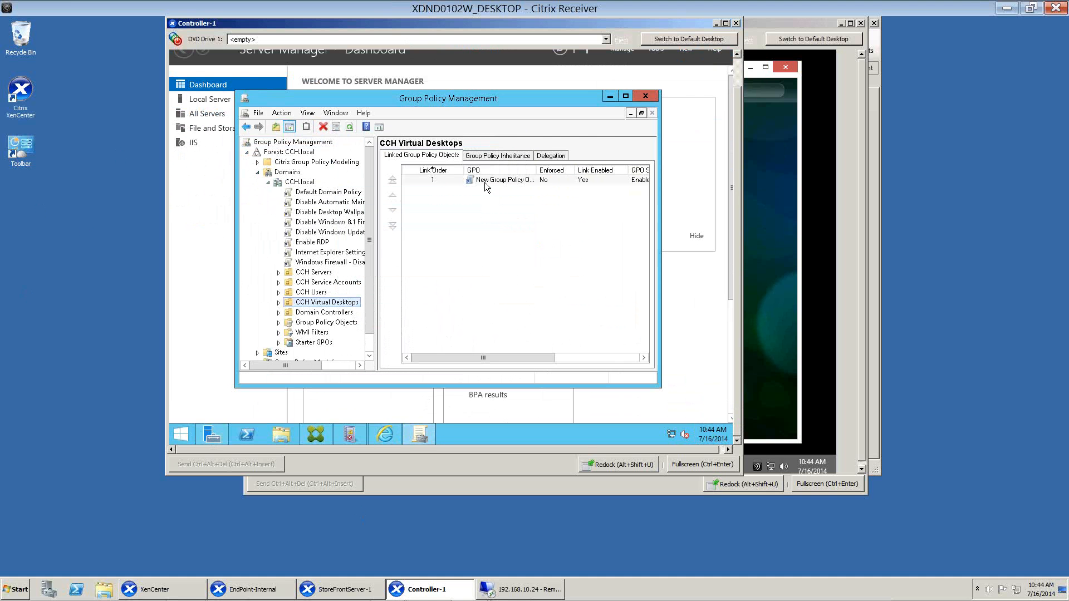
# Open the new GPO in the editor, examine the Citrix Policies under User Configuration, and close the editor.
pyautogui.click(485, 182)
pyautogui.rightClick(485, 182)
pyautogui.click(500, 190)
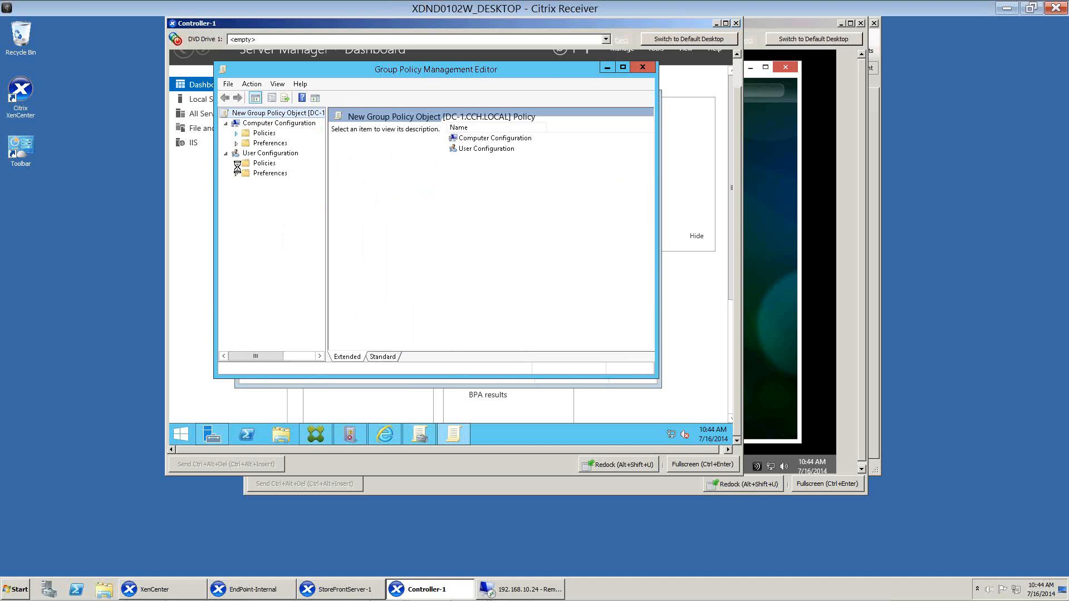
pyautogui.click(236, 134)
pyautogui.click(236, 203)
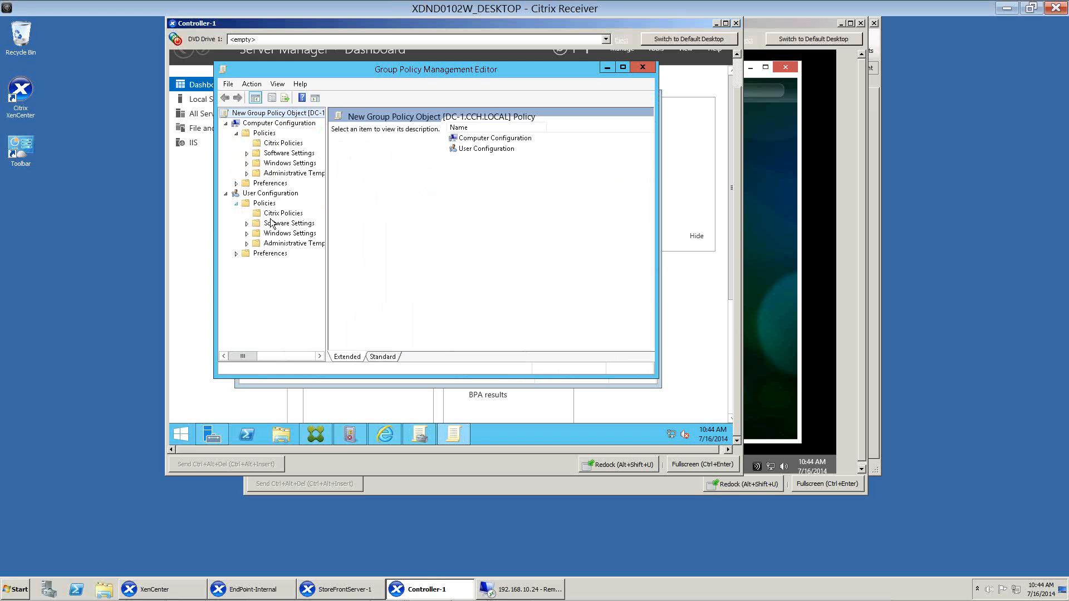
pyautogui.click(276, 215)
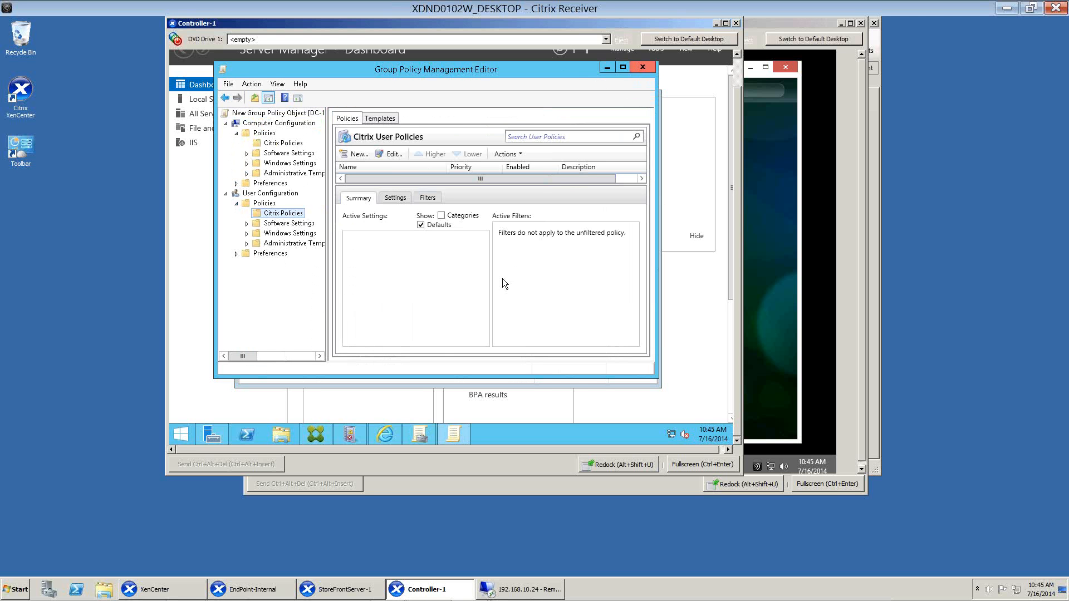
pyautogui.click(393, 153)
pyautogui.click(644, 68)
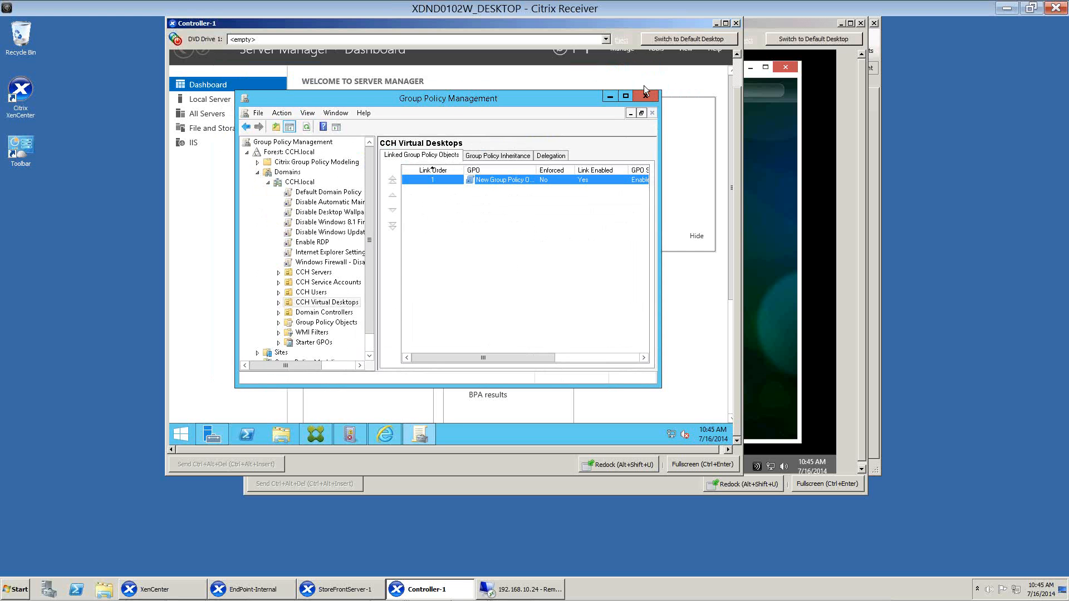
# Close Group Policy Management and return to Citrix Studio.
pyautogui.click(647, 95)
pyautogui.click(738, 68)
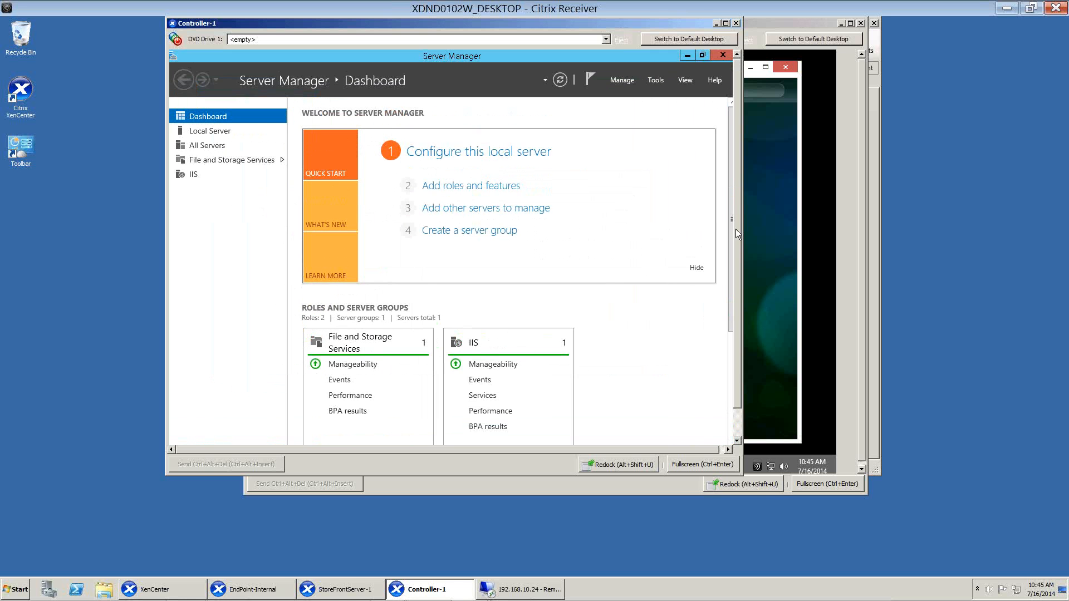
pyautogui.click(737, 259)
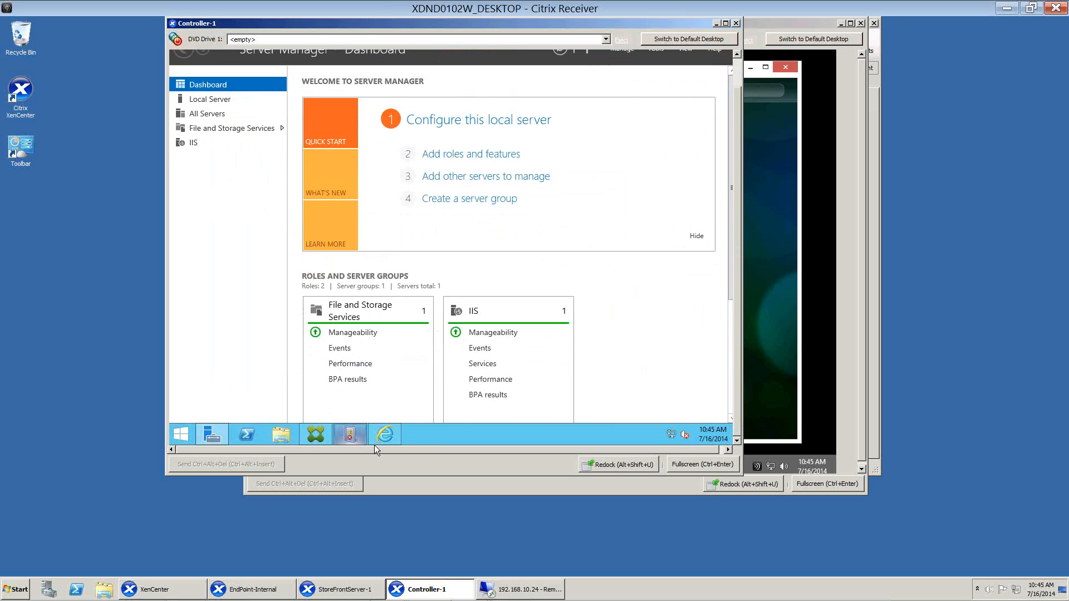
pyautogui.click(316, 434)
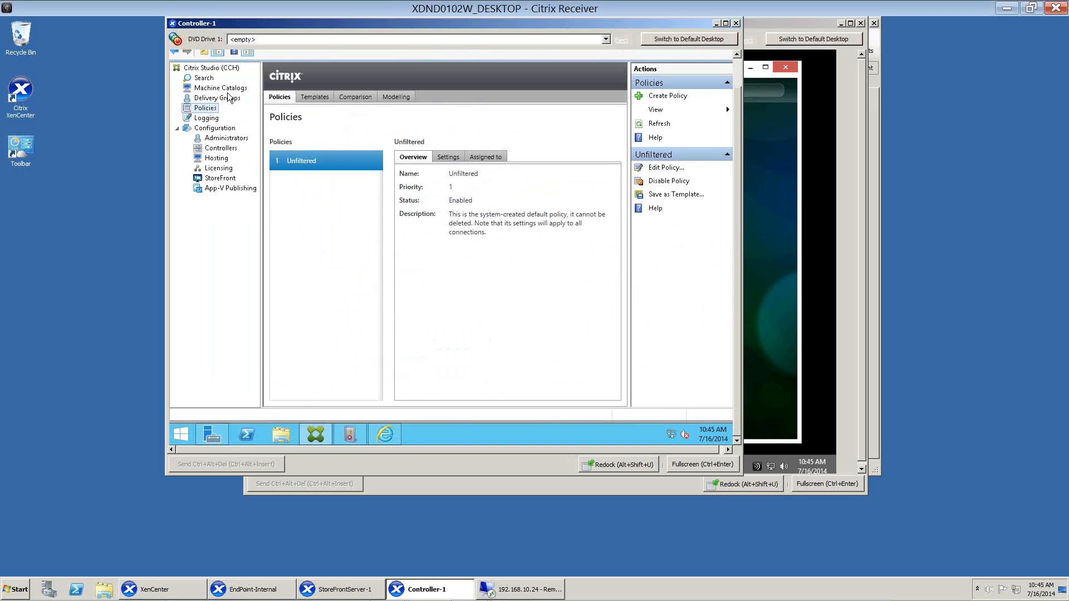
# Review the Administrators and Licensing pages in Citrix Studio, check the license server address setting, and cancel its dialog.
pyautogui.click(233, 140)
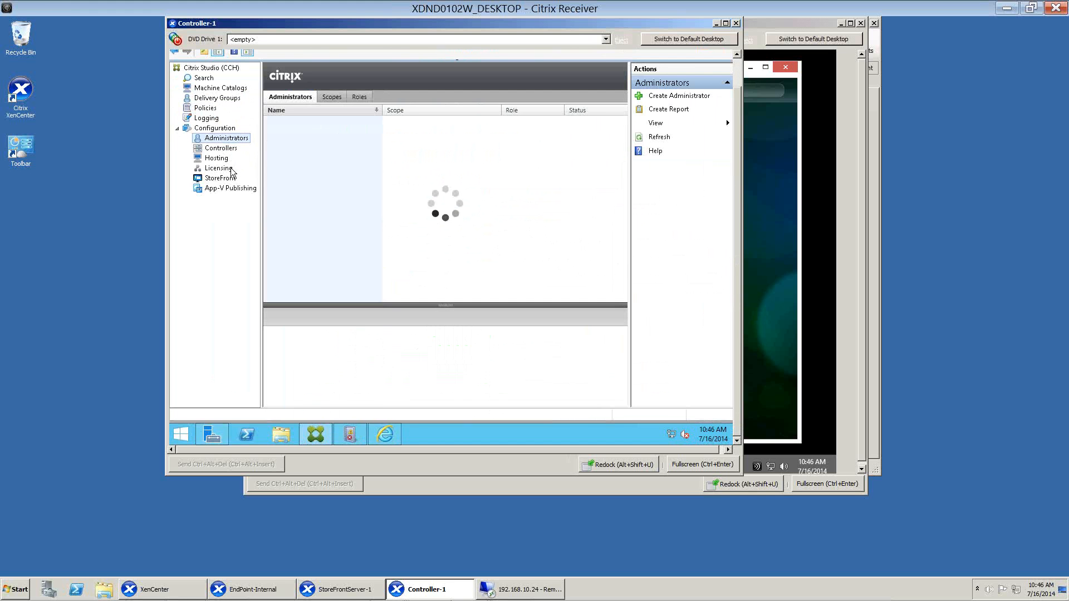
pyautogui.click(219, 168)
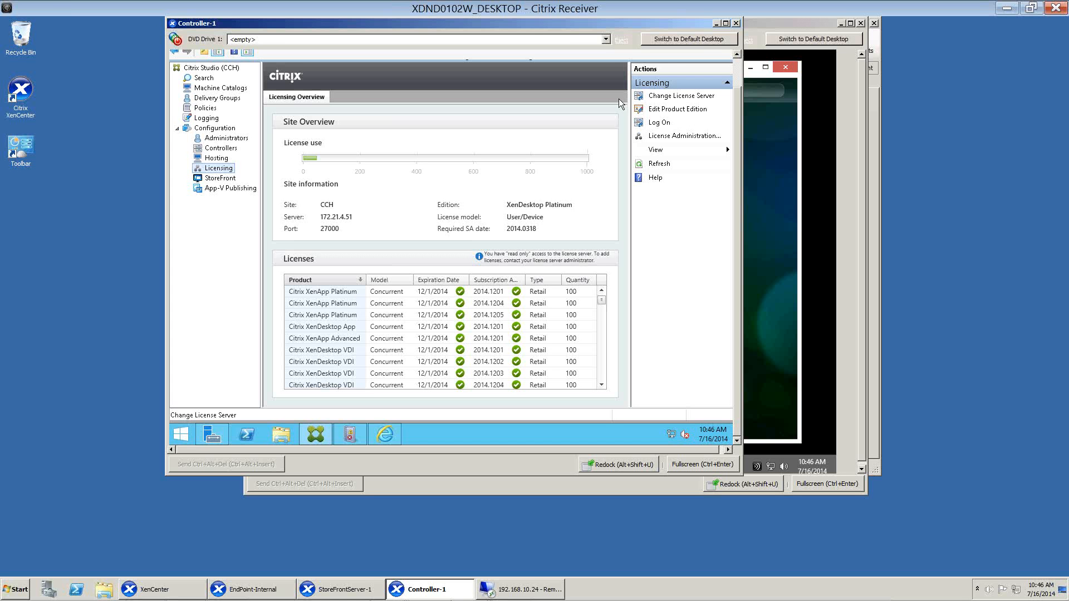
pyautogui.click(669, 97)
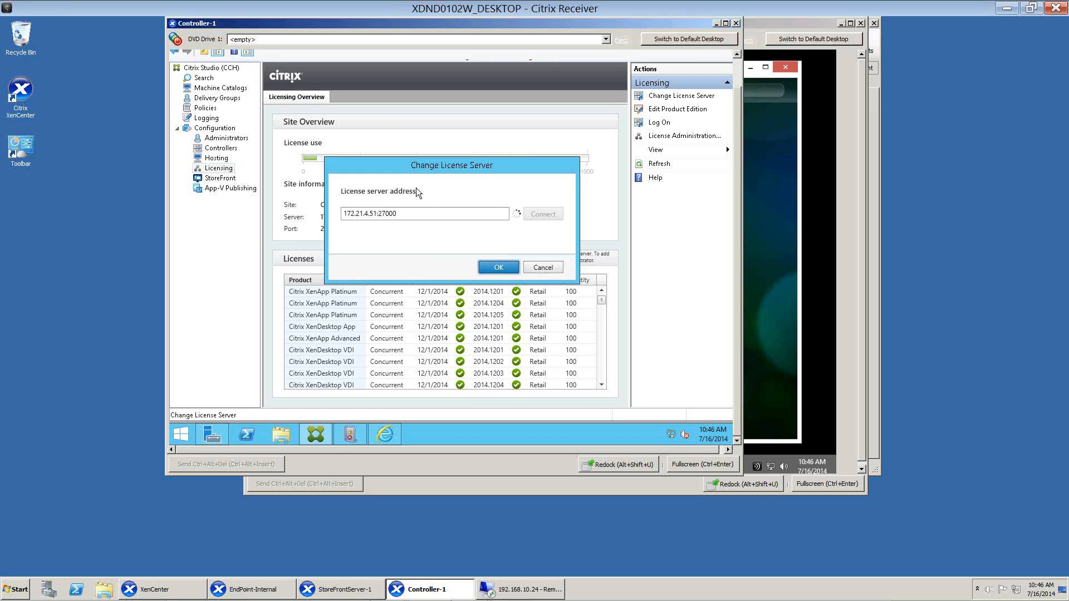
pyautogui.click(548, 267)
# Examine the XenApp and XenDesktop Platinum options in the site's product edition settings and cancel the dialog.
pyautogui.click(679, 109)
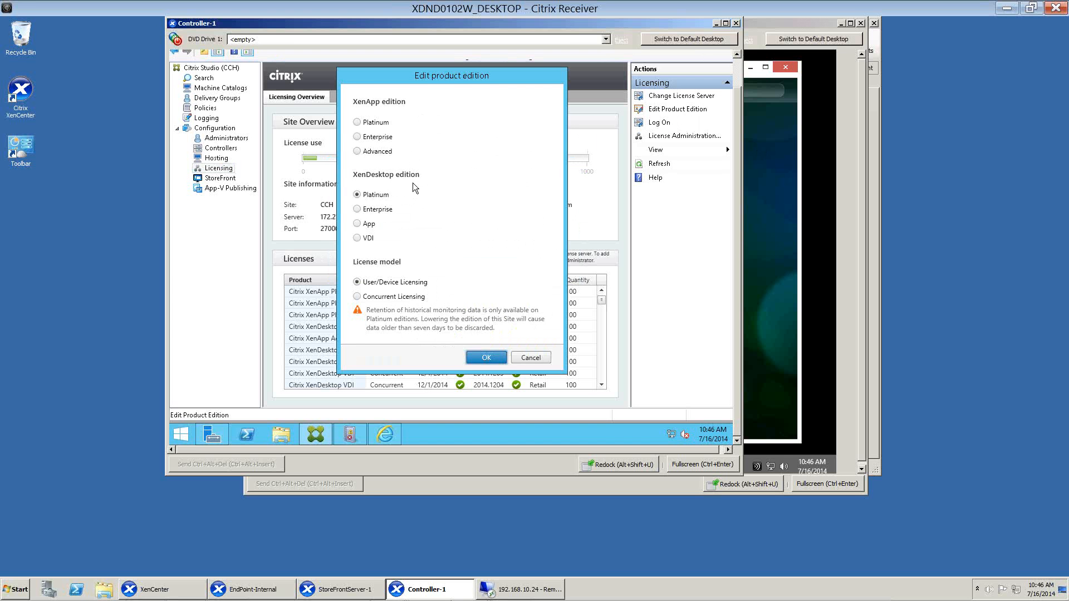
pyautogui.click(357, 123)
pyautogui.click(357, 196)
pyautogui.click(531, 357)
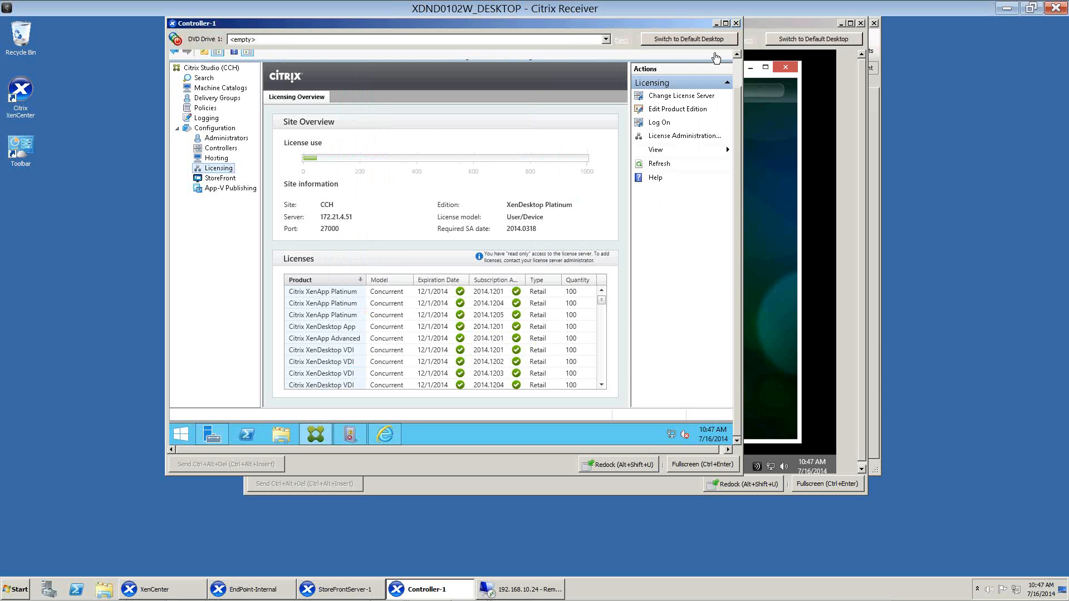
# Minimize Controller-1, review the CCH store on StoreFrontServer-1, and switch to the 192.168.10.24 remote session running Director.
pyautogui.click(717, 24)
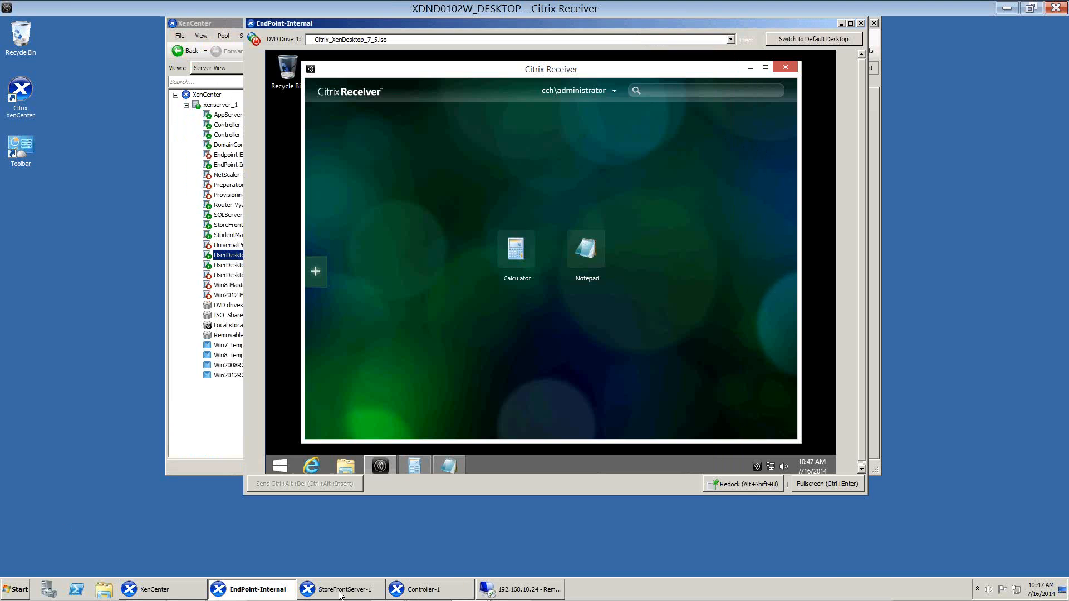
pyautogui.click(339, 591)
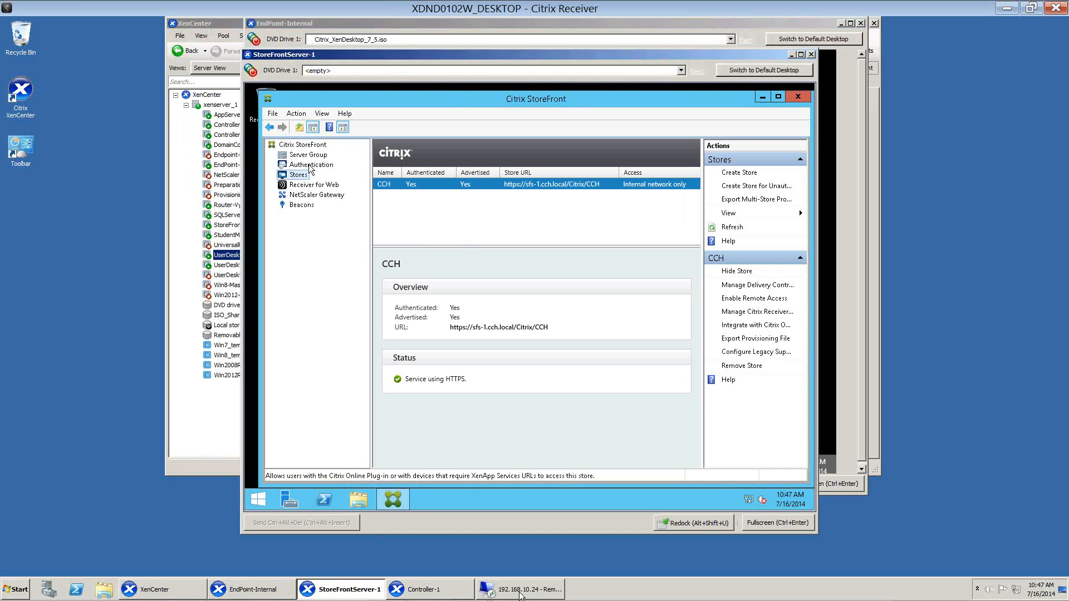
pyautogui.click(519, 590)
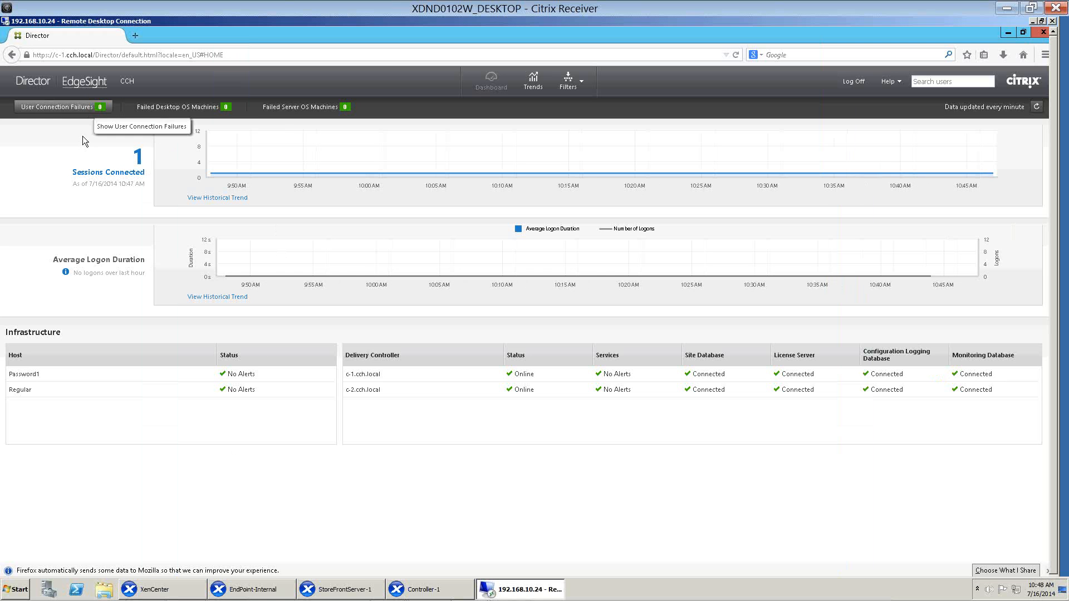
# Show all three failure categories on the Director dashboard and open the user connection failures' historical trend to inspect its peak.
pyautogui.click(100, 108)
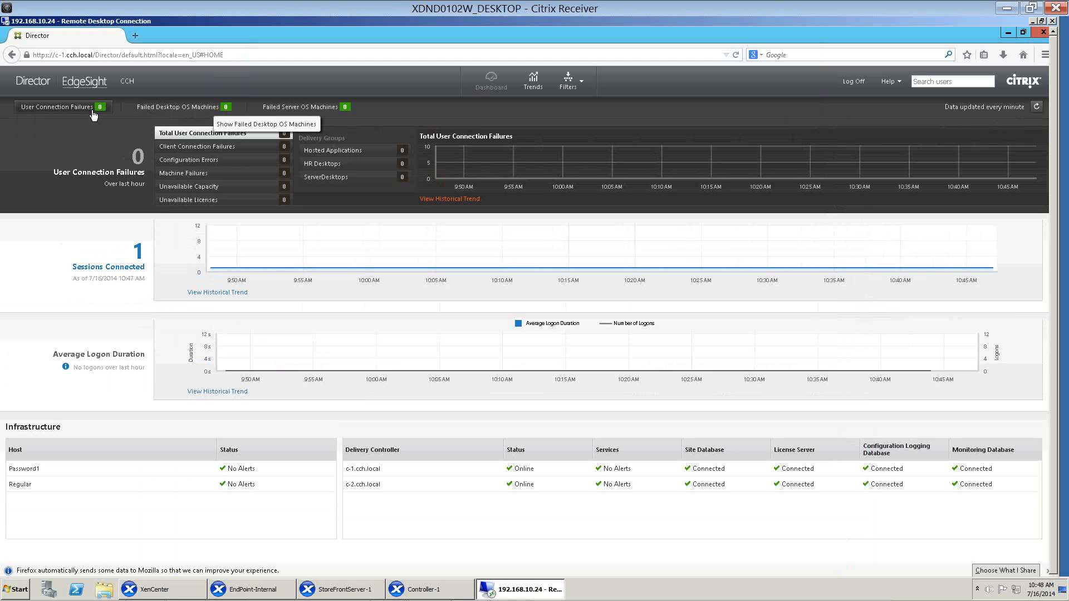
pyautogui.click(210, 109)
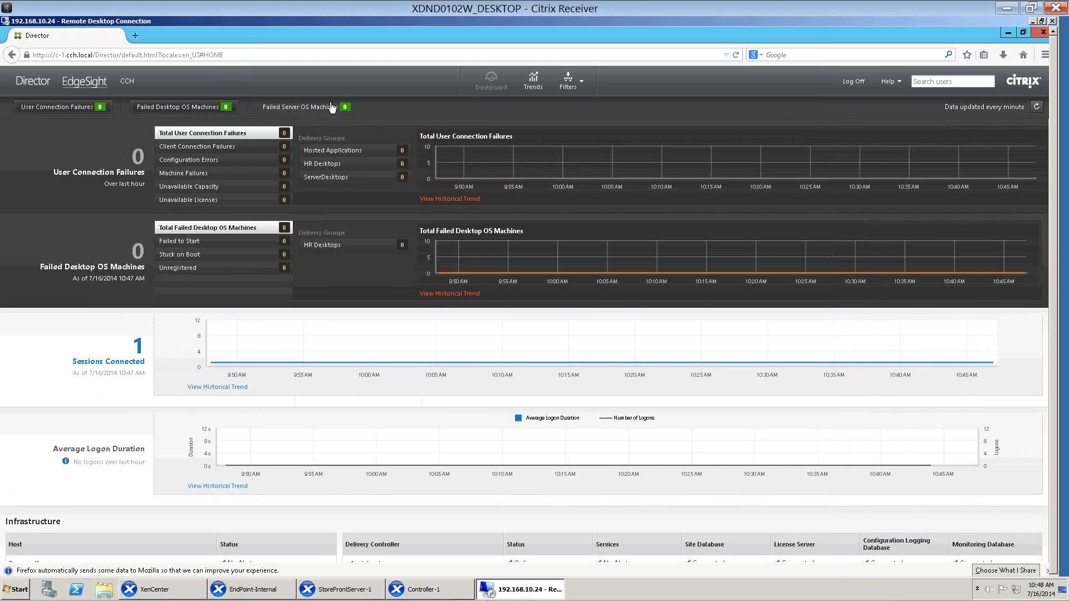
pyautogui.click(332, 108)
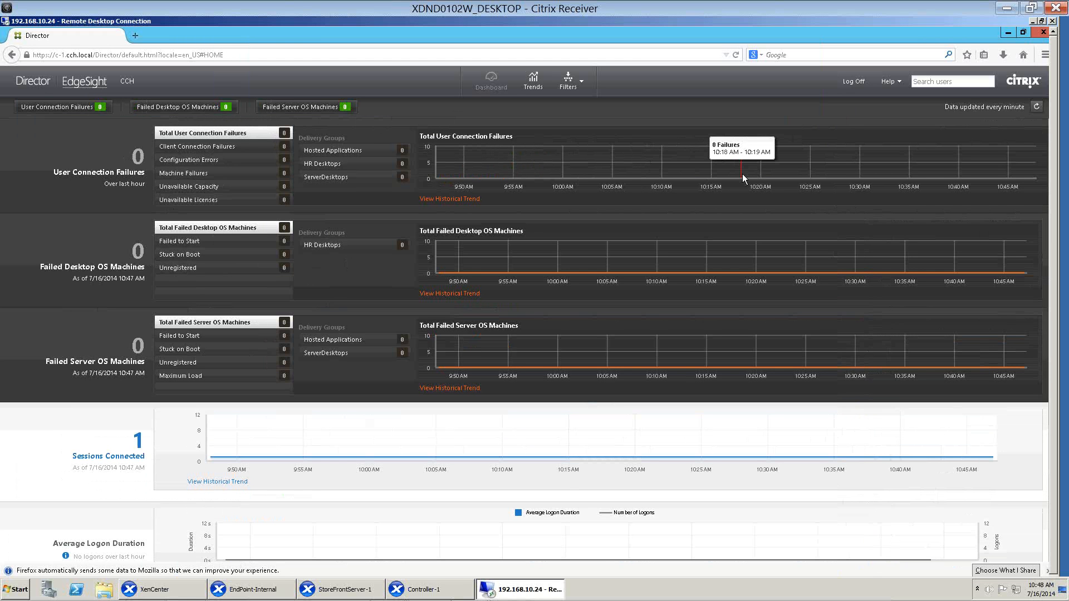
pyautogui.click(477, 200)
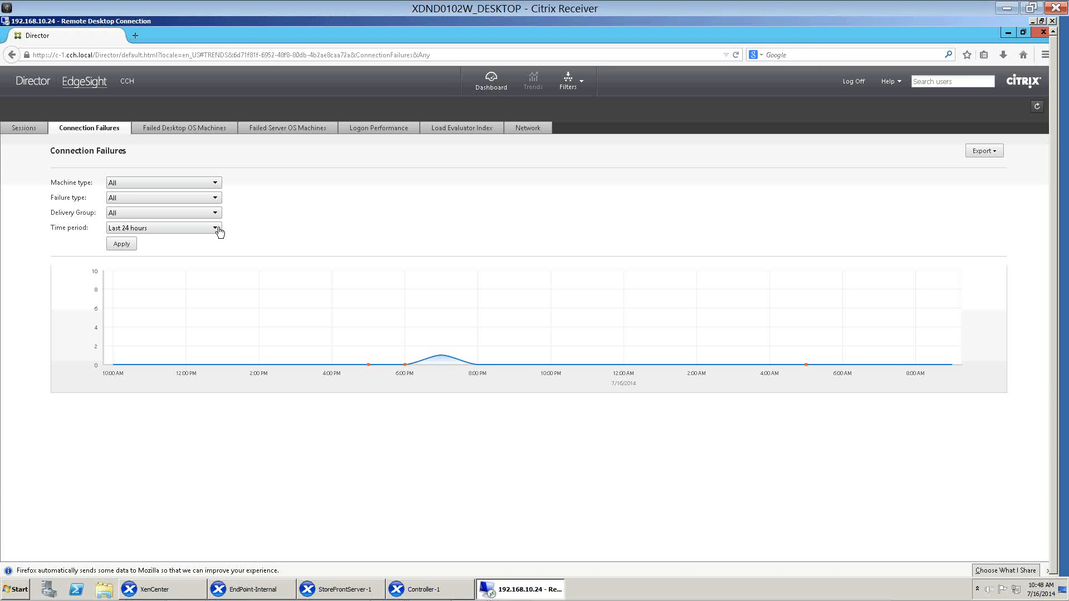
pyautogui.moveTo(409, 361)
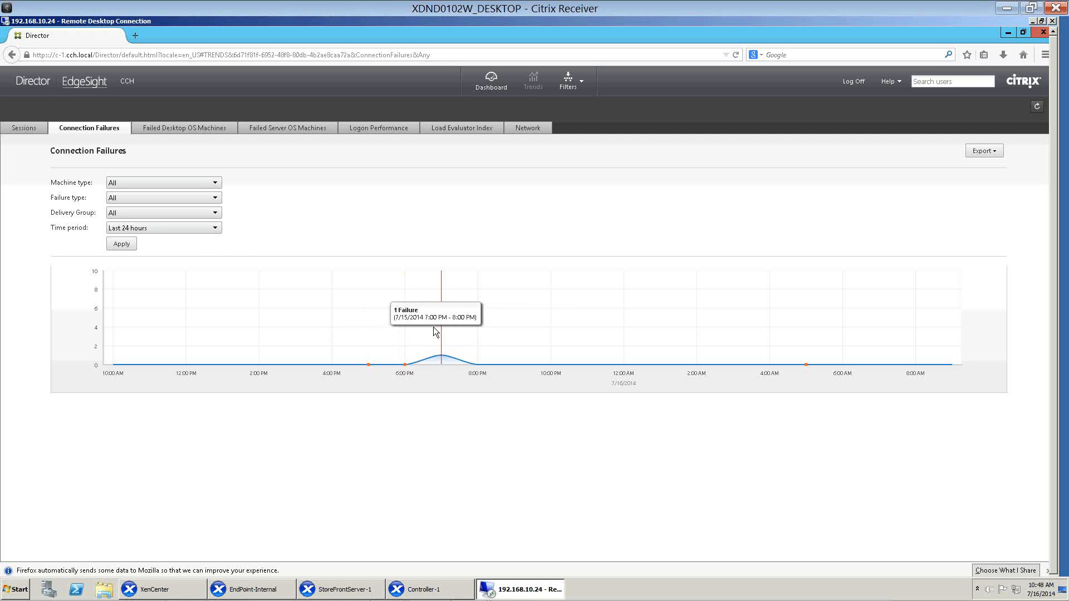
# Check the time period options for the Connection Failures trend, and minimize the Director browser and the 192.168.10.24 remote session.
pyautogui.click(213, 233)
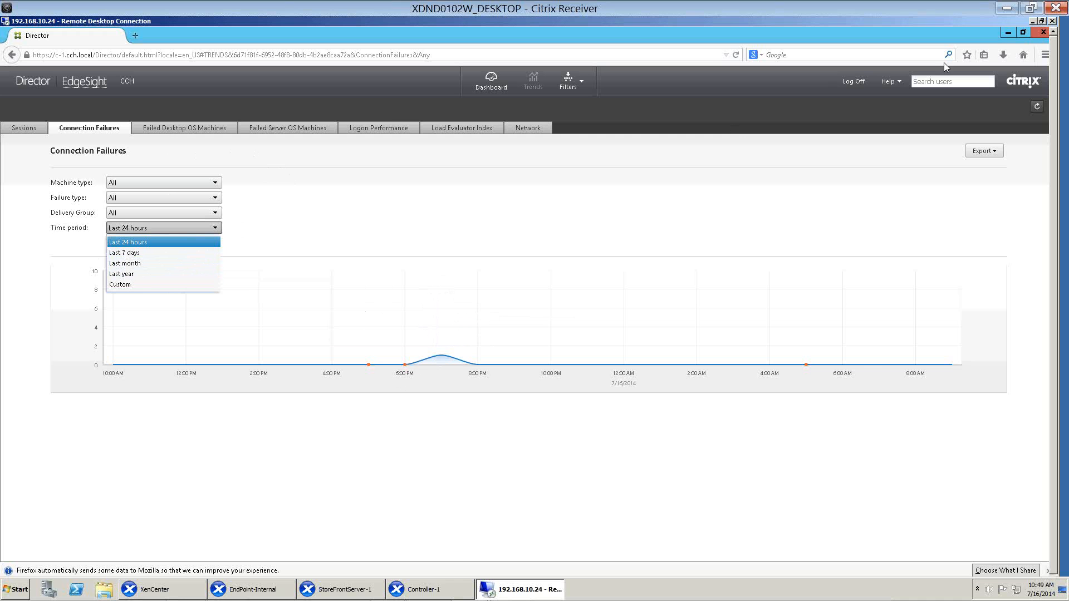
pyautogui.click(1006, 33)
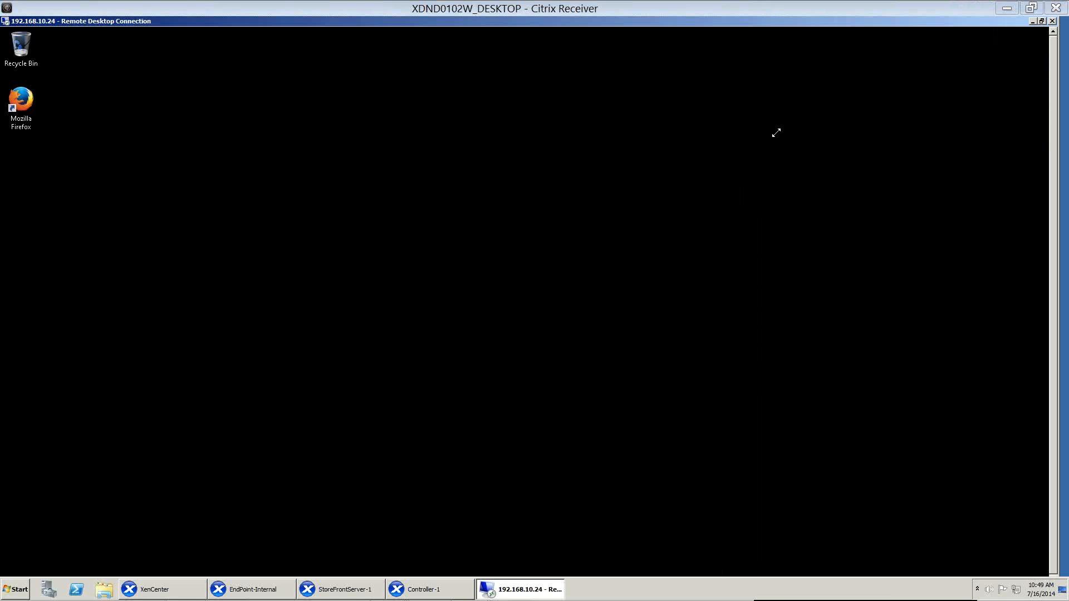
pyautogui.click(1031, 22)
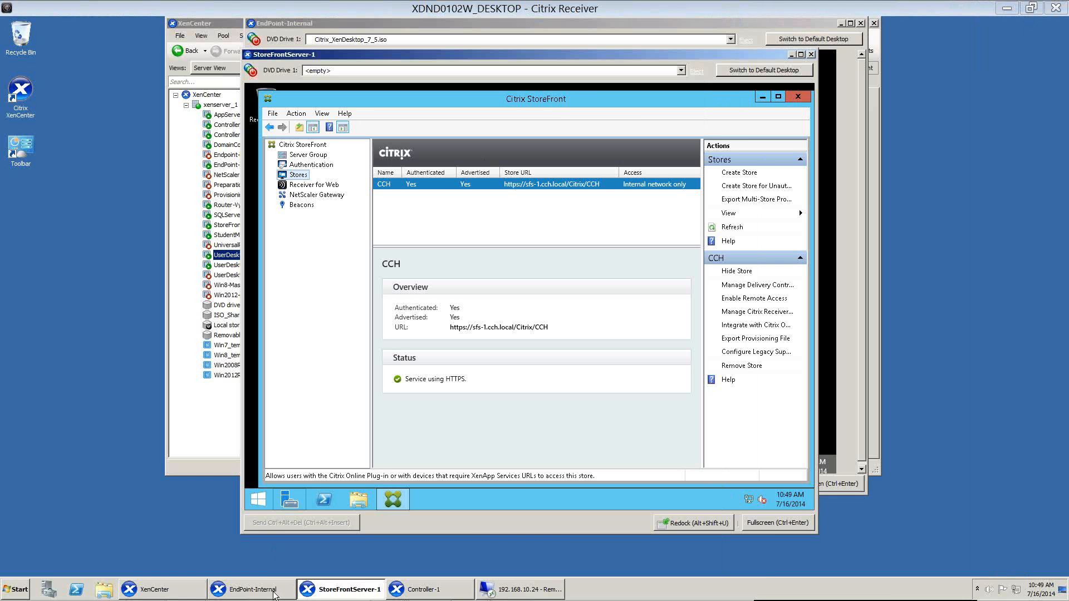
# Switch to Controller-1, inspect the Monitoring and Logging datastores in Citrix Studio's Configuration page, and return to the PowerPoint slide show.
pyautogui.click(426, 589)
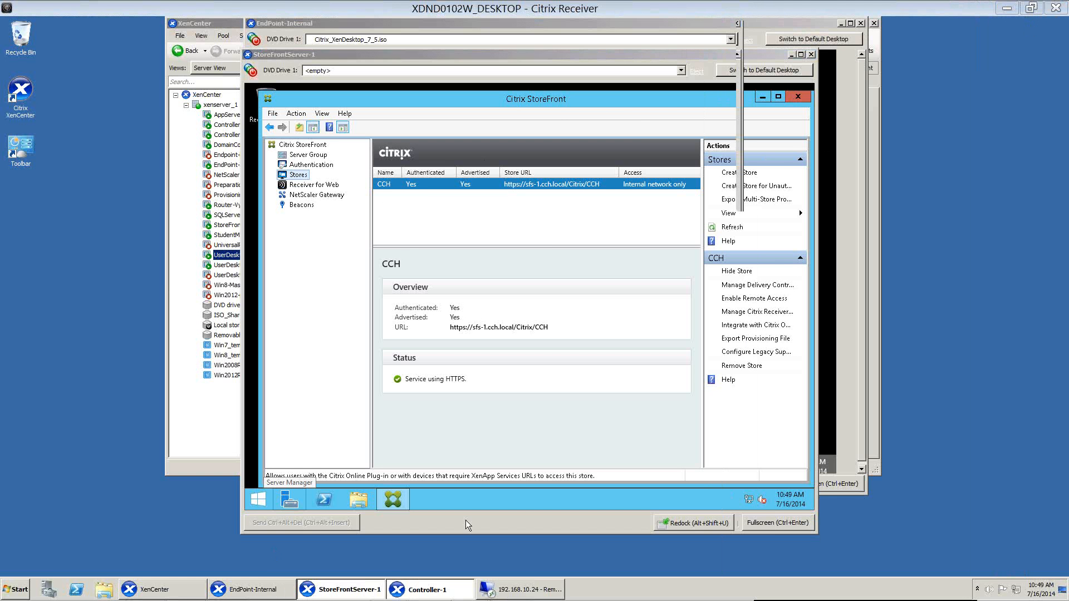
pyautogui.click(205, 160)
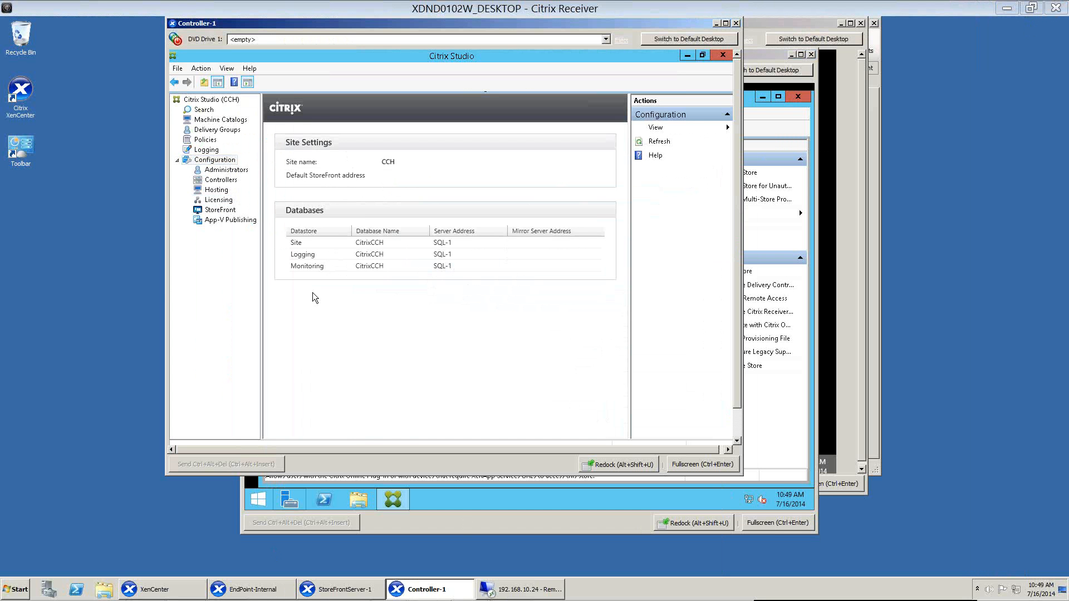
pyautogui.click(305, 267)
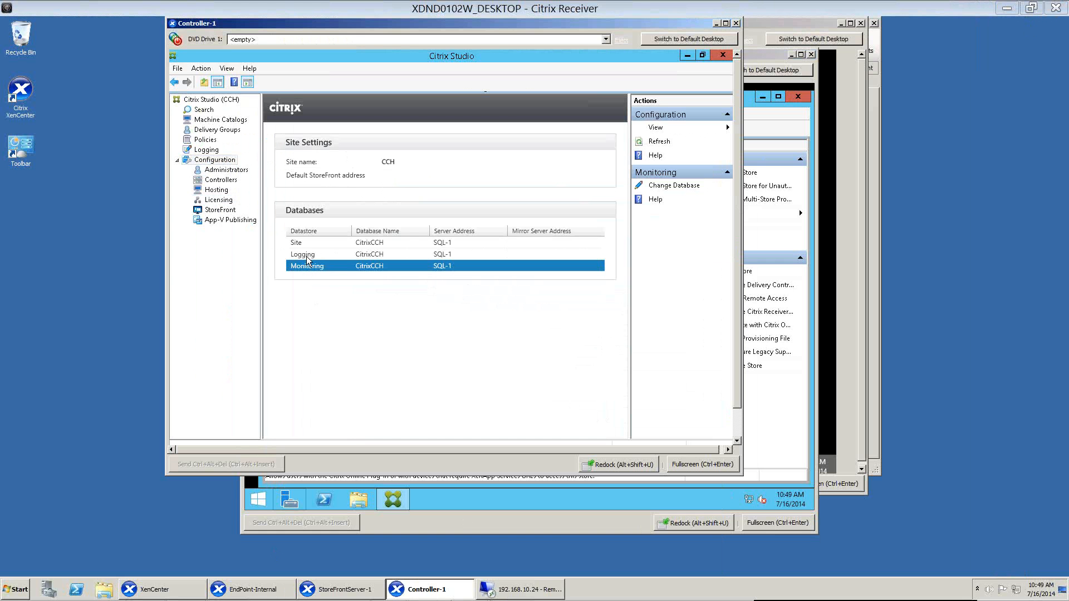
pyautogui.click(308, 255)
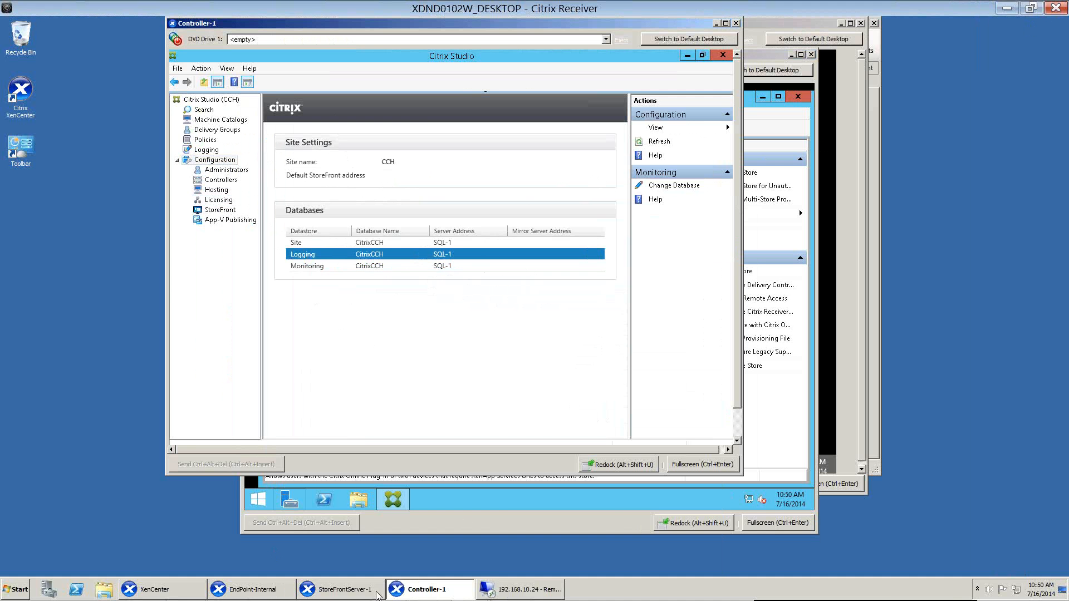
pyautogui.moveTo(377, 598)
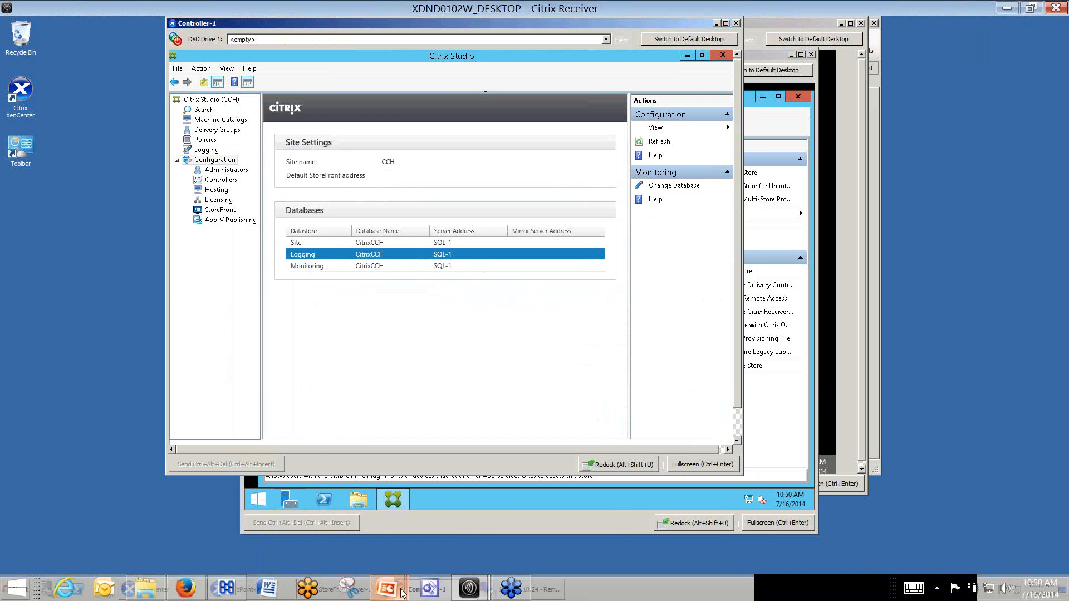
pyautogui.click(540, 510)
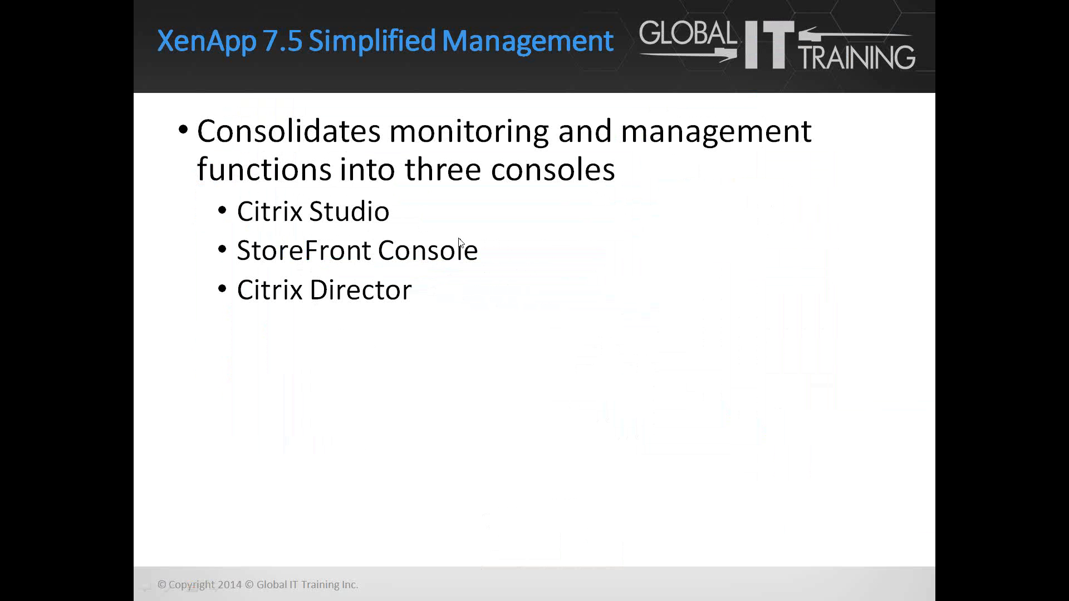
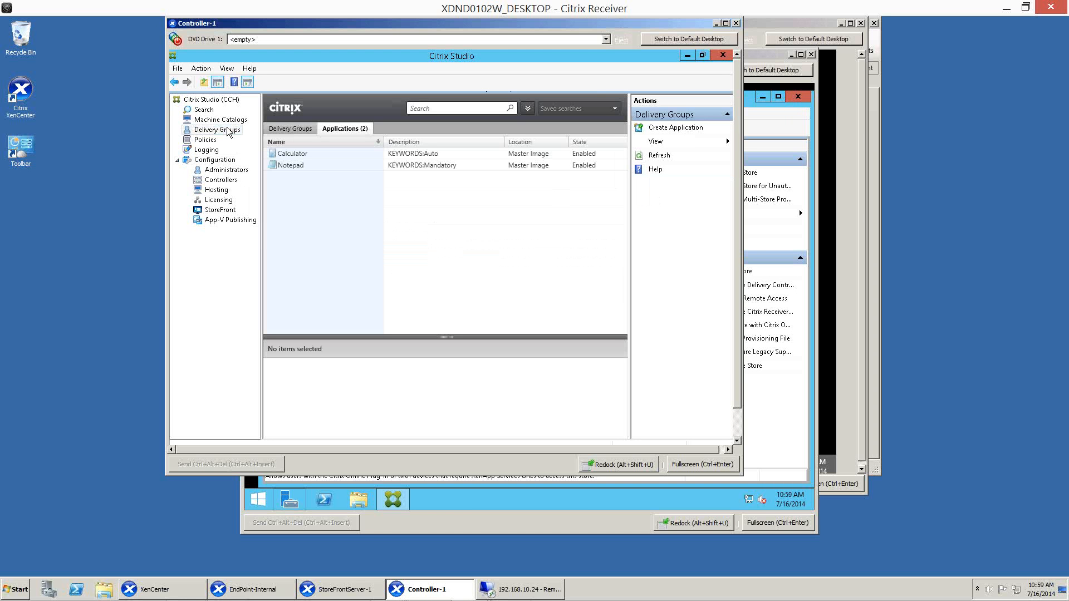
# Start adding applications to the Hosted Applications delivery group and proceed past the introduction to the application list.
pyautogui.click(291, 128)
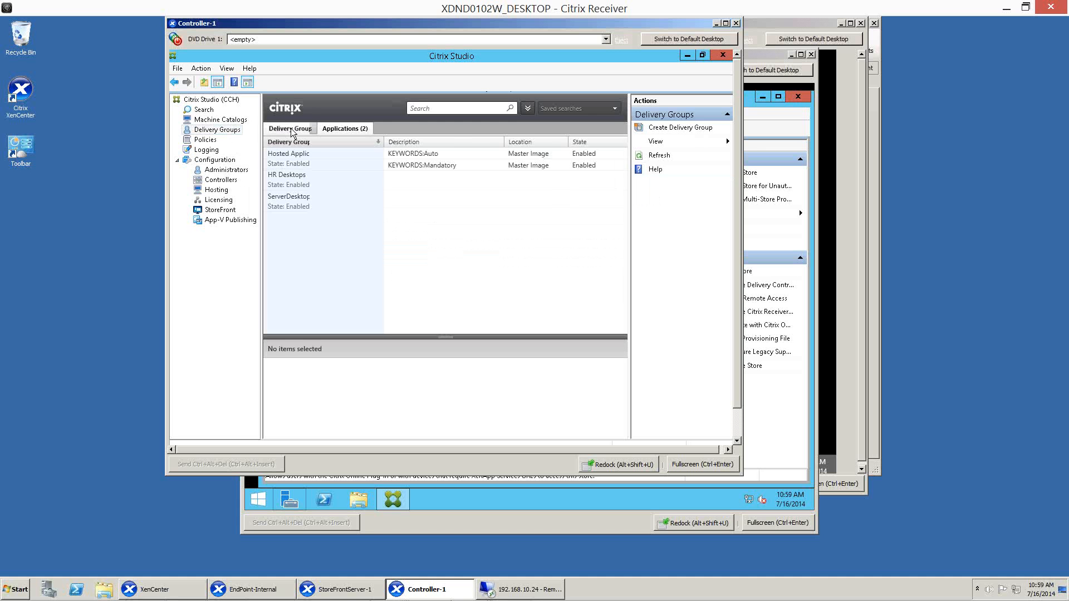
pyautogui.click(294, 159)
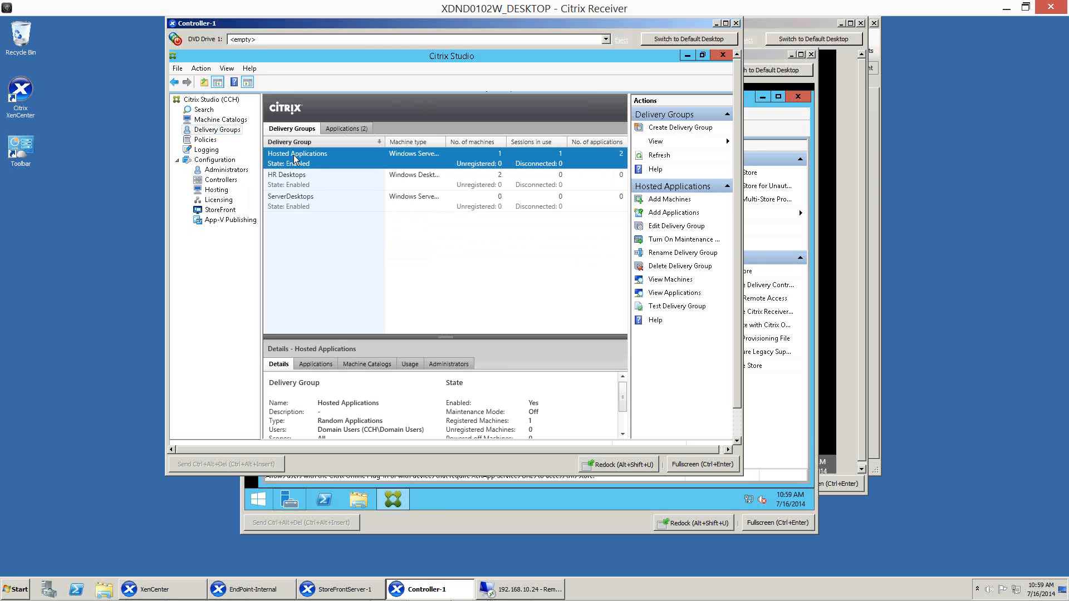
pyautogui.rightClick(295, 160)
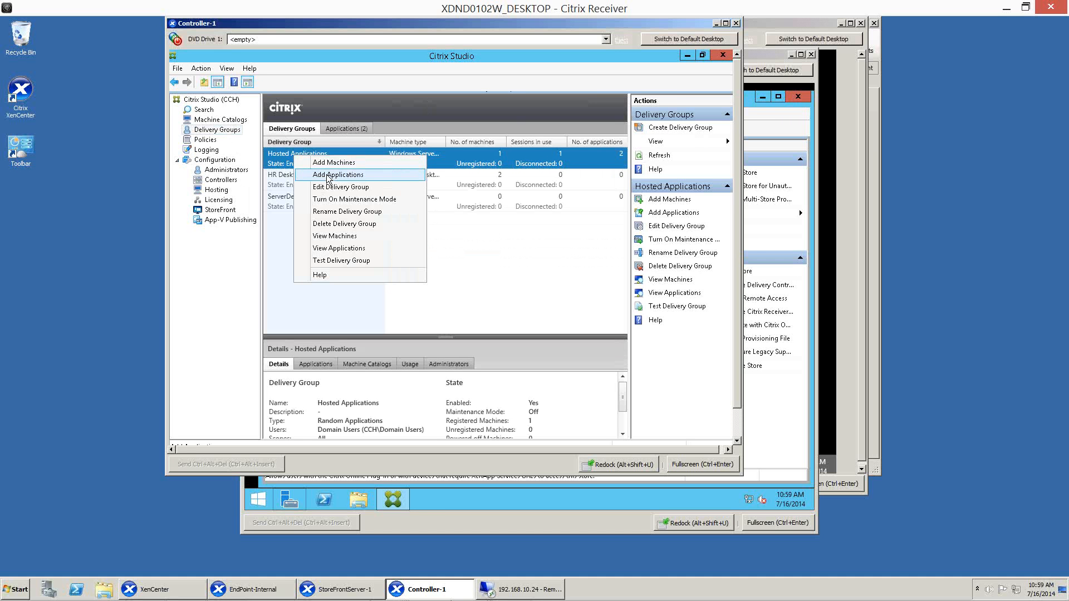
pyautogui.click(327, 176)
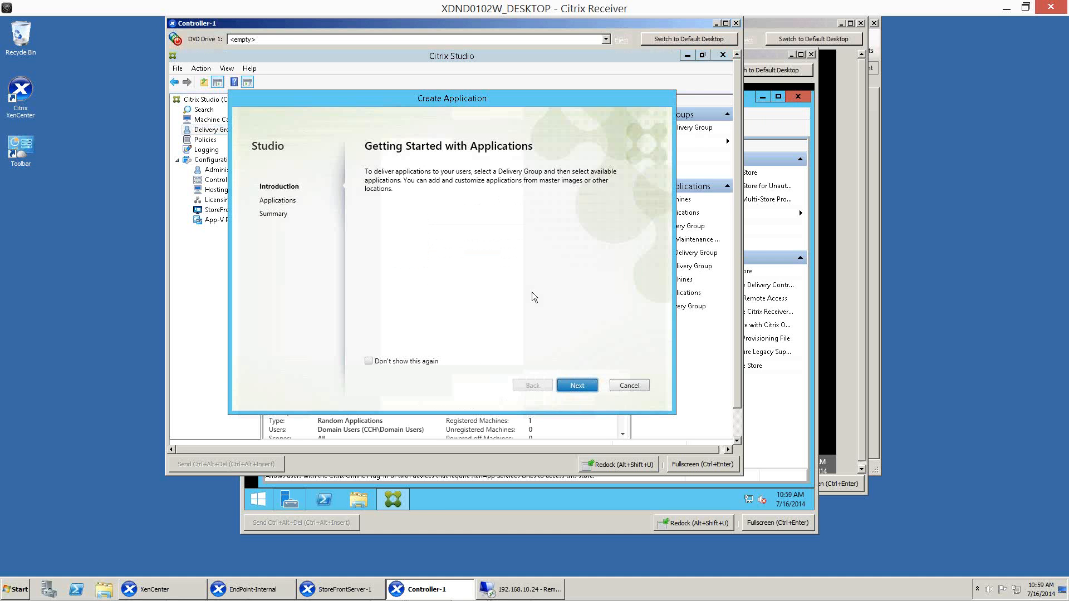
pyautogui.click(576, 386)
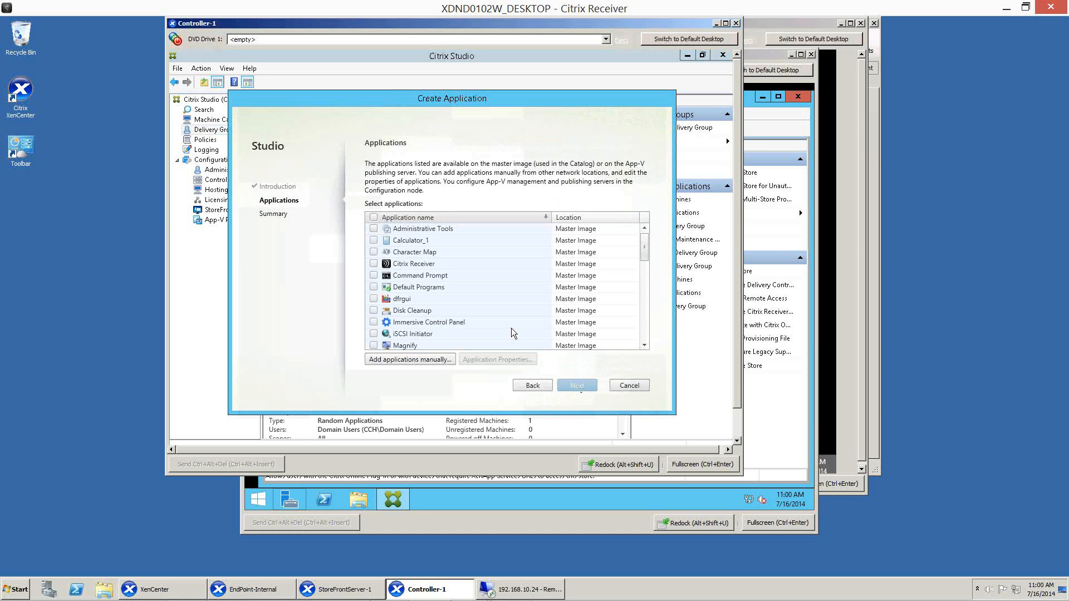
# Select Character Map, Mozilla Firefox and Paint from the master image for publishing.
pyautogui.click(374, 253)
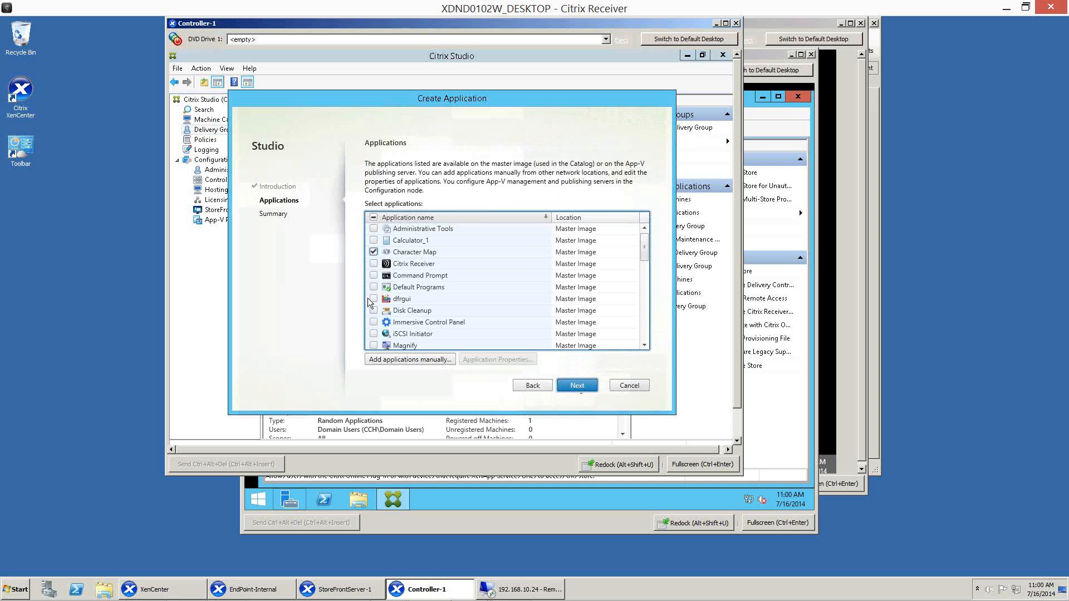
pyautogui.scroll(-1, 412, 317)
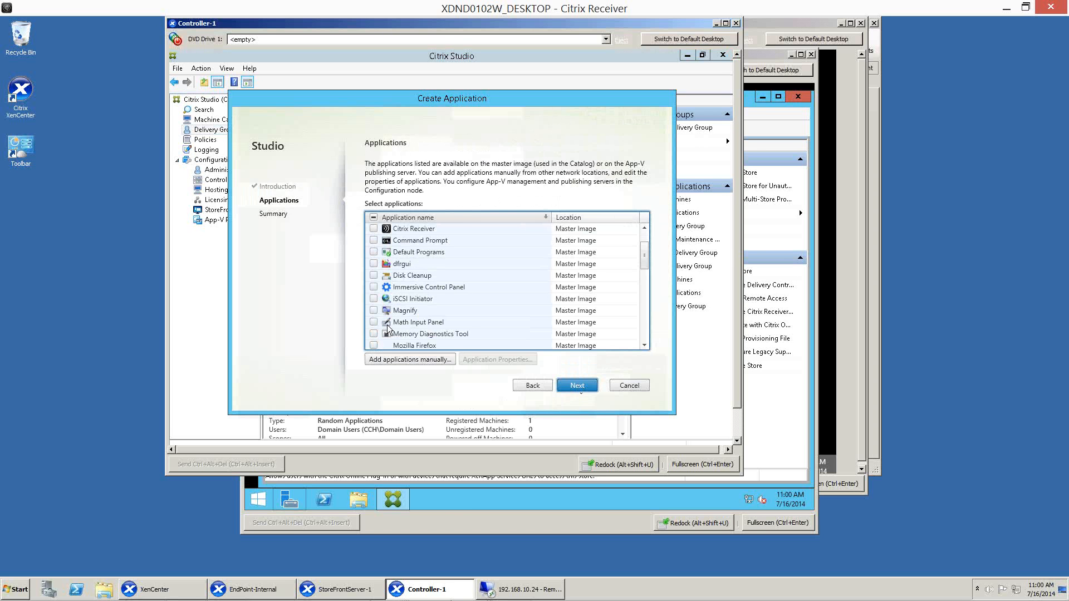
pyautogui.scroll(-1, 411, 336)
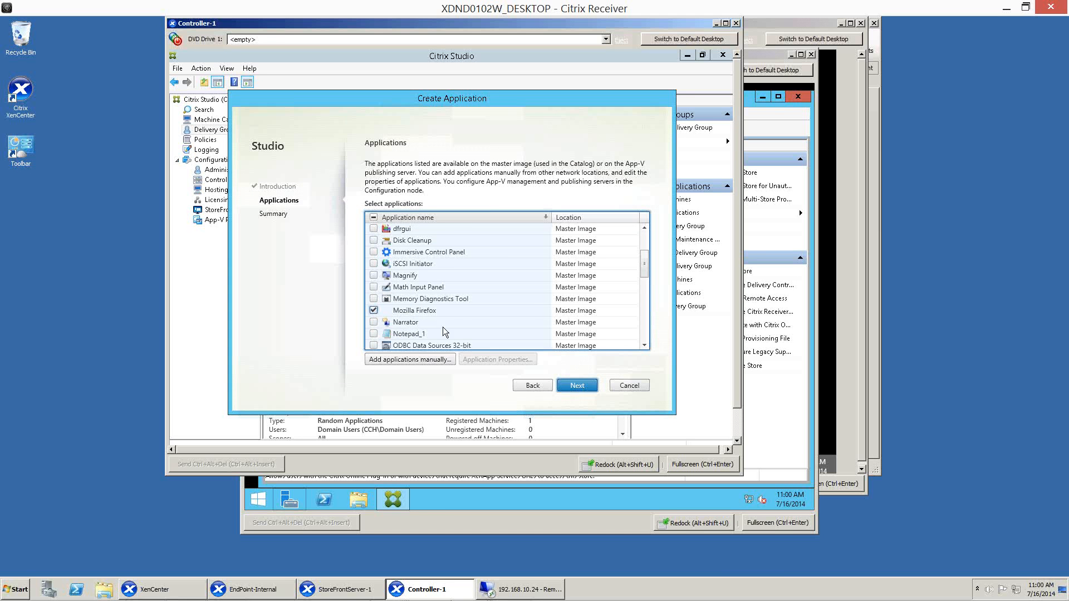
pyautogui.scroll(-2, 442, 328)
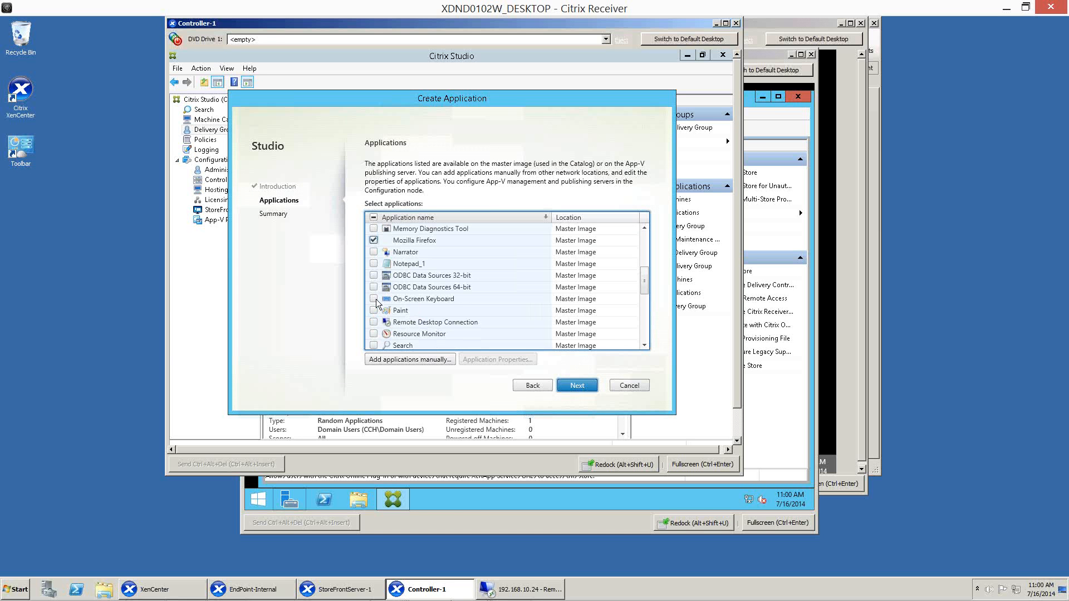
pyautogui.scroll(-2, 376, 299)
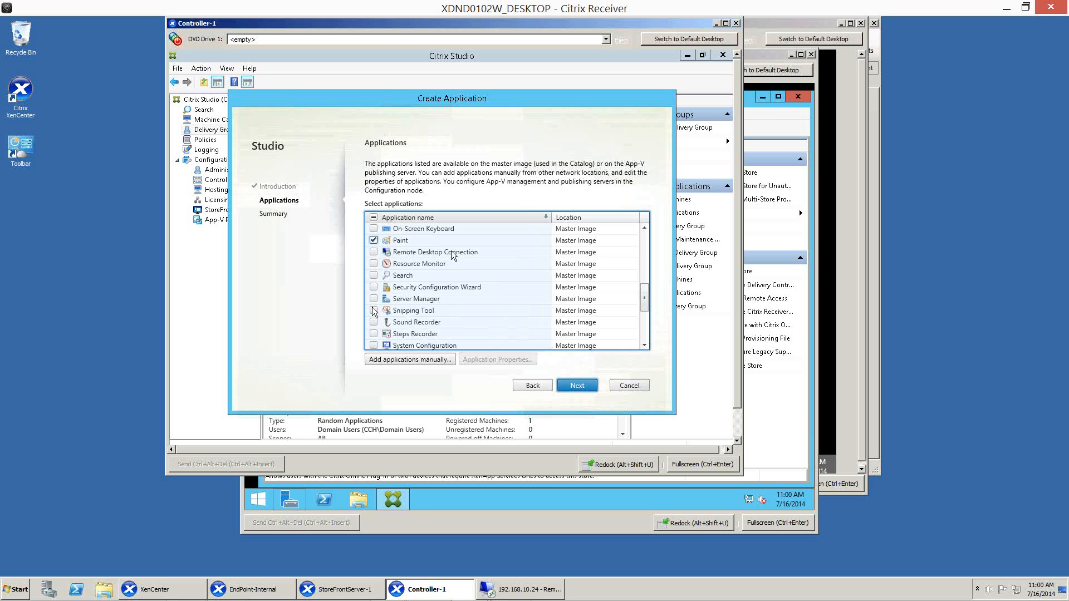
# Review the options for adding an application manually, browse to Program Files (x86) for an executable, and cancel.
pyautogui.click(418, 360)
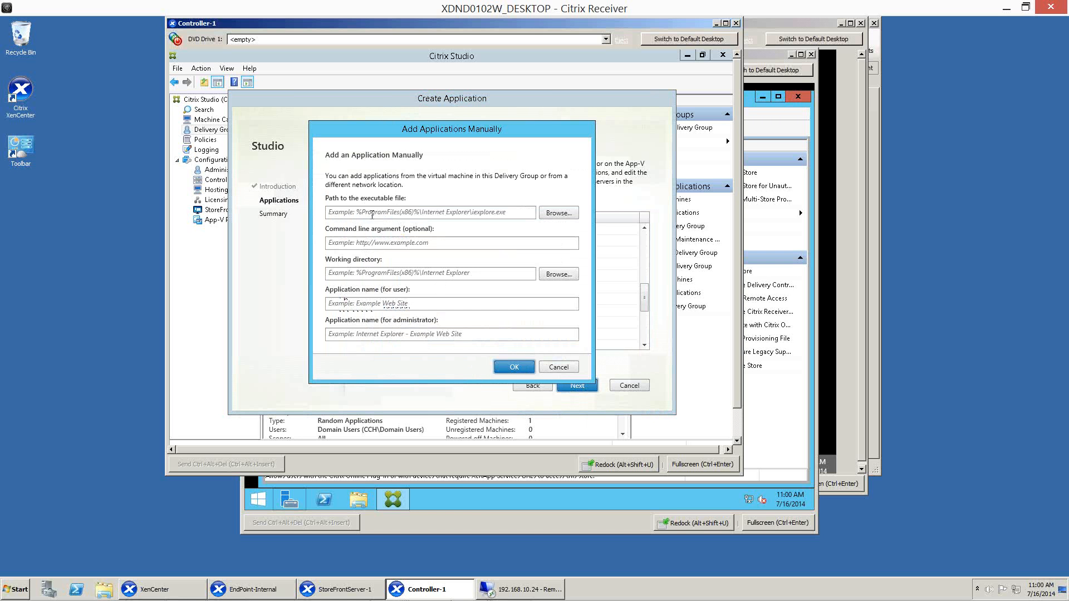
pyautogui.click(572, 212)
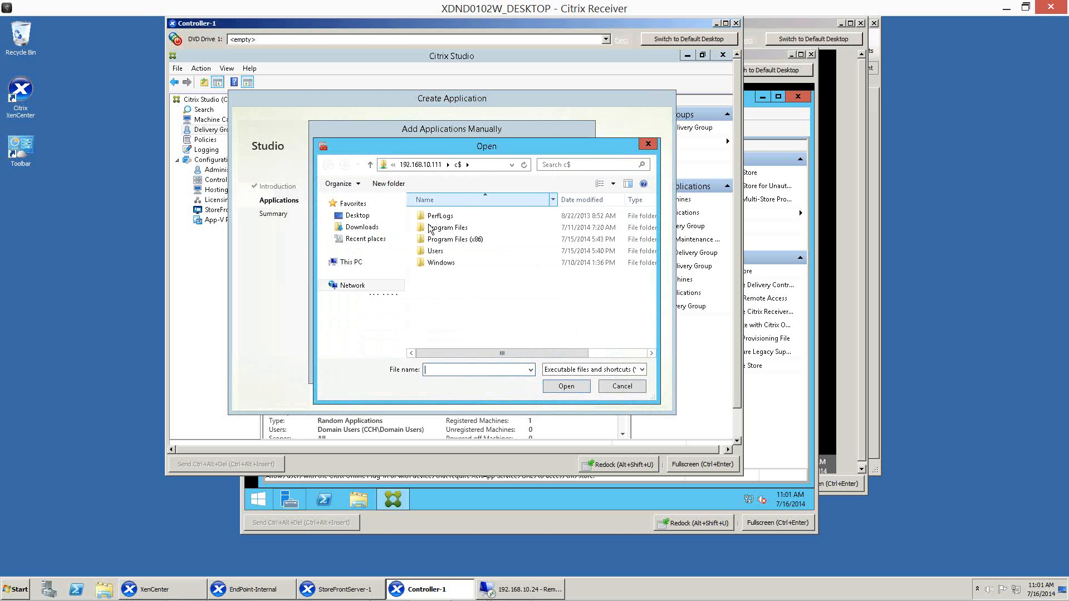
pyautogui.click(427, 241)
pyautogui.doubleClick(427, 240)
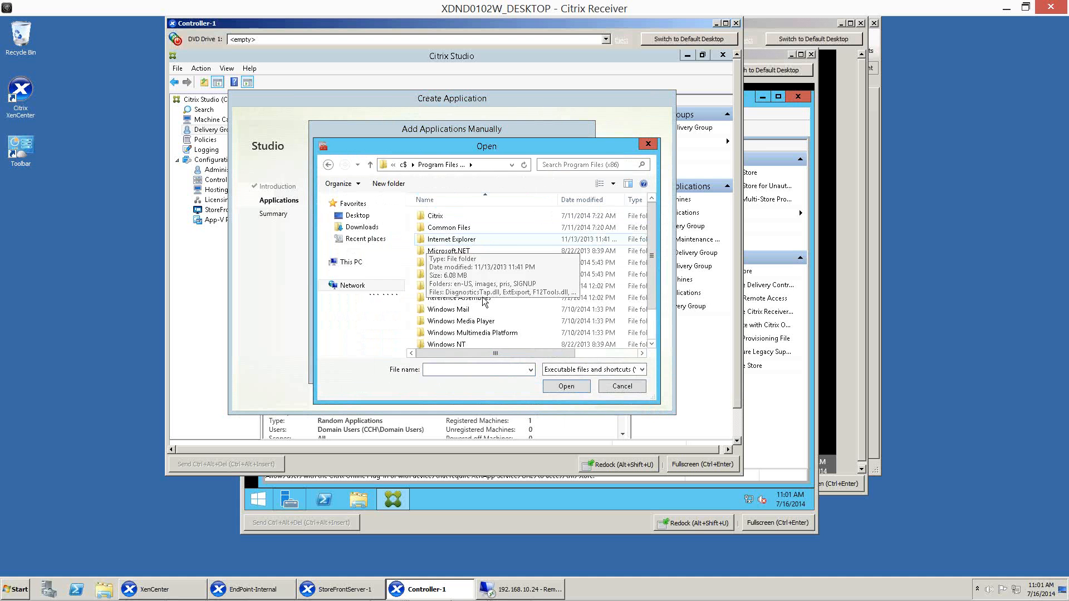
pyautogui.click(619, 387)
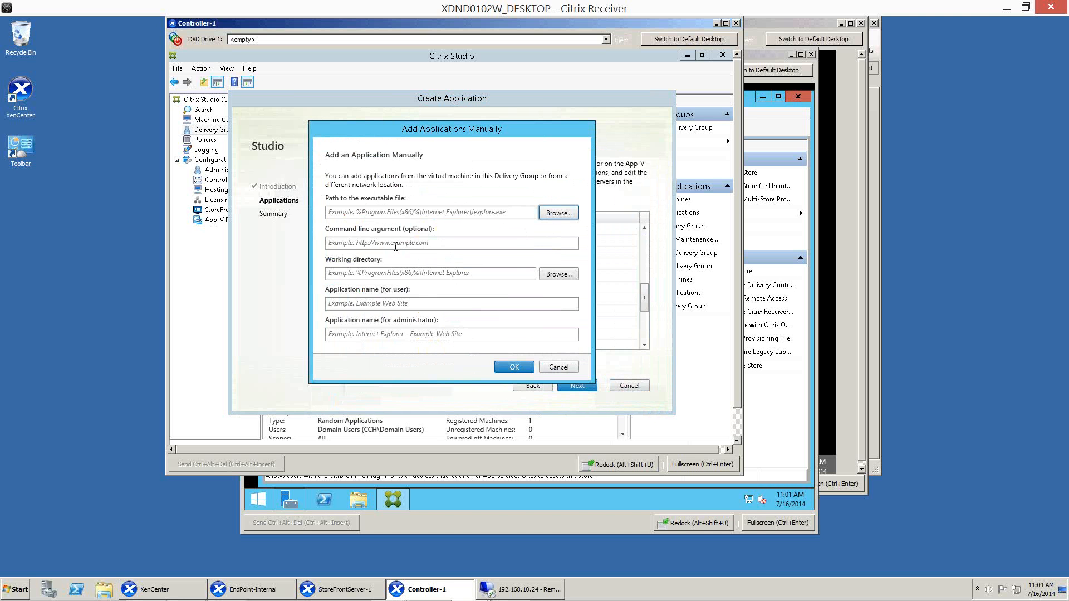
pyautogui.click(395, 246)
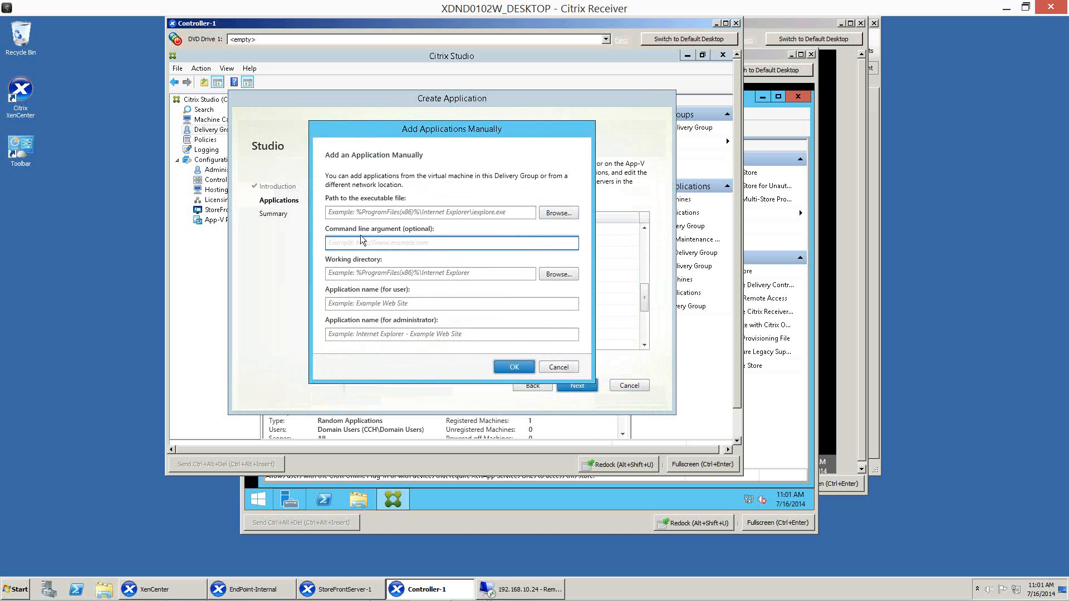
pyautogui.click(551, 367)
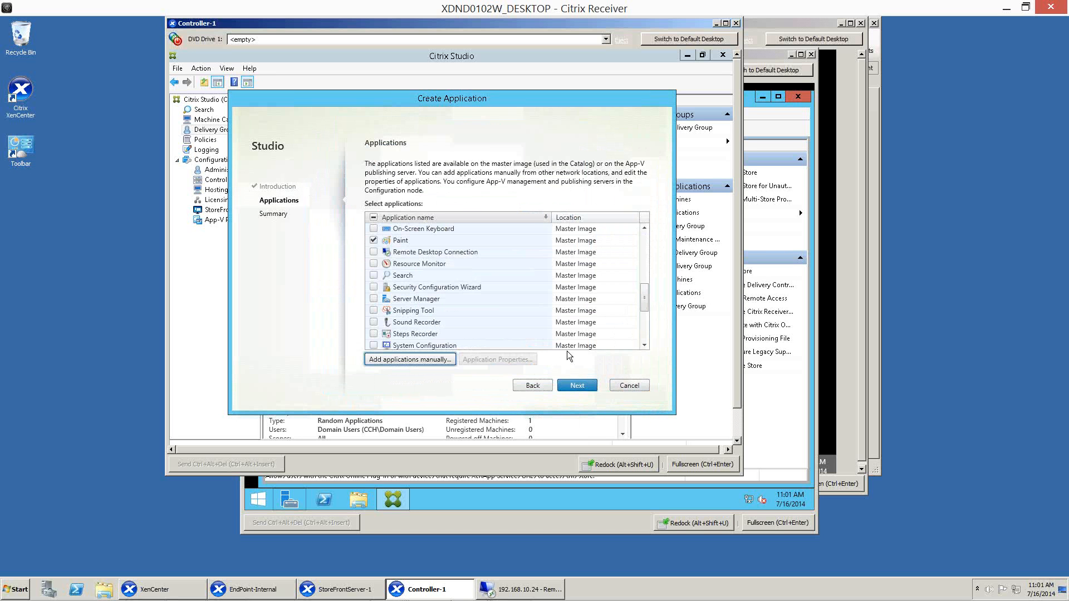
# Include Notepad_1 in the selection and set its application name for administrator to NP.
pyautogui.scroll(1, 490, 282)
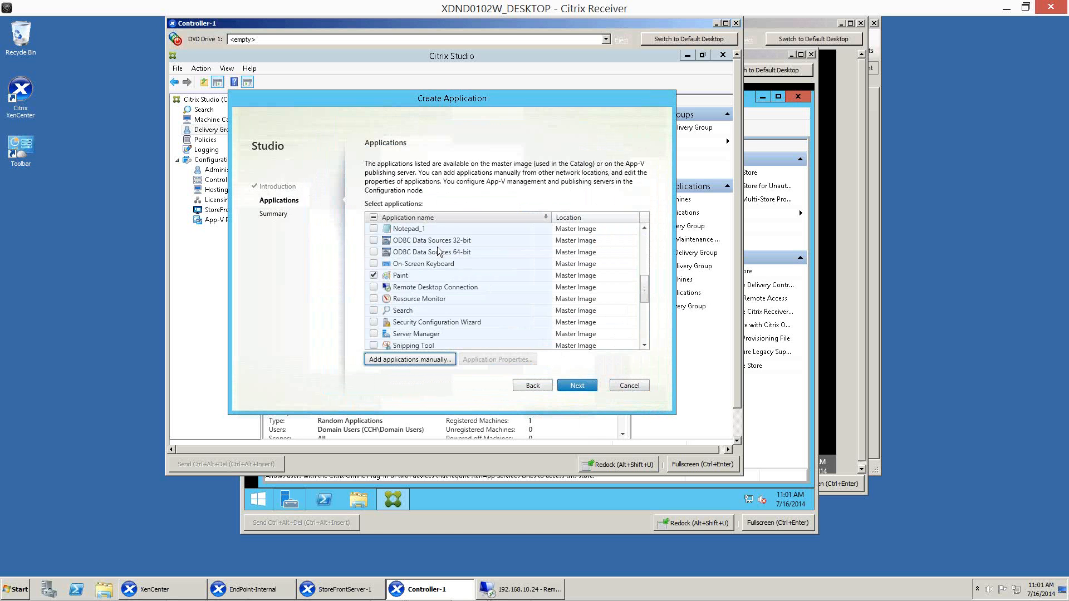
pyautogui.press('Up')
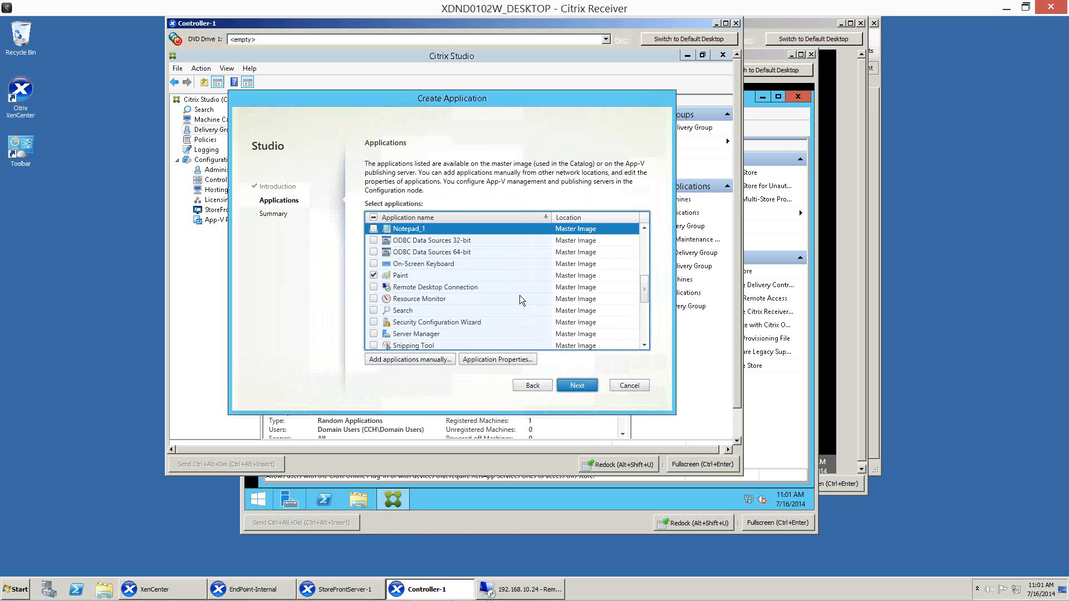
pyautogui.click(375, 229)
pyautogui.click(493, 359)
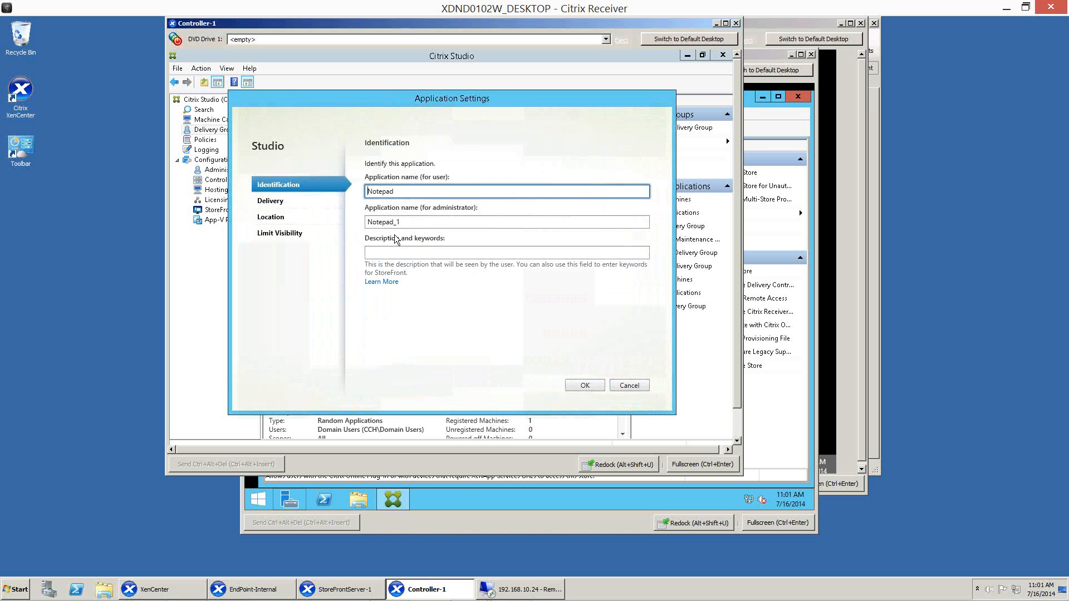
pyautogui.doubleClick(414, 225)
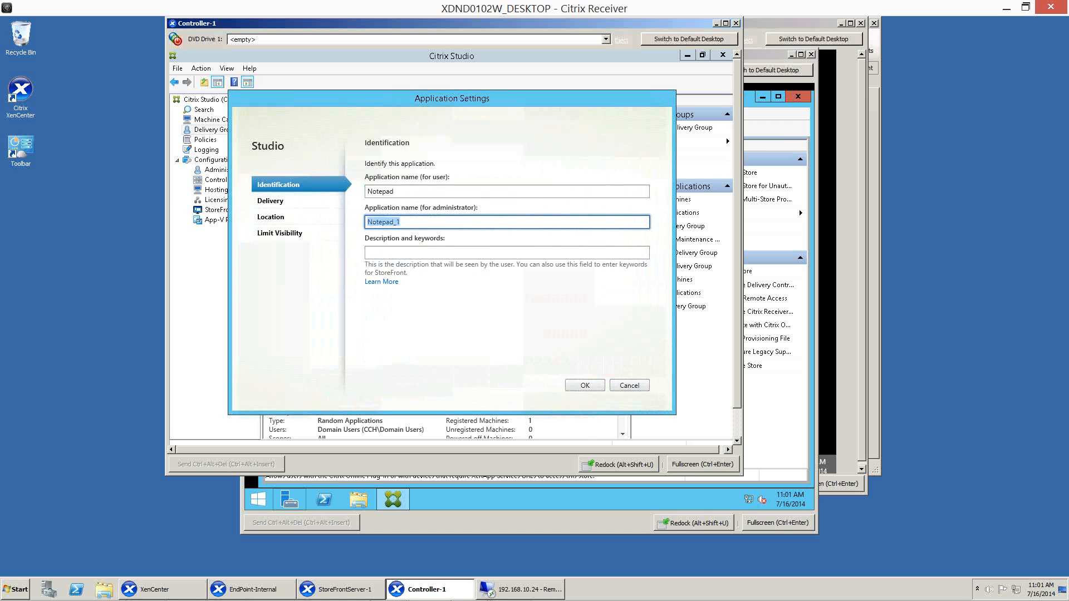
pyautogui.write('NP')
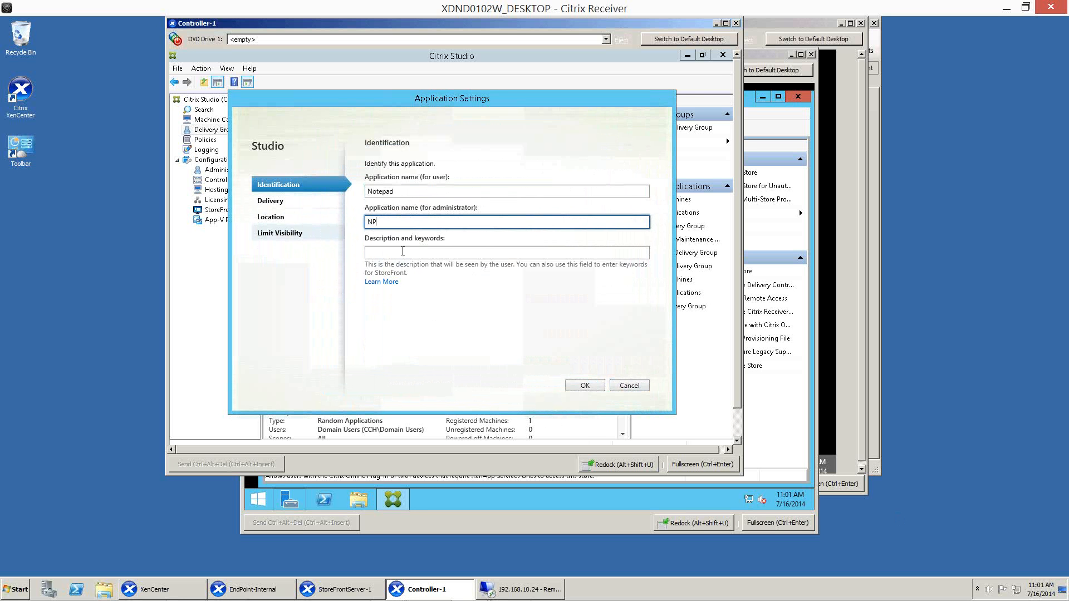
# Check the visibility limits, keep Notepad shown to the entire Delivery Group, and finish creating the applications.
pyautogui.click(287, 231)
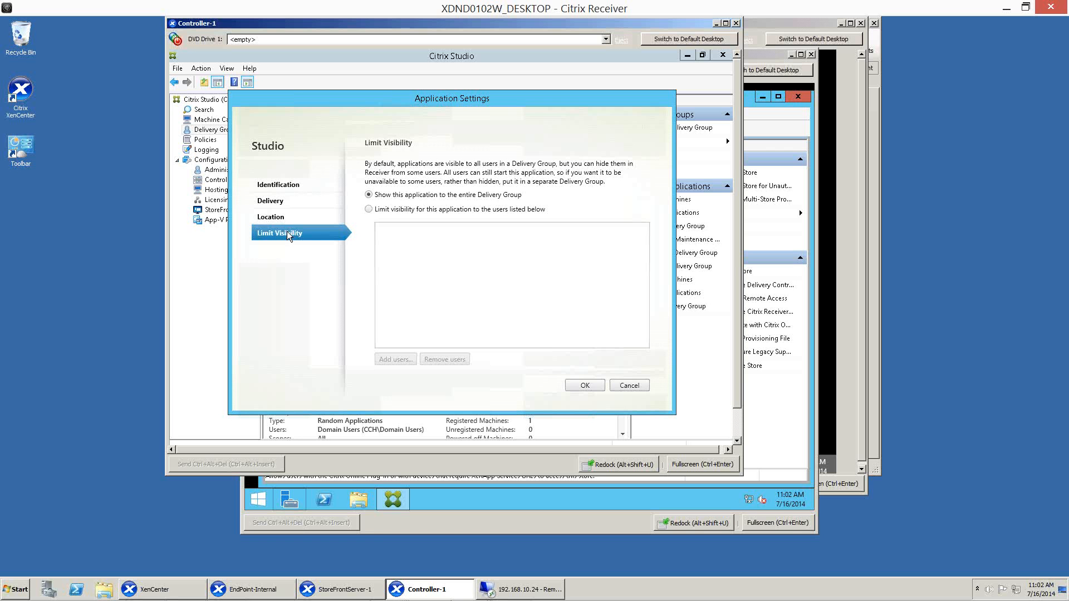
pyautogui.click(369, 210)
pyautogui.click(368, 195)
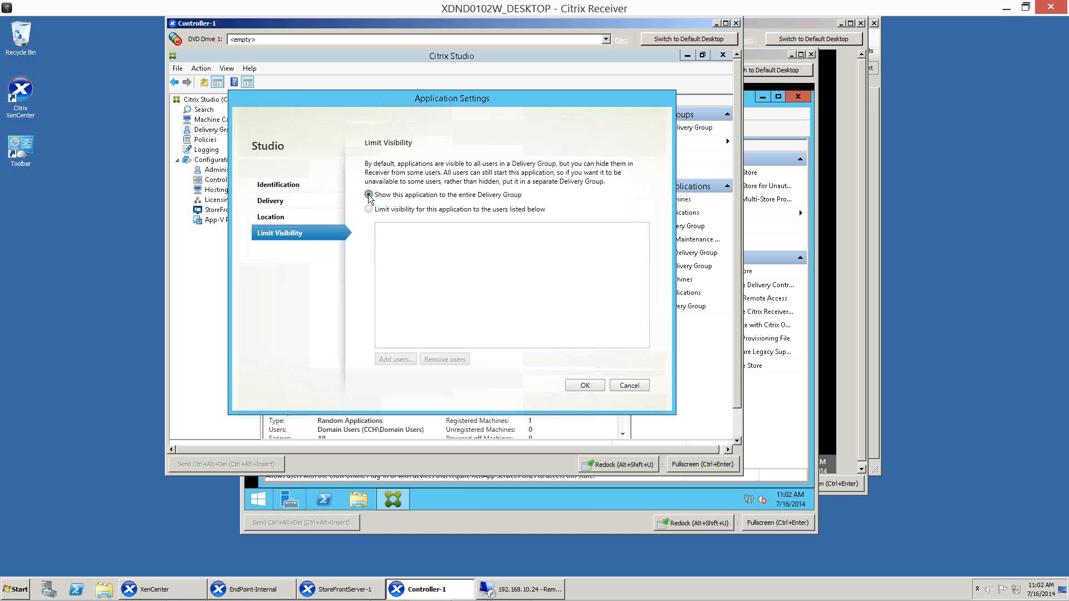
pyautogui.click(583, 385)
pyautogui.click(573, 383)
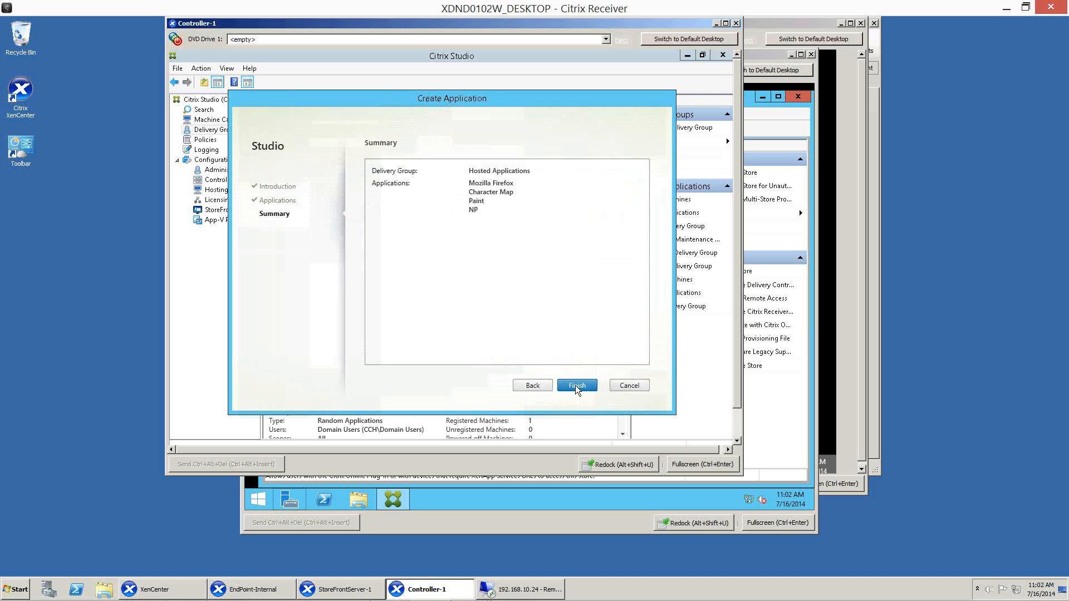
pyautogui.click(576, 385)
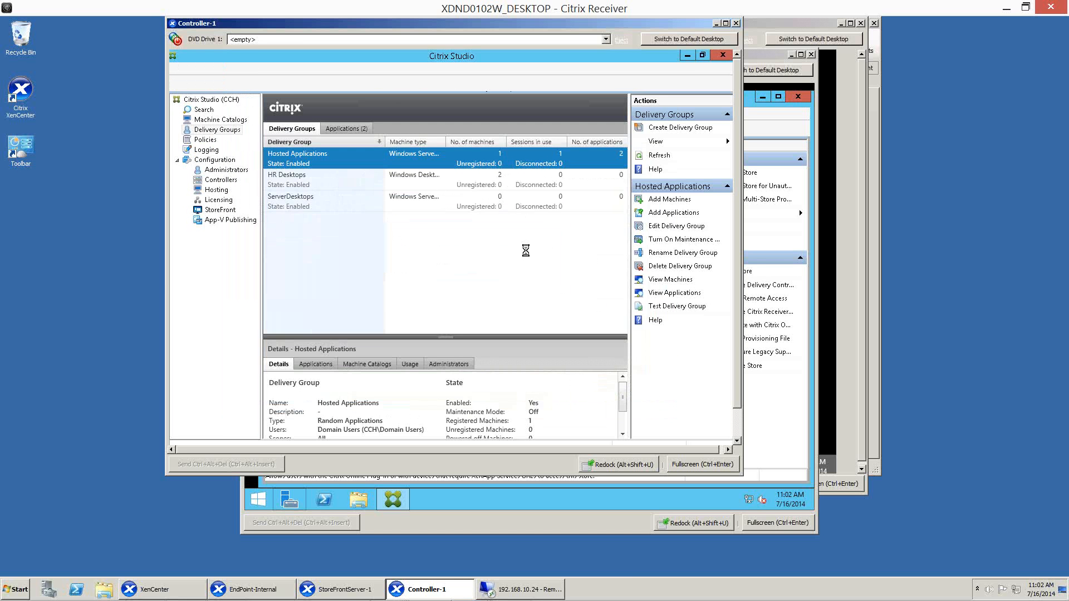
# Switch to EndPoint-Internal and check the All Applications list in Citrix Receiver.
pyautogui.click(258, 592)
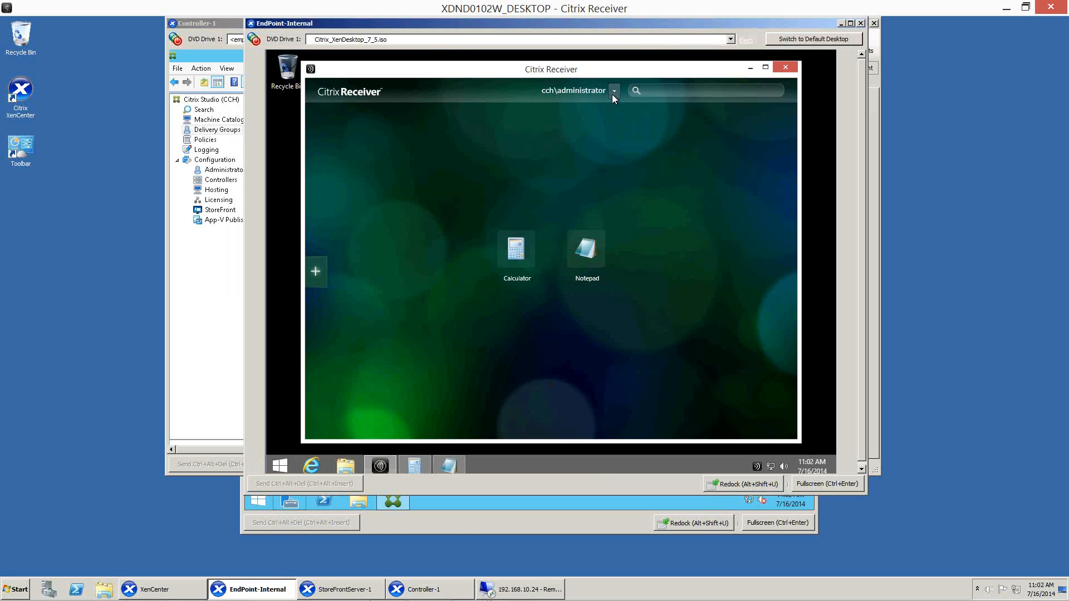
pyautogui.click(315, 272)
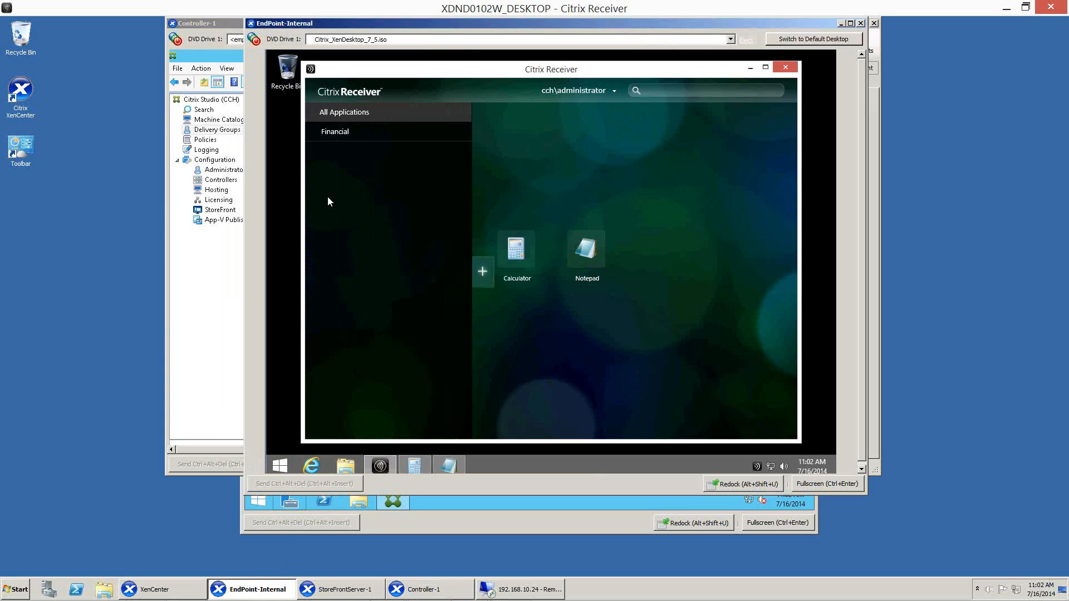
pyautogui.click(336, 113)
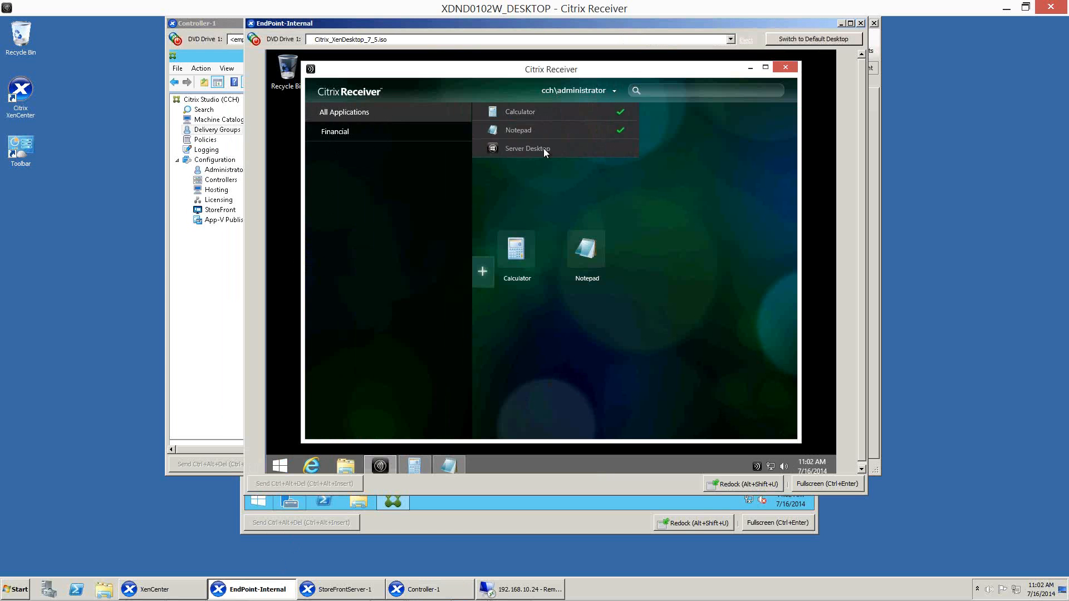
pyautogui.click(702, 226)
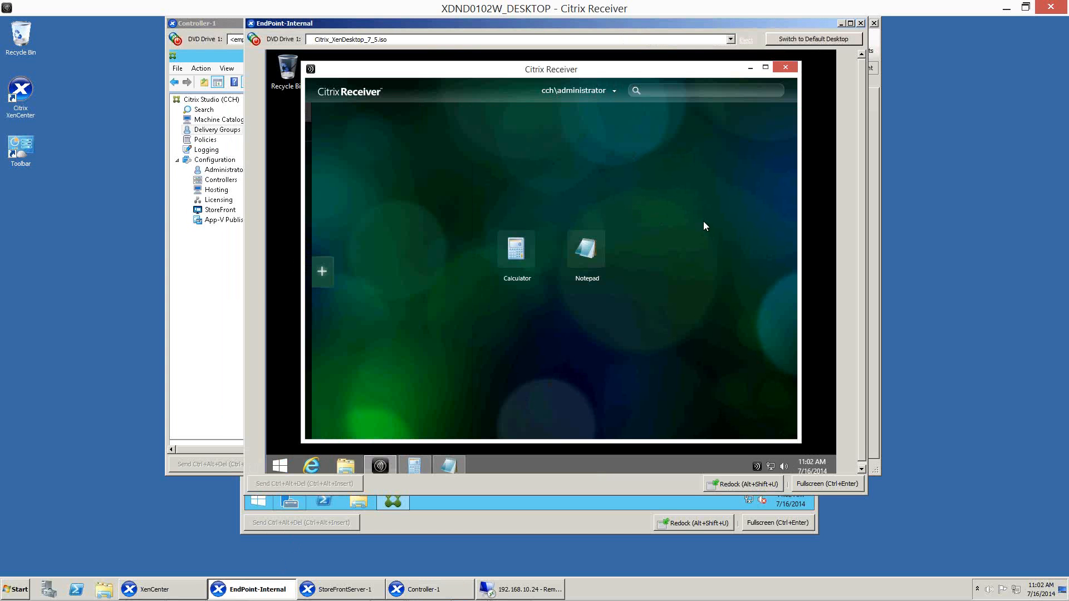
# Refresh the Citrix Receiver apps and add Mozilla Firefox and Character Map to the home screen.
pyautogui.click(614, 91)
pyautogui.click(626, 116)
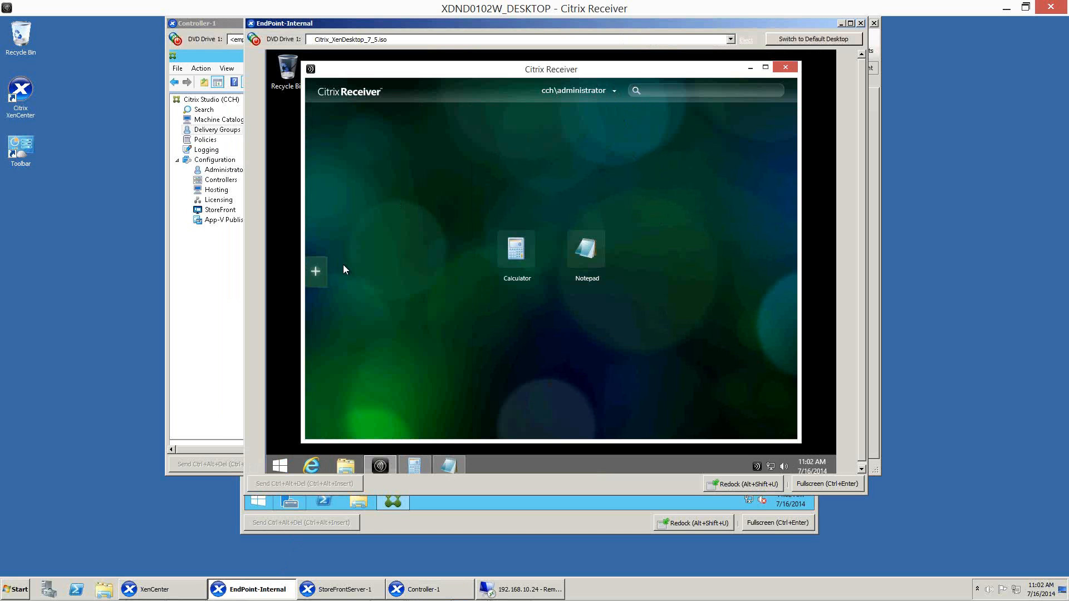
pyautogui.click(322, 272)
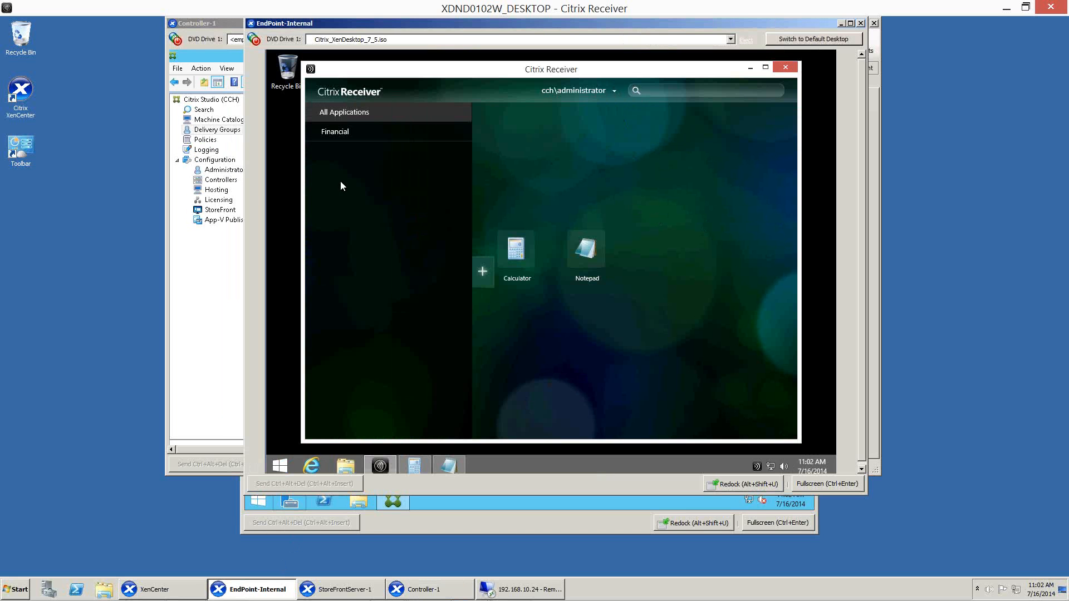
pyautogui.click(346, 113)
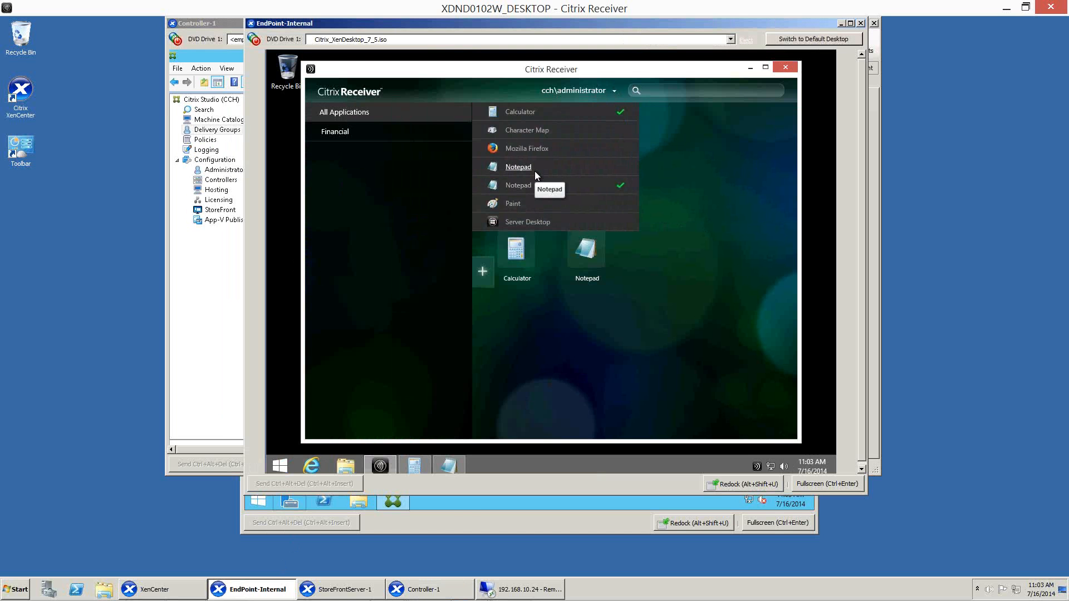
pyautogui.click(532, 149)
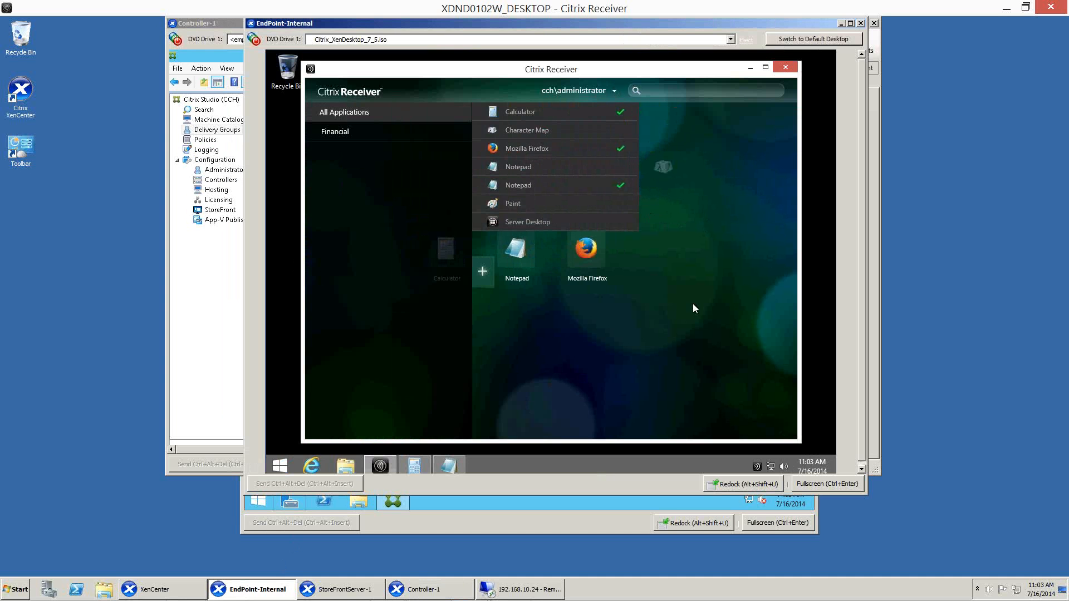
pyautogui.click(584, 332)
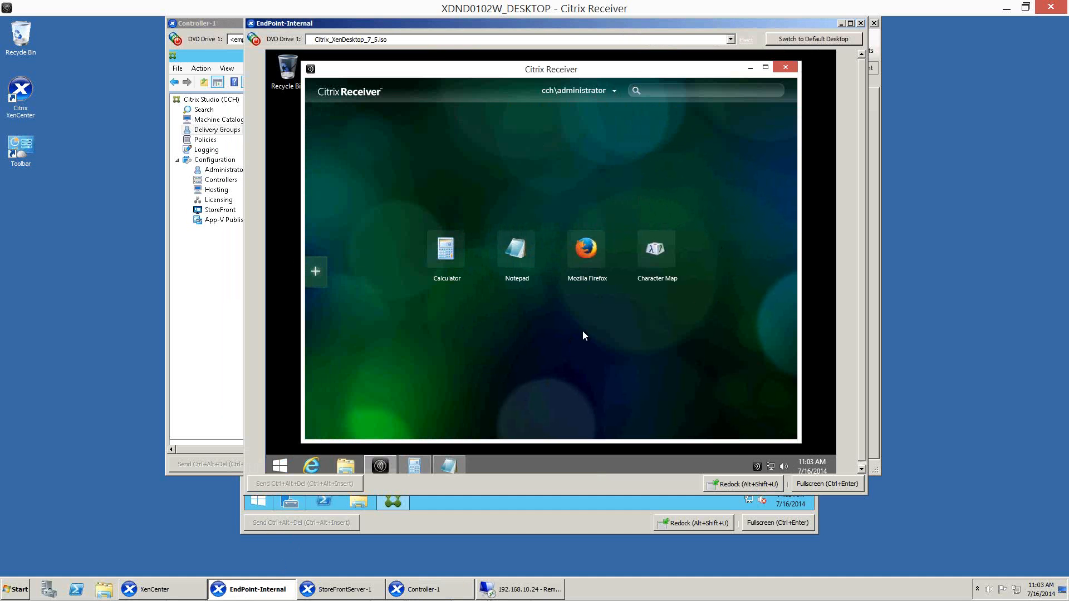
# Switch to Controller-1 to check the Hosted Applications delivery group, glance at the virtual machines in XenCenter, and return to Controller-1.
pyautogui.click(428, 590)
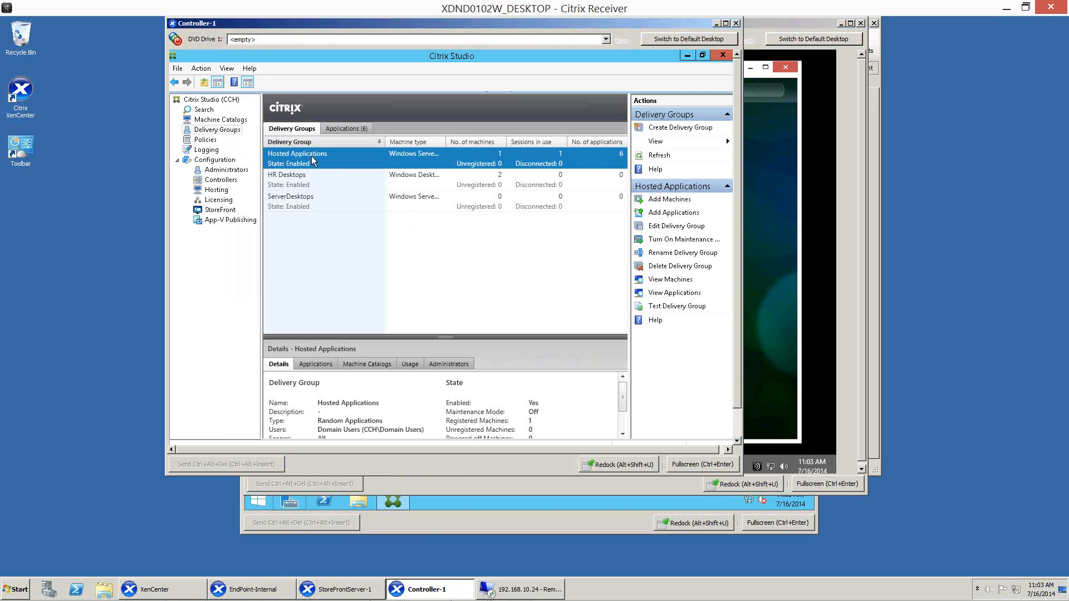
pyautogui.click(164, 590)
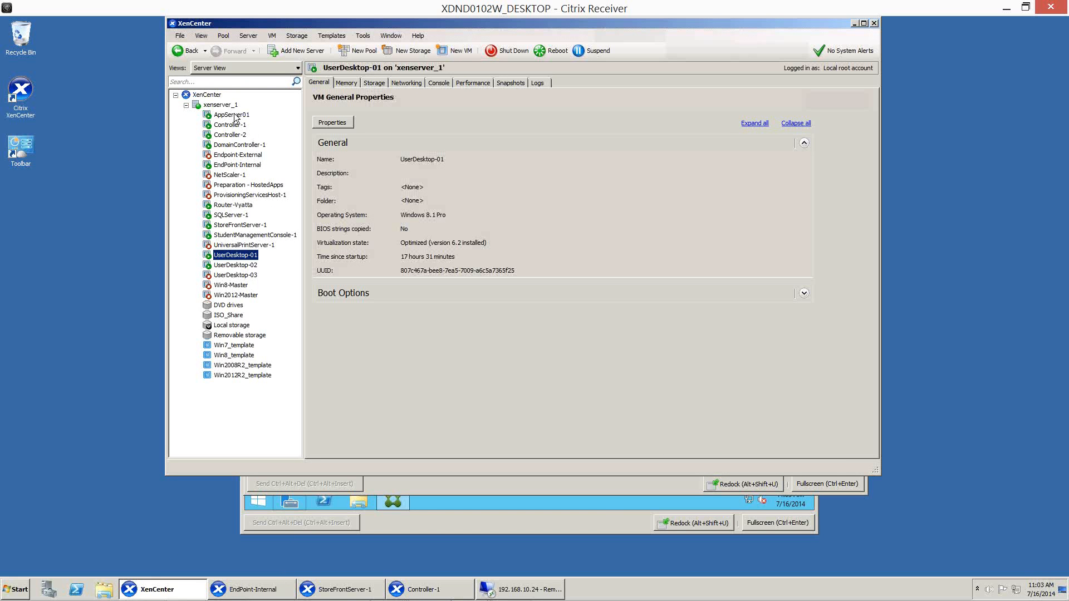
pyautogui.click(452, 593)
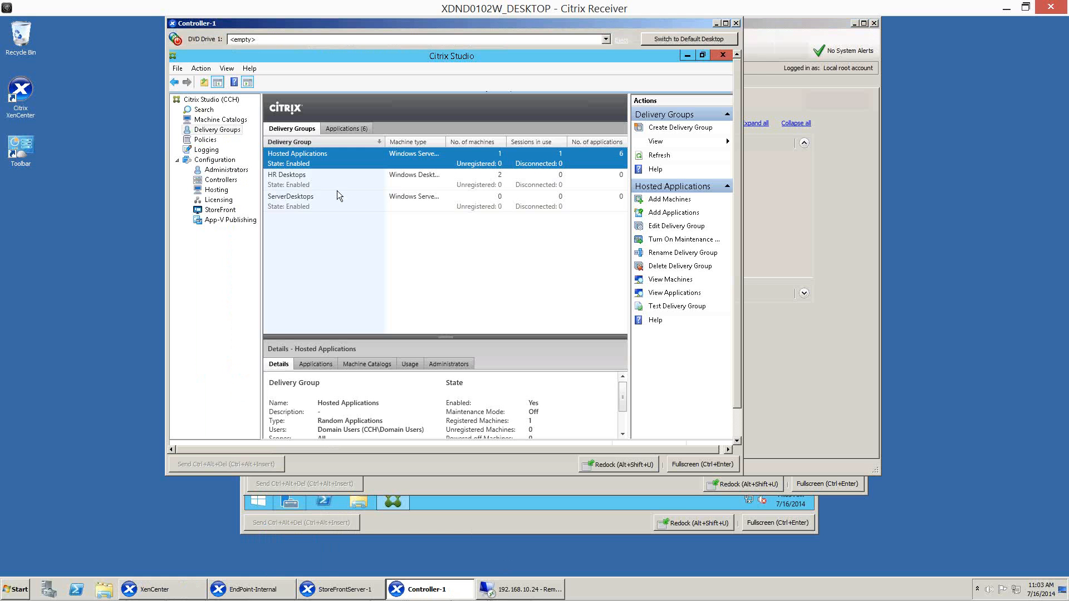
# Try to add machines to the Hosted Applications delivery group.
pyautogui.rightClick(306, 163)
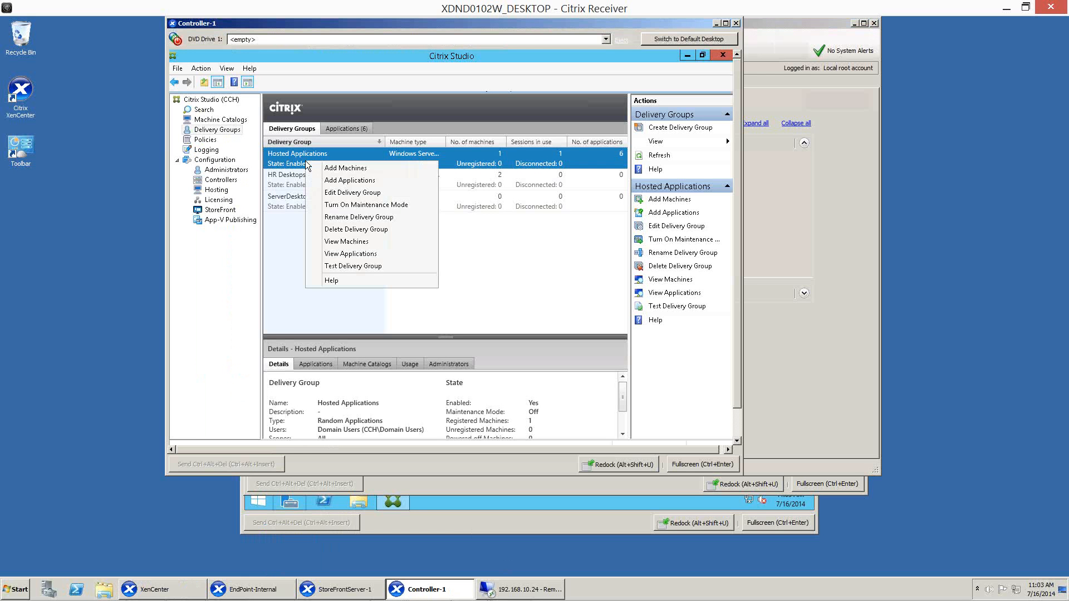
pyautogui.click(342, 168)
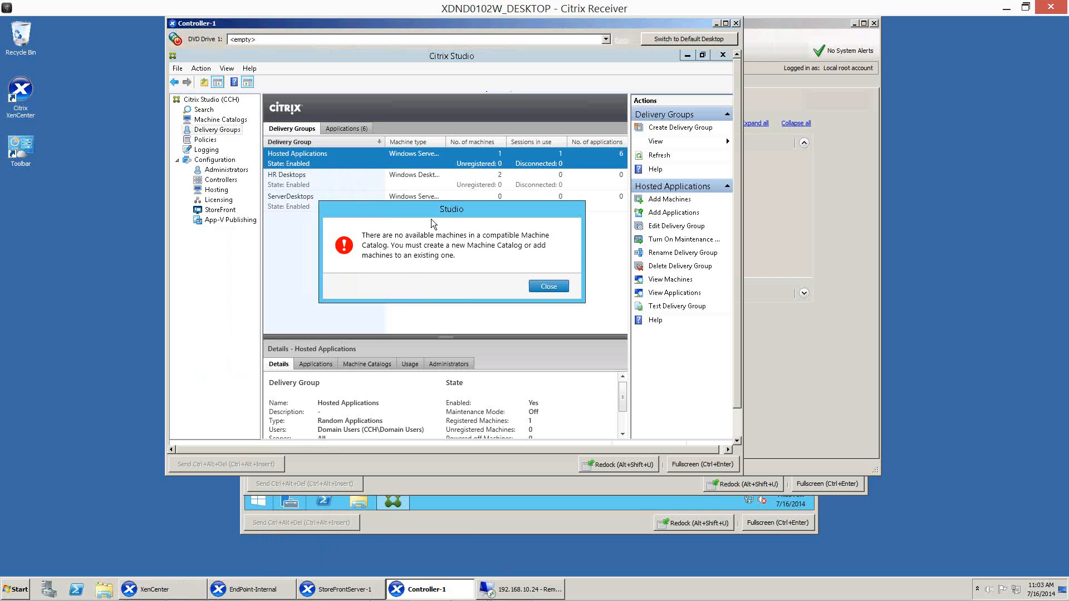
pyautogui.click(549, 286)
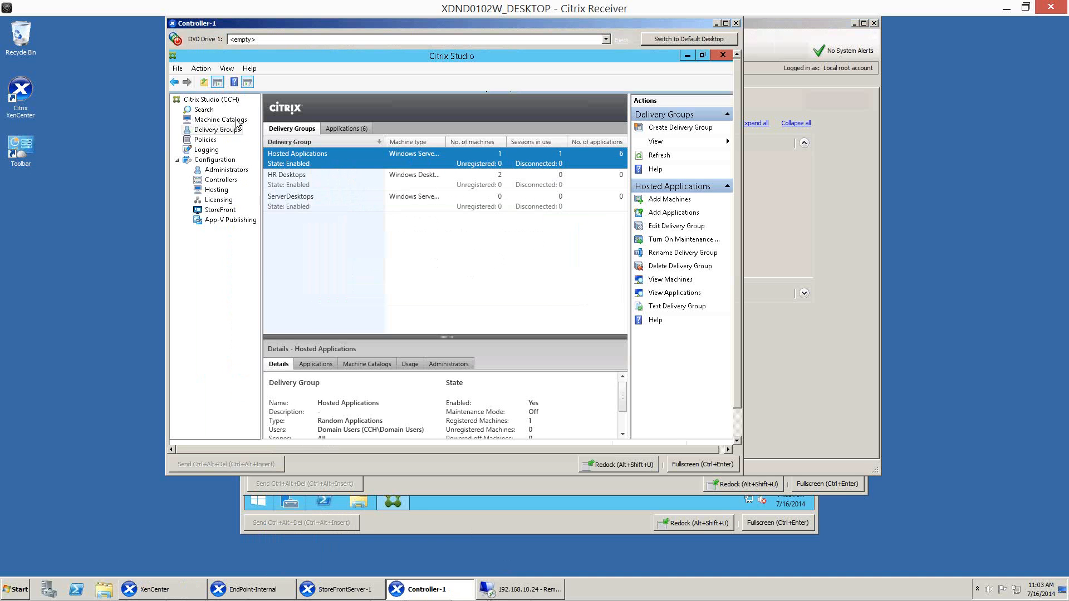
# Add 3 machines to the XA_ApplicationServer machine catalog, creating new Active Directory accounts in the Servers OU with the AppServer## naming scheme.
pyautogui.click(236, 120)
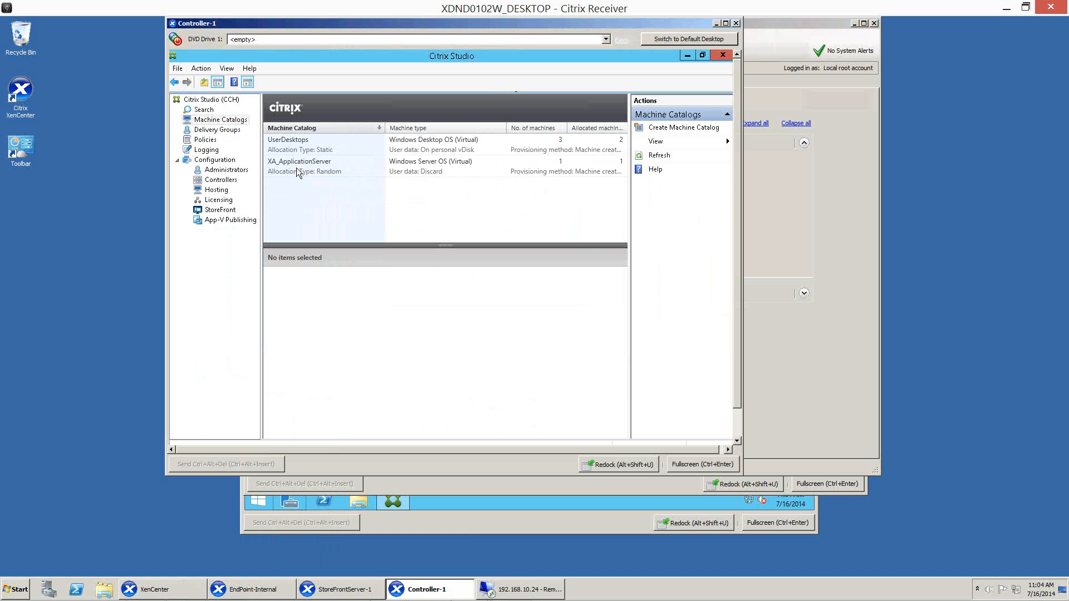
pyautogui.click(299, 171)
pyautogui.rightClick(298, 172)
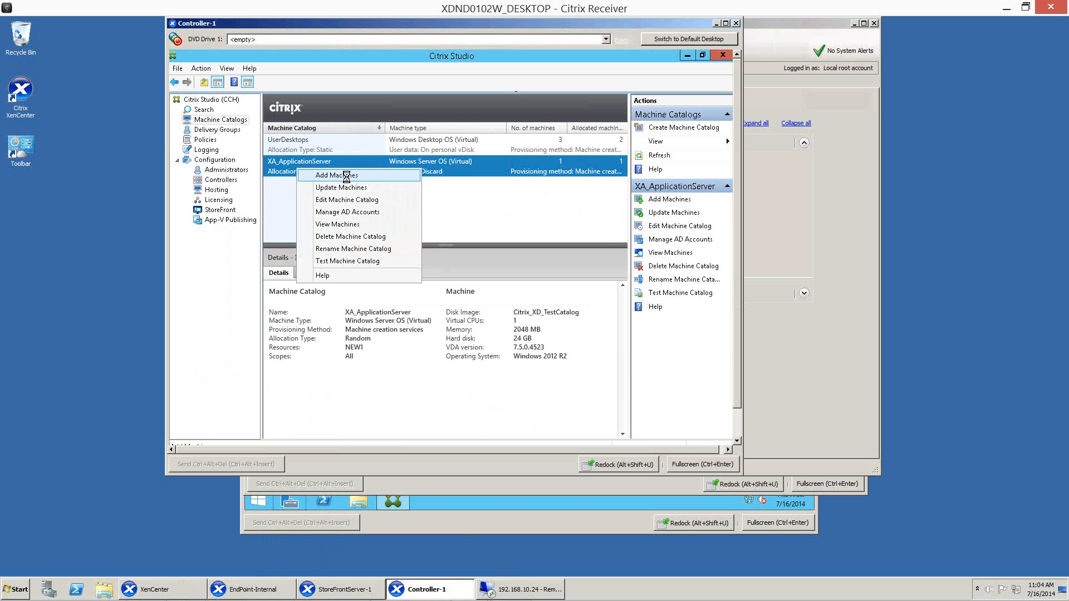
pyautogui.click(345, 176)
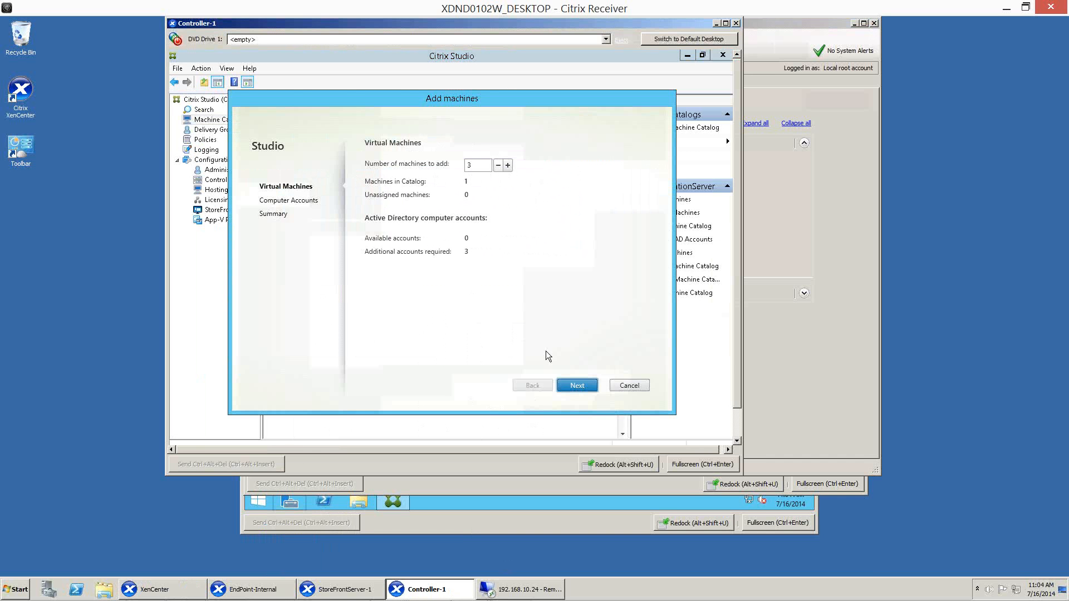
pyautogui.click(580, 386)
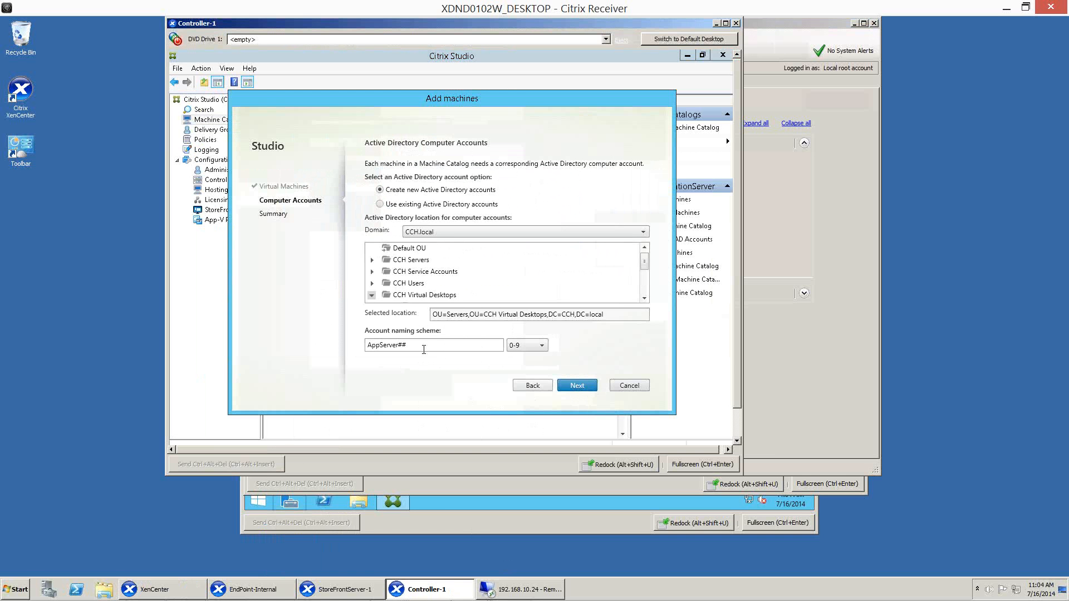
pyautogui.click(577, 386)
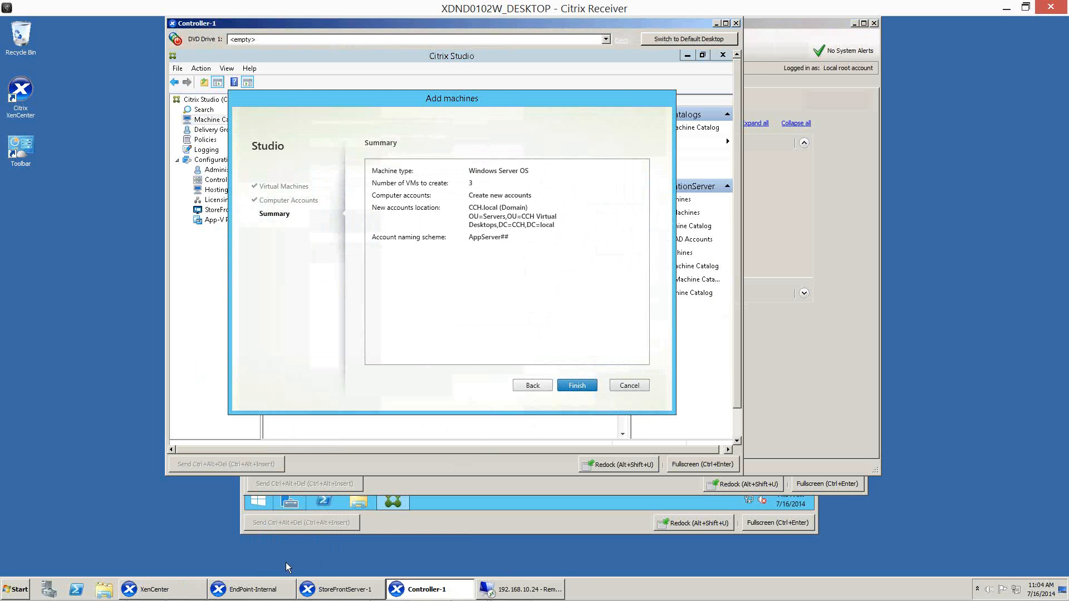
pyautogui.click(579, 386)
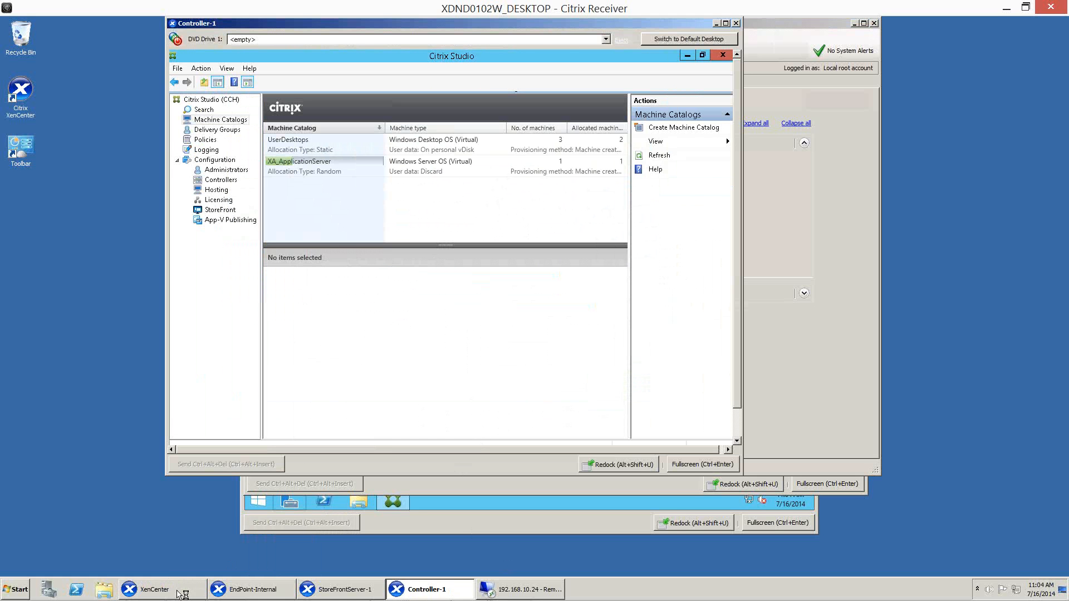
# Check the virtual machines in XenCenter, and switch to the PowerPoint slide show to advance to the New Features of StoreFront 2.5 slide.
pyautogui.click(182, 594)
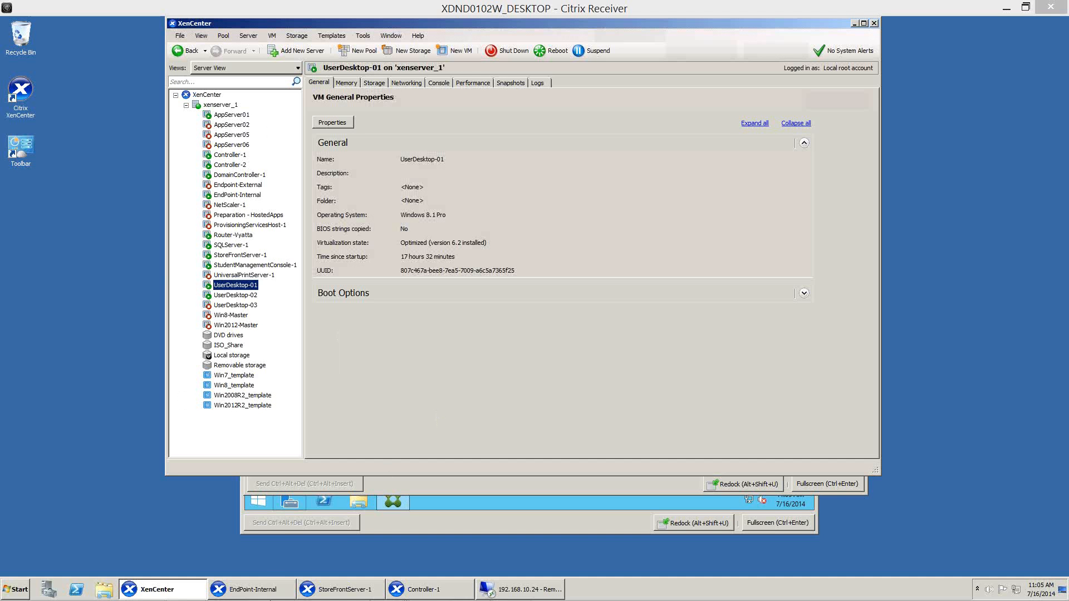
pyautogui.moveTo(220, 594)
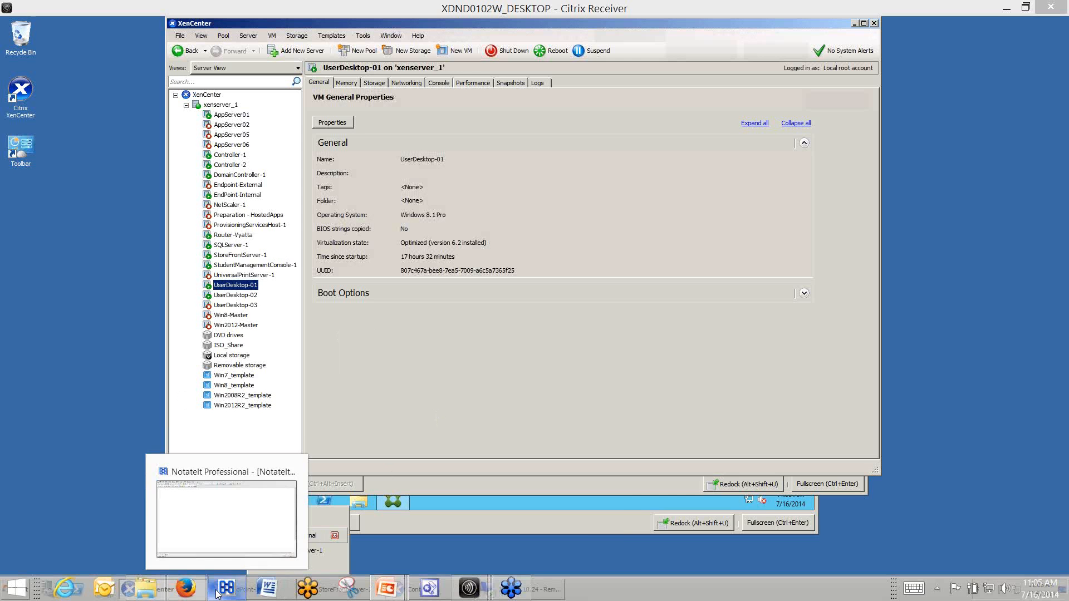
pyautogui.moveTo(388, 590)
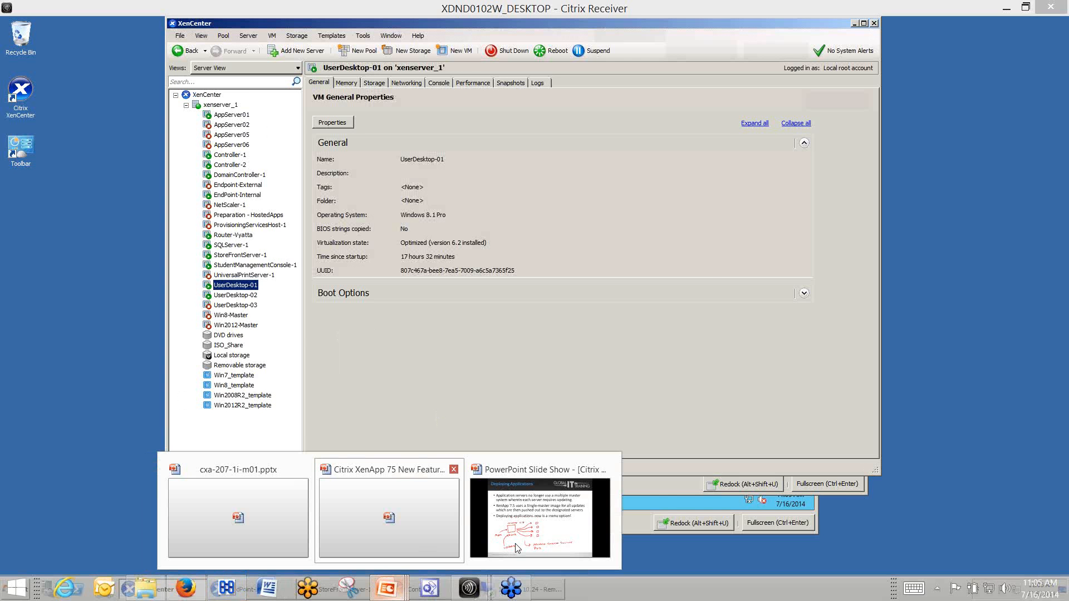
pyautogui.click(517, 548)
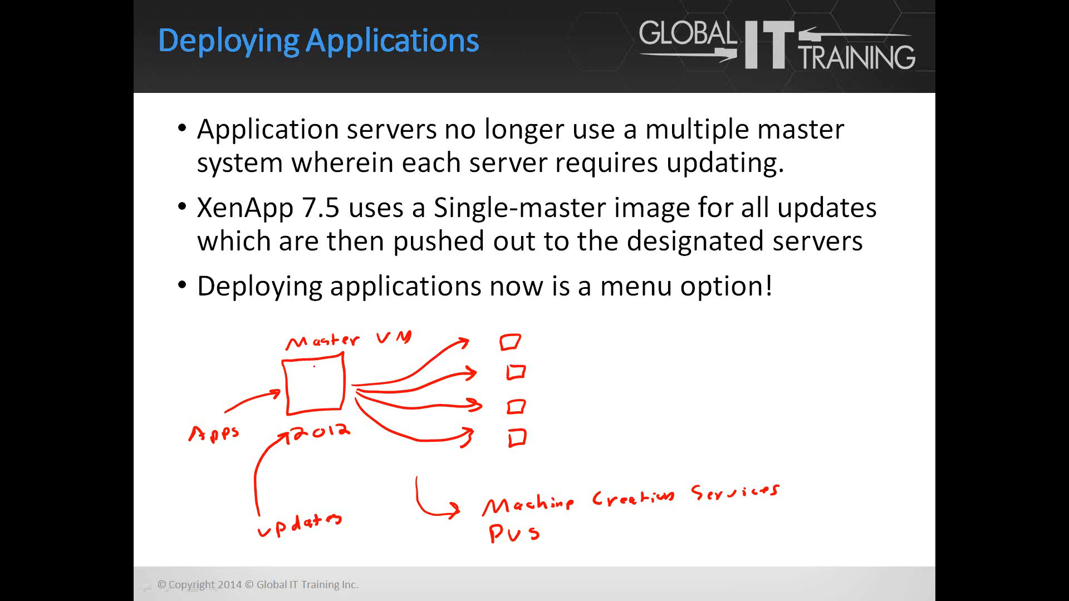
pyautogui.press('Right')
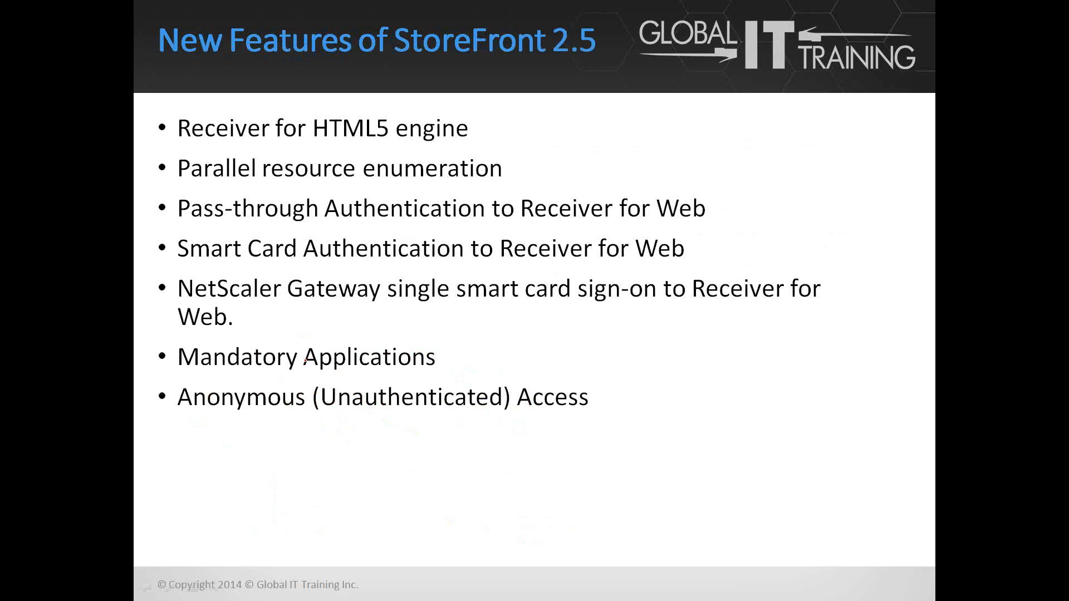
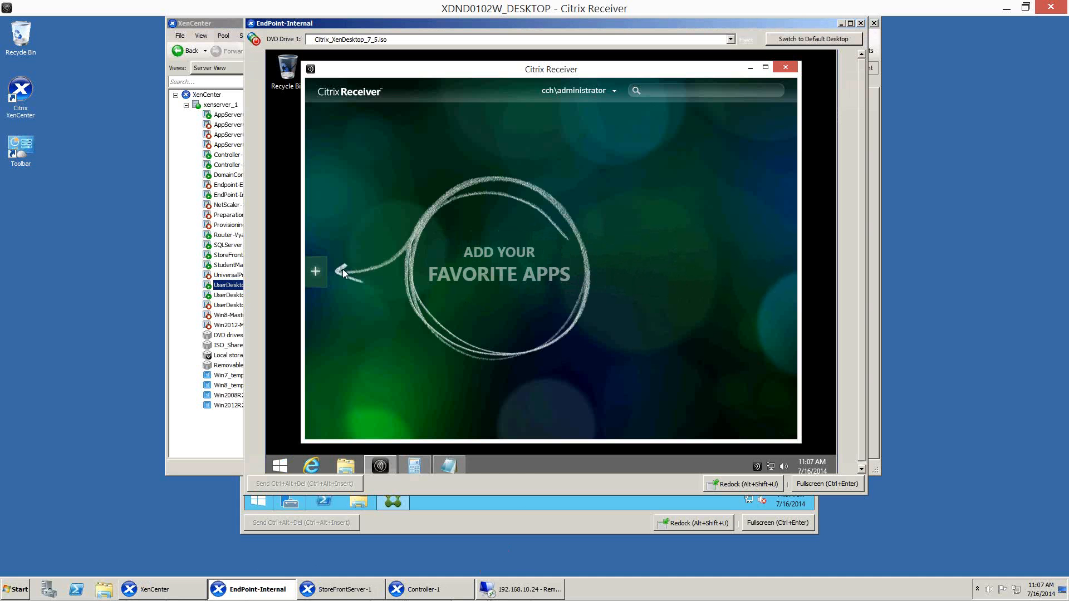
# Add Calculator from All Applications to the Receiver home screen, and remove it again.
pyautogui.click(316, 272)
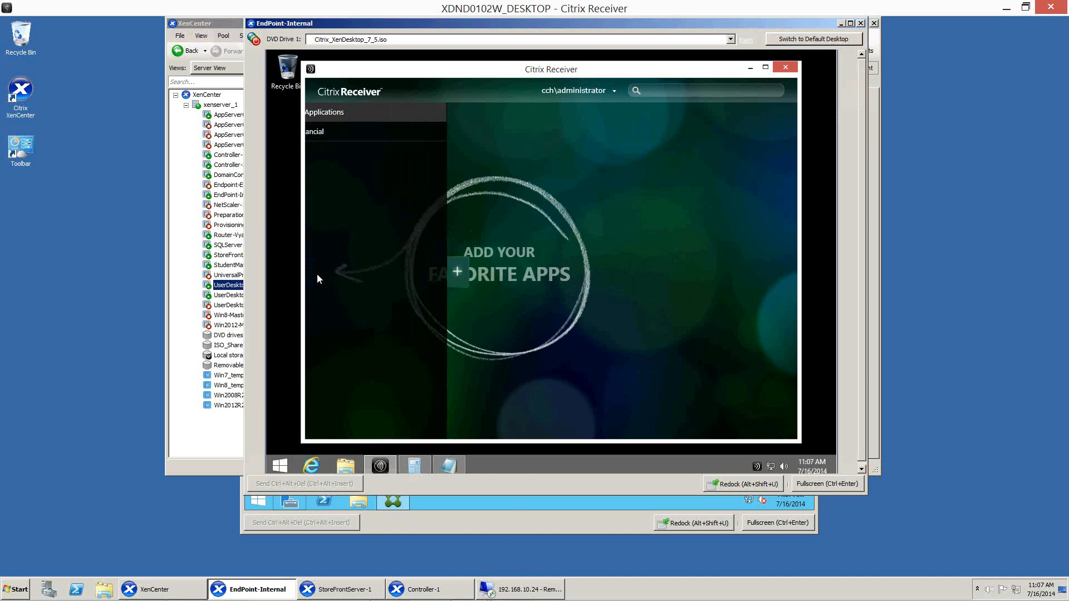
pyautogui.click(348, 111)
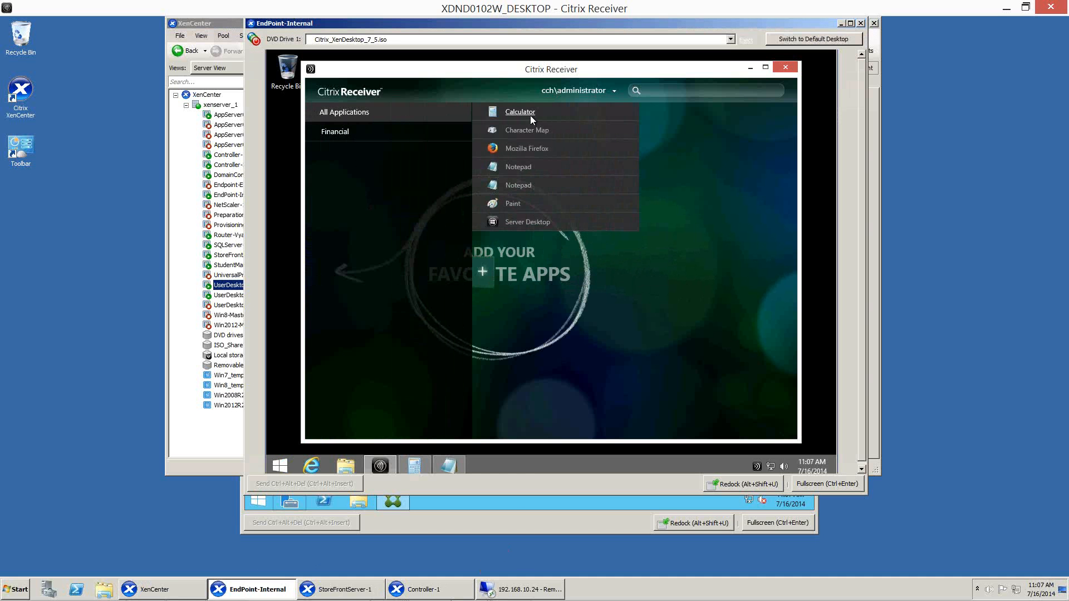
pyautogui.click(532, 113)
pyautogui.click(668, 289)
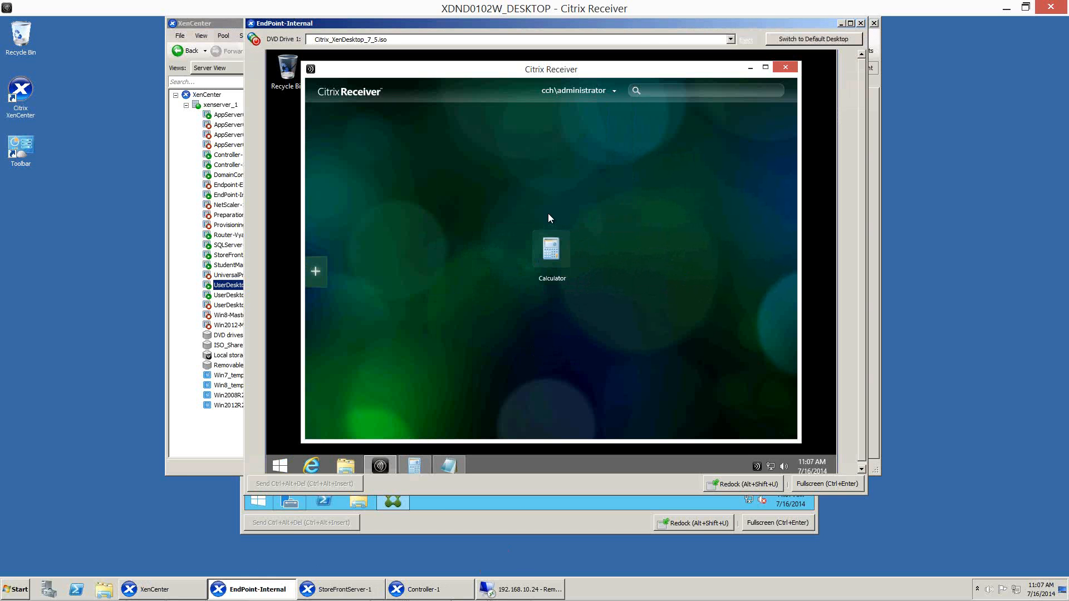
pyautogui.rightClick(545, 254)
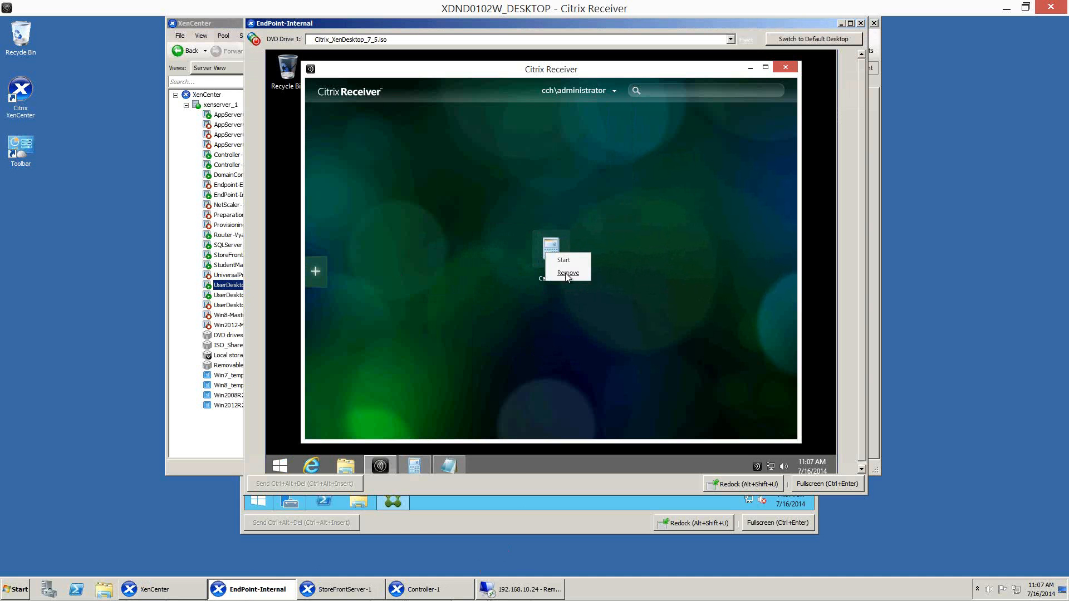
pyautogui.click(568, 275)
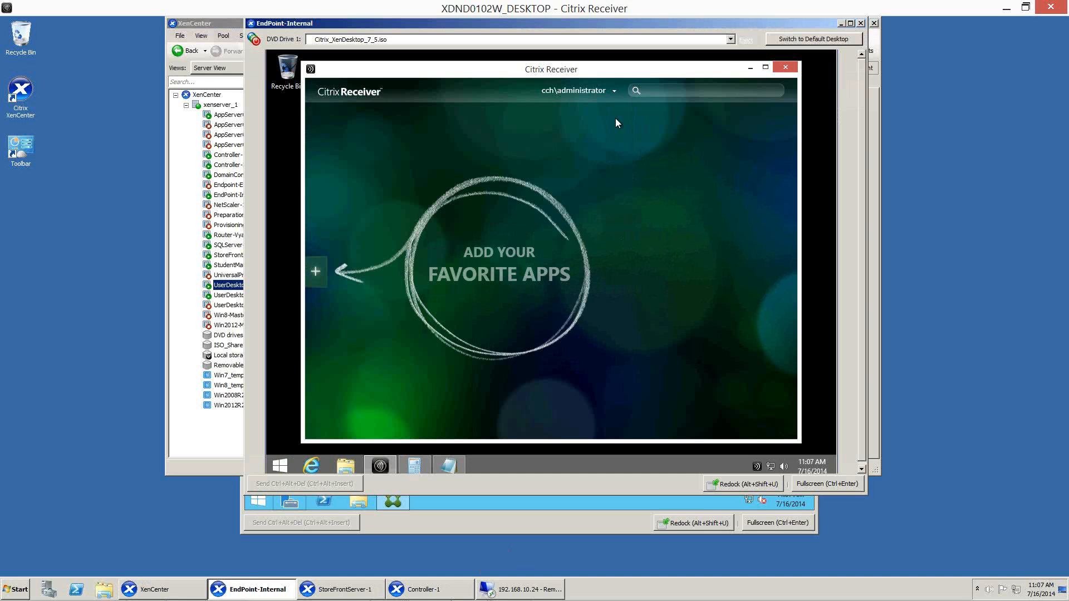
# Refresh the apps in Receiver and check which options Notepad offers on the home screen.
pyautogui.click(613, 92)
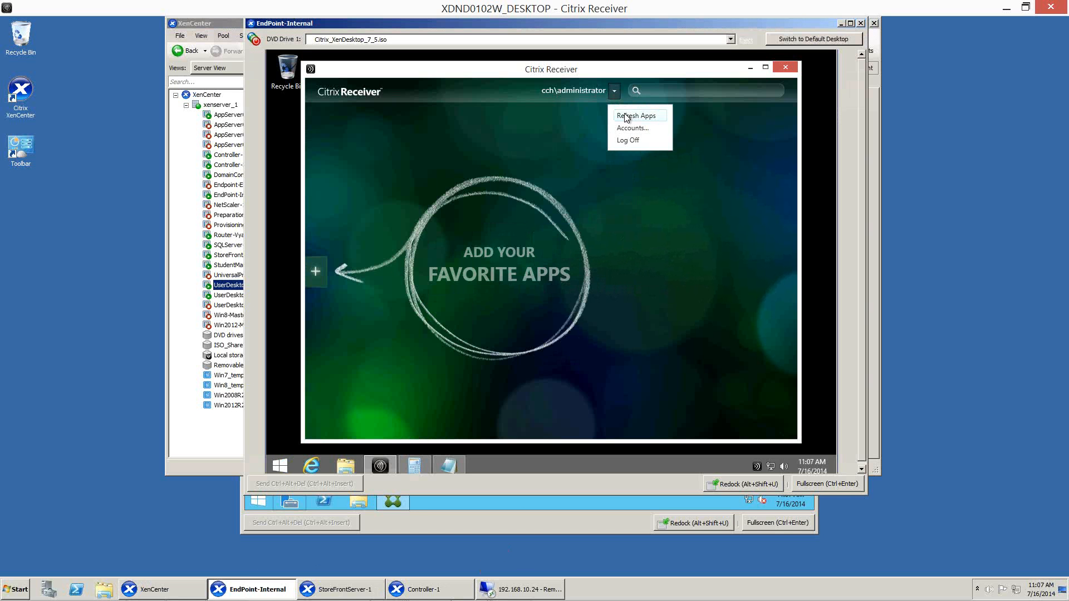
pyautogui.click(624, 112)
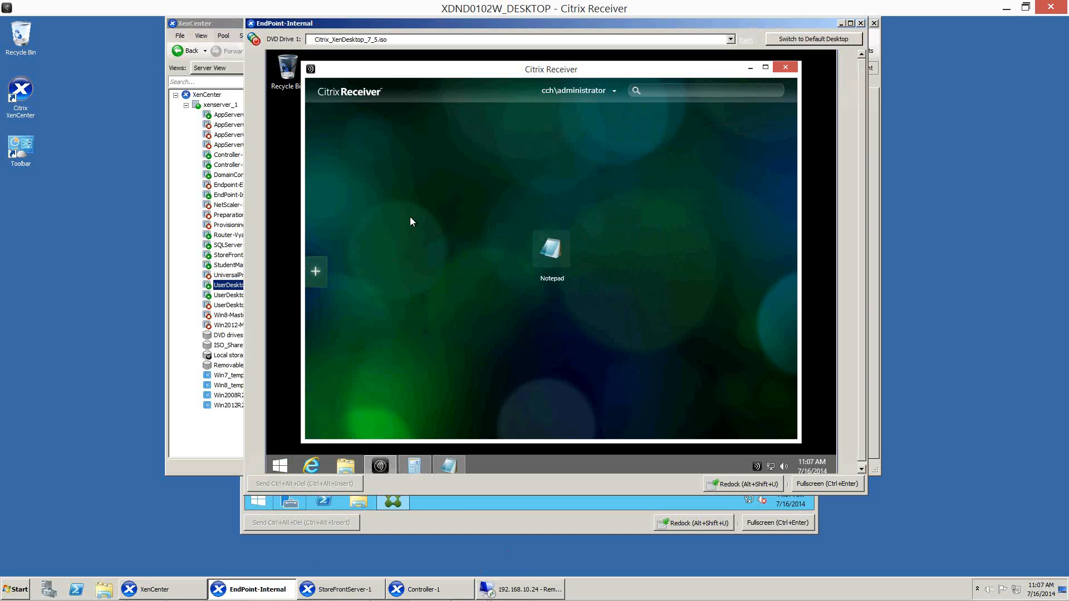
pyautogui.rightClick(563, 255)
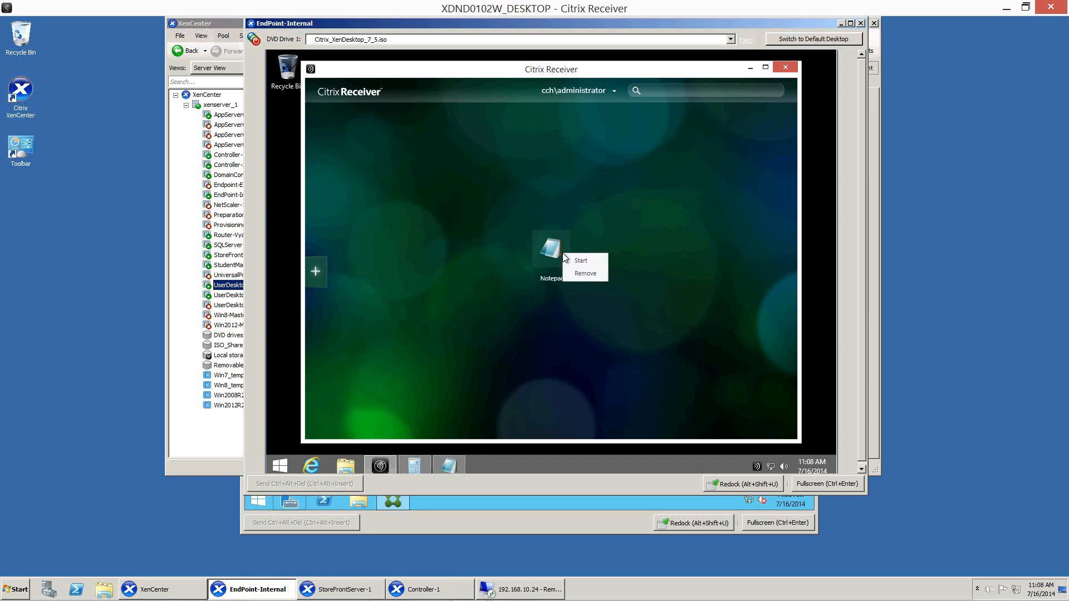
pyautogui.click(424, 222)
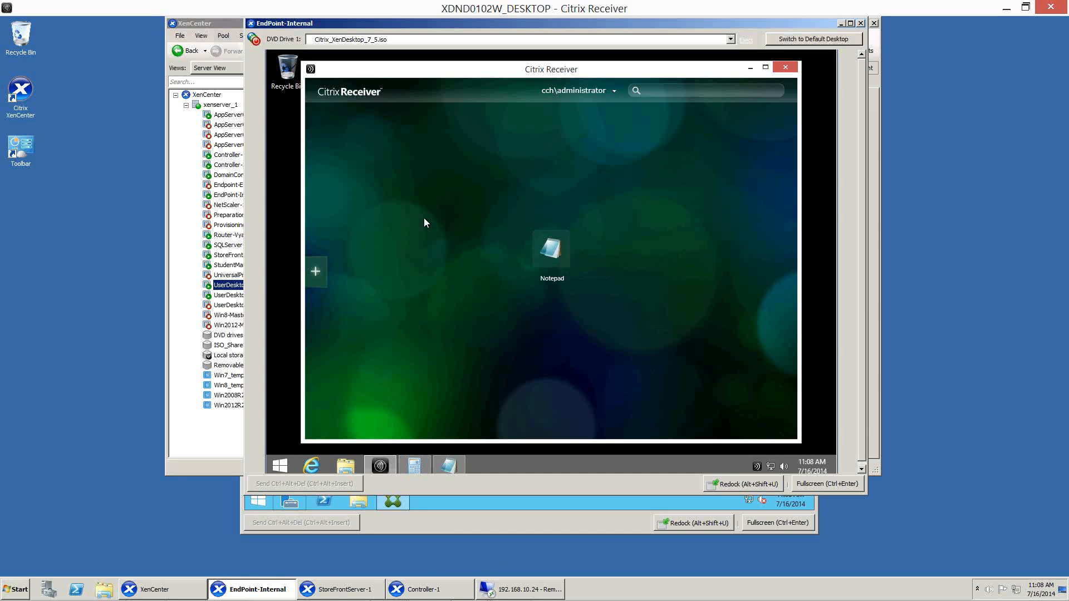
# Switch to Controller-1 and set the Paint application's description and keywords to KEYWORDS:Auto in its properties.
pyautogui.click(429, 590)
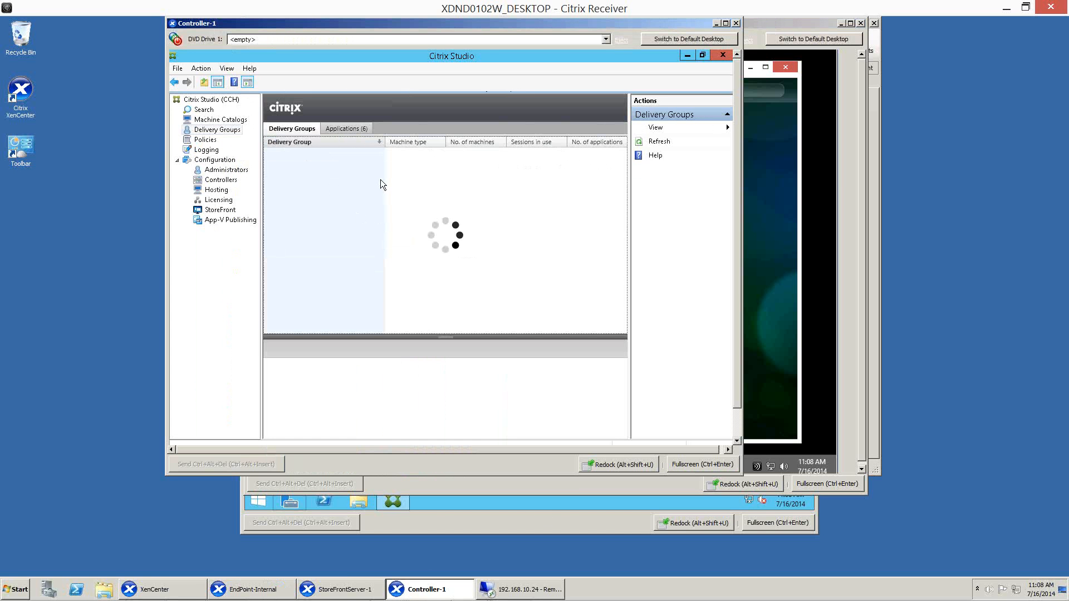
pyautogui.click(343, 130)
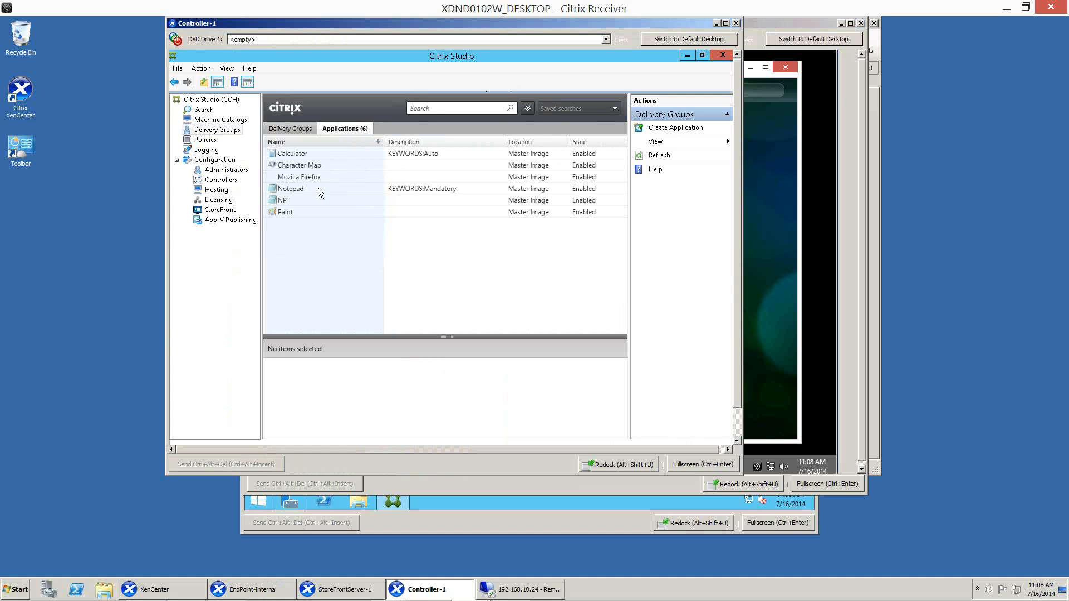
pyautogui.click(329, 214)
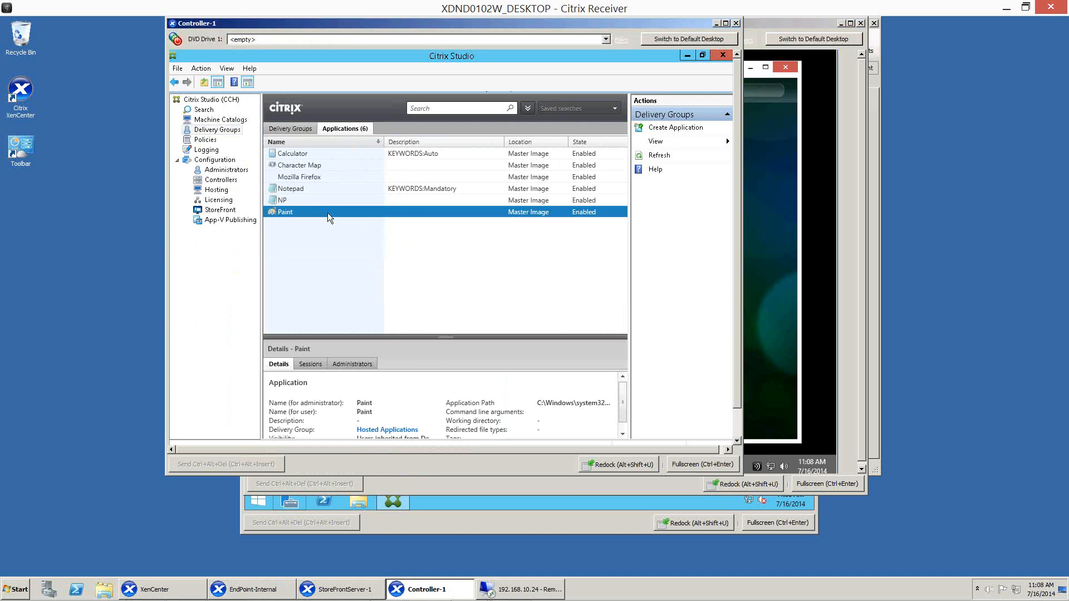
pyautogui.rightClick(329, 214)
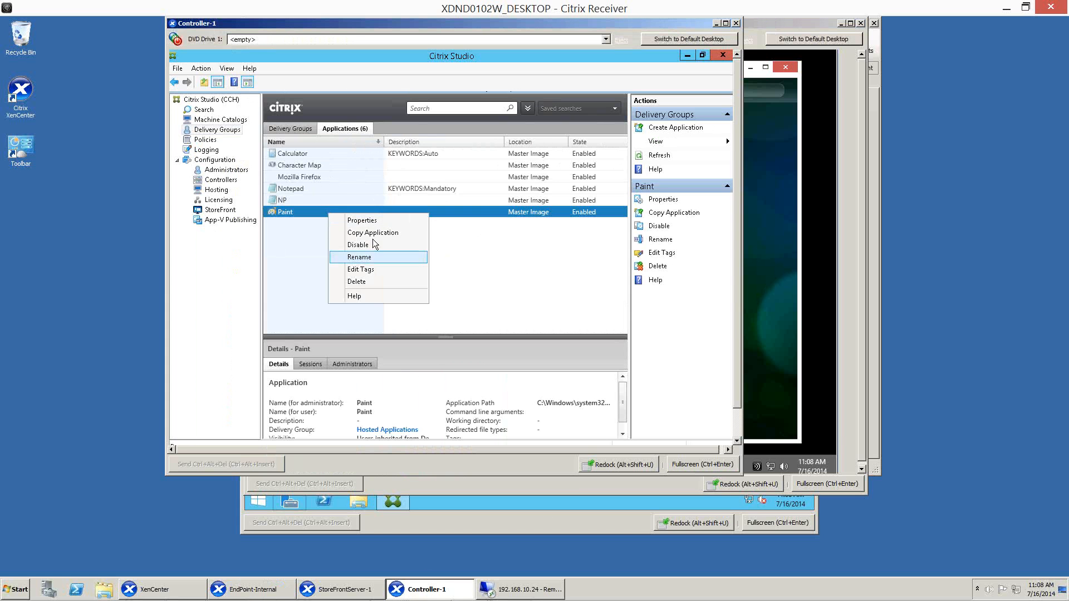
pyautogui.click(372, 222)
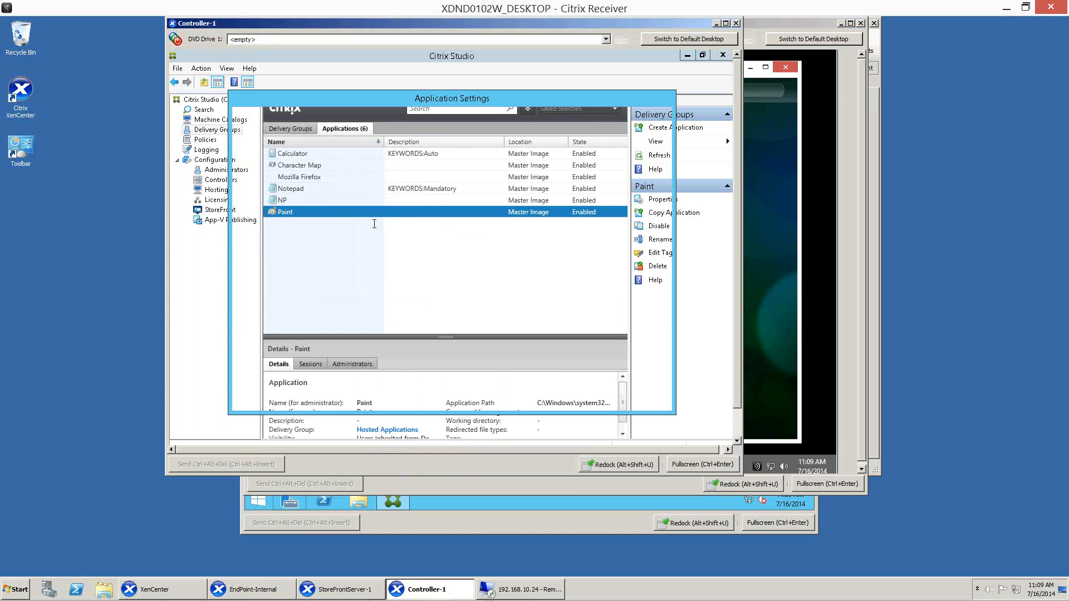
pyautogui.click(440, 253)
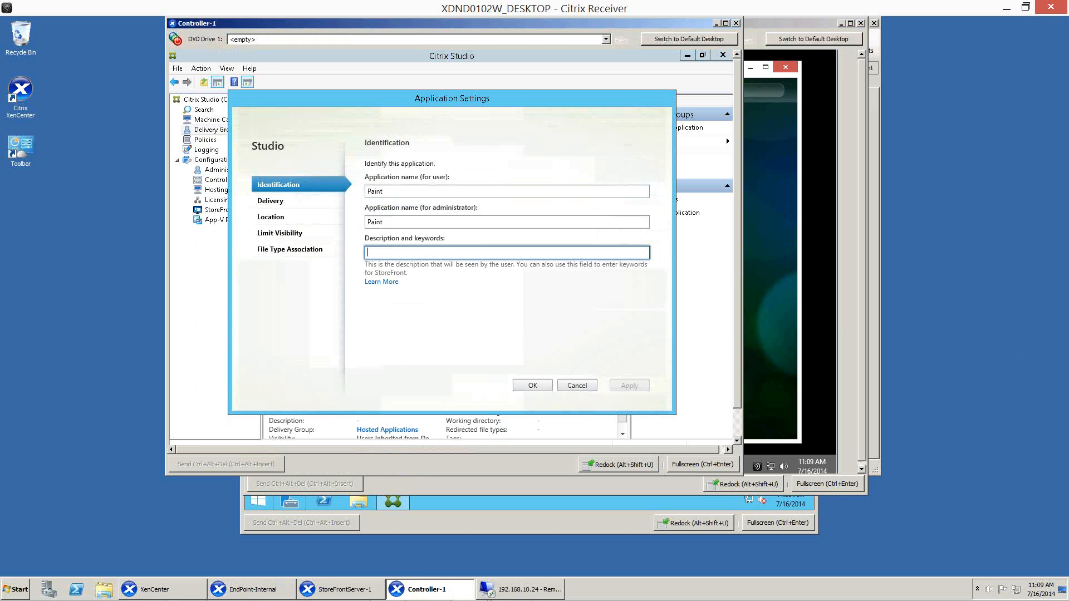
pyautogui.write('KEYWORDS:Auto')
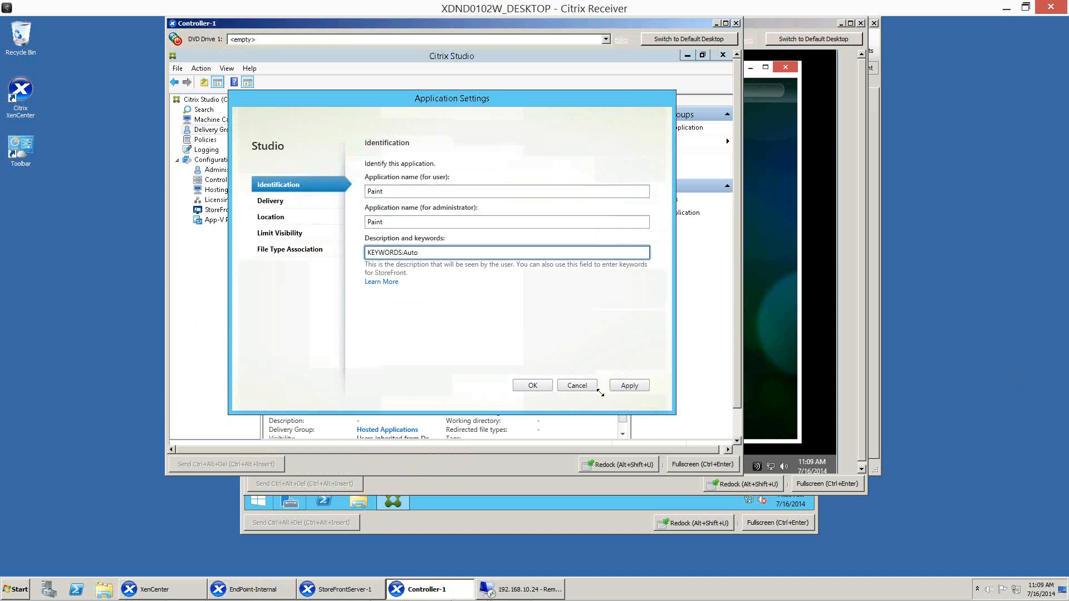
pyautogui.click(532, 386)
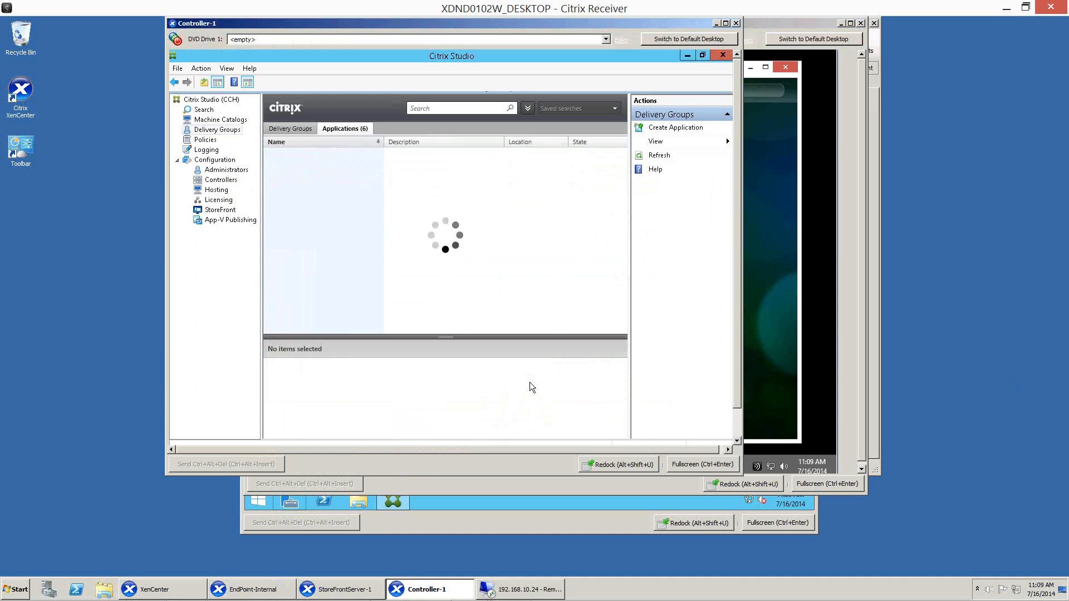
# Return to EndPoint-Internal and refresh the Receiver apps to load the updated Paint application.
pyautogui.click(774, 369)
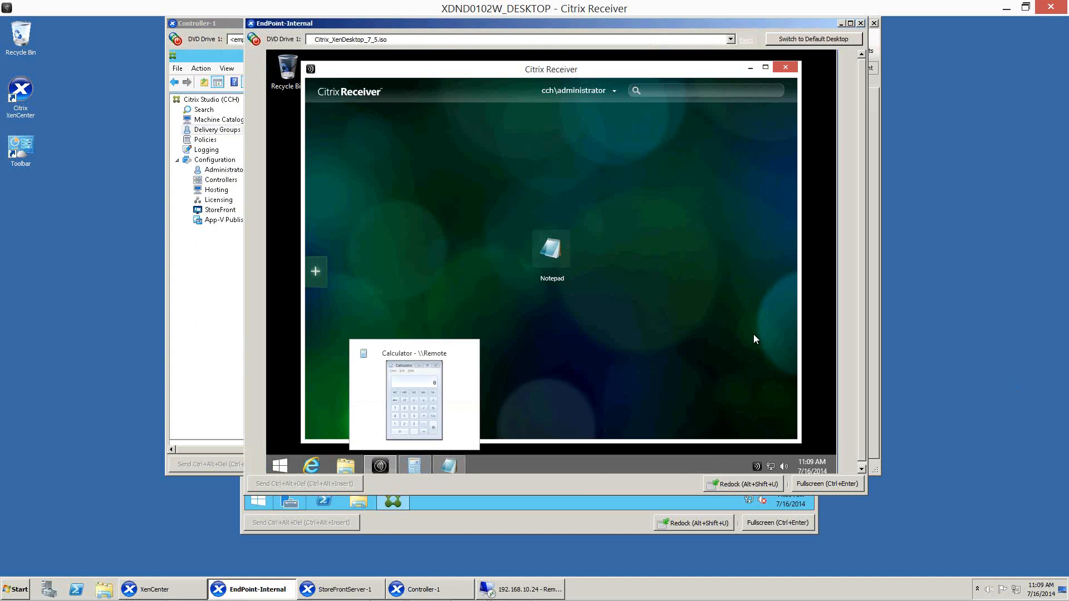
pyautogui.click(618, 90)
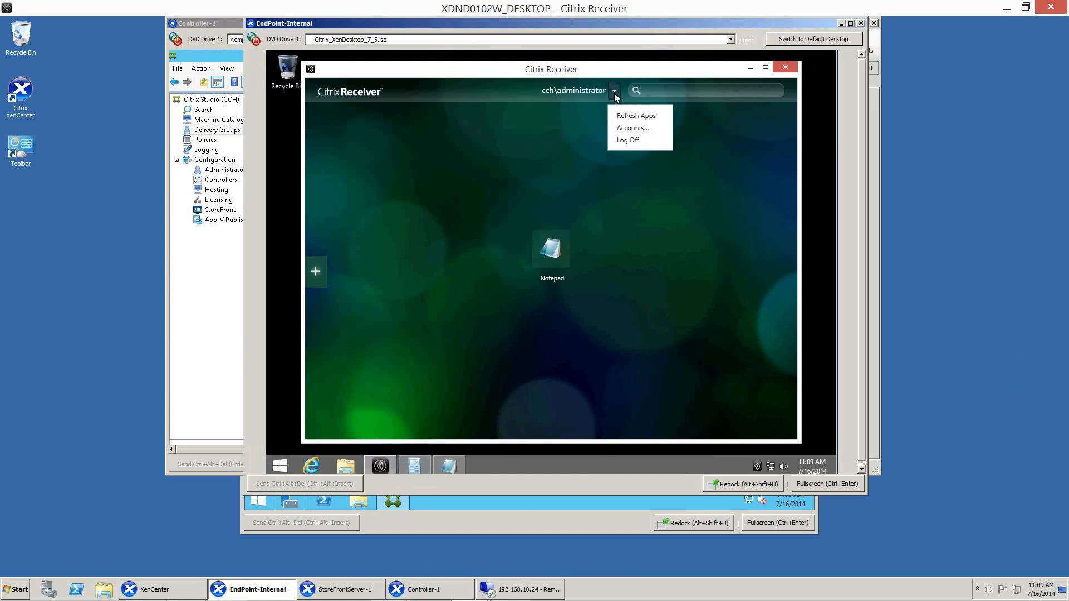
pyautogui.click(620, 114)
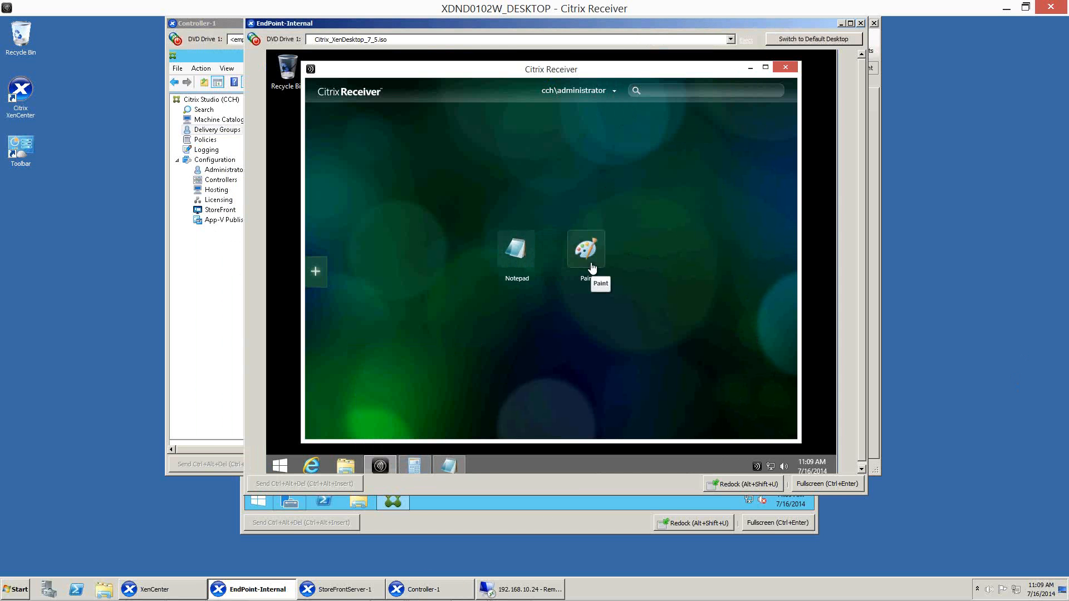
# Remove Notepad and Paint from the Receiver home screen, and refresh the apps.
pyautogui.rightClick(533, 256)
pyautogui.click(555, 276)
pyautogui.rightClick(577, 256)
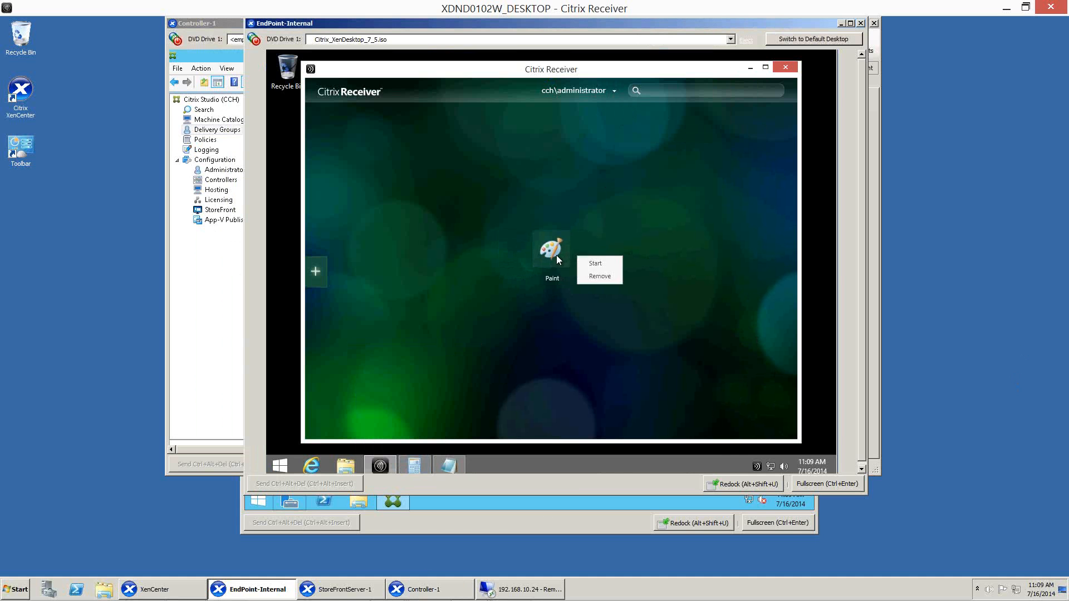
pyautogui.rightClick(556, 255)
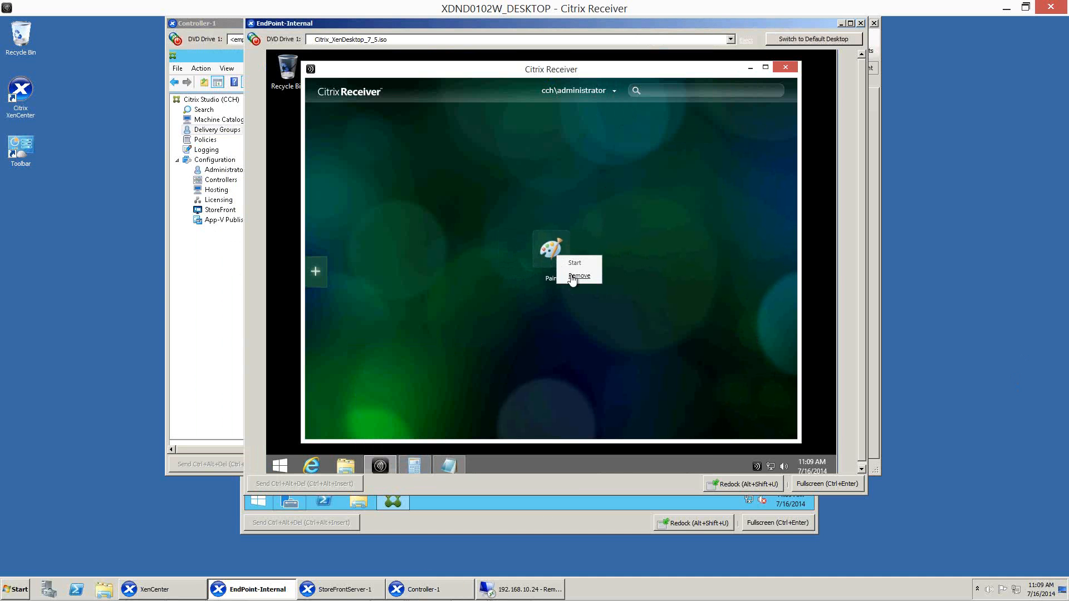
pyautogui.click(614, 92)
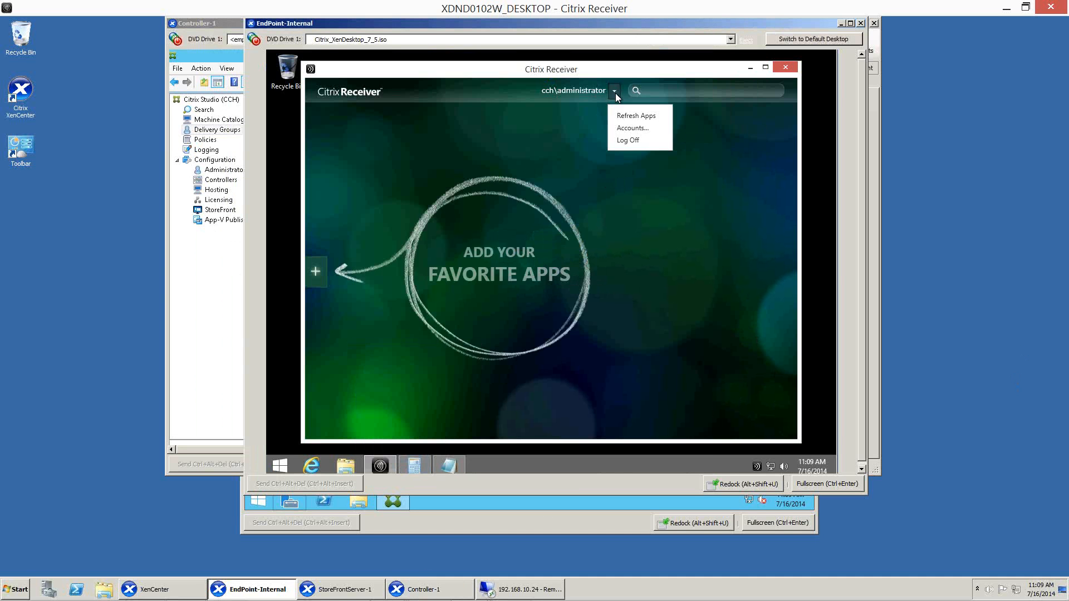
pyautogui.click(622, 115)
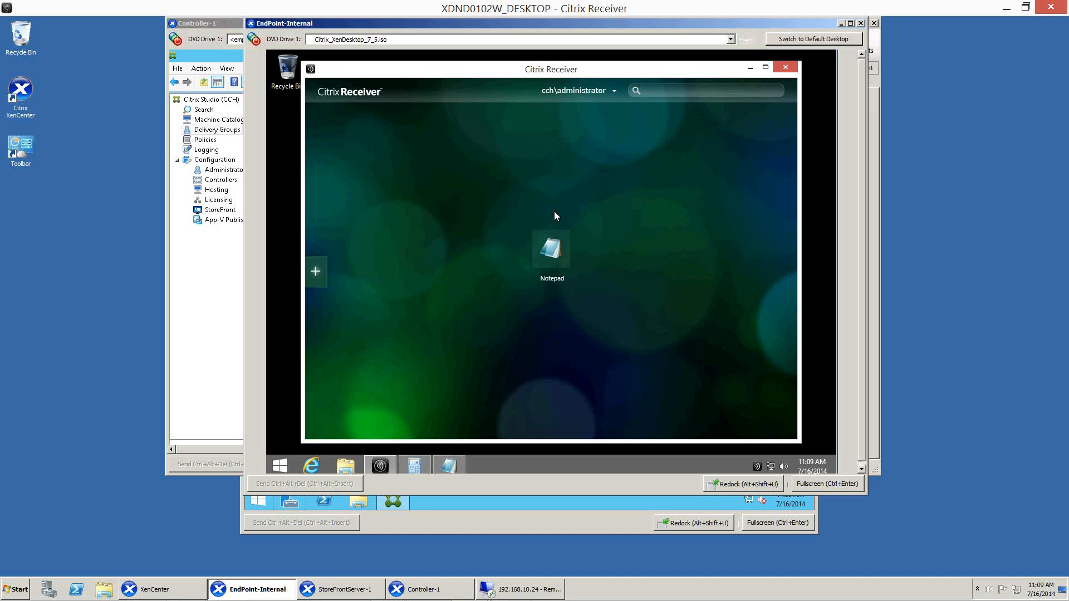
# Glance at the stores on StoreFrontServer-1, and switch to the Remote Desktop Connection to bring up Director in Firefox, maximized.
pyautogui.click(350, 589)
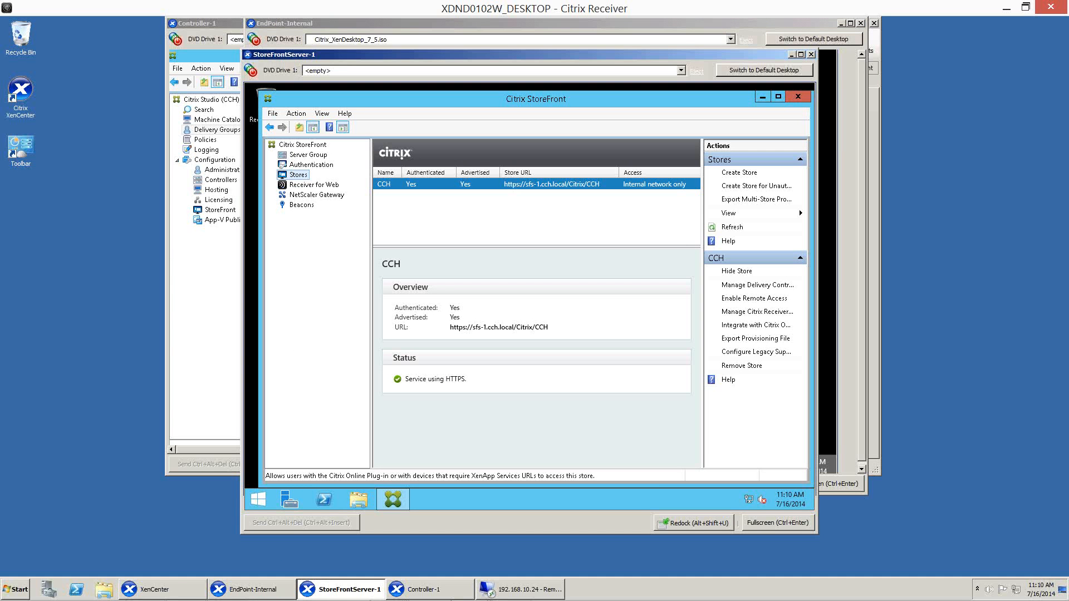
pyautogui.click(515, 582)
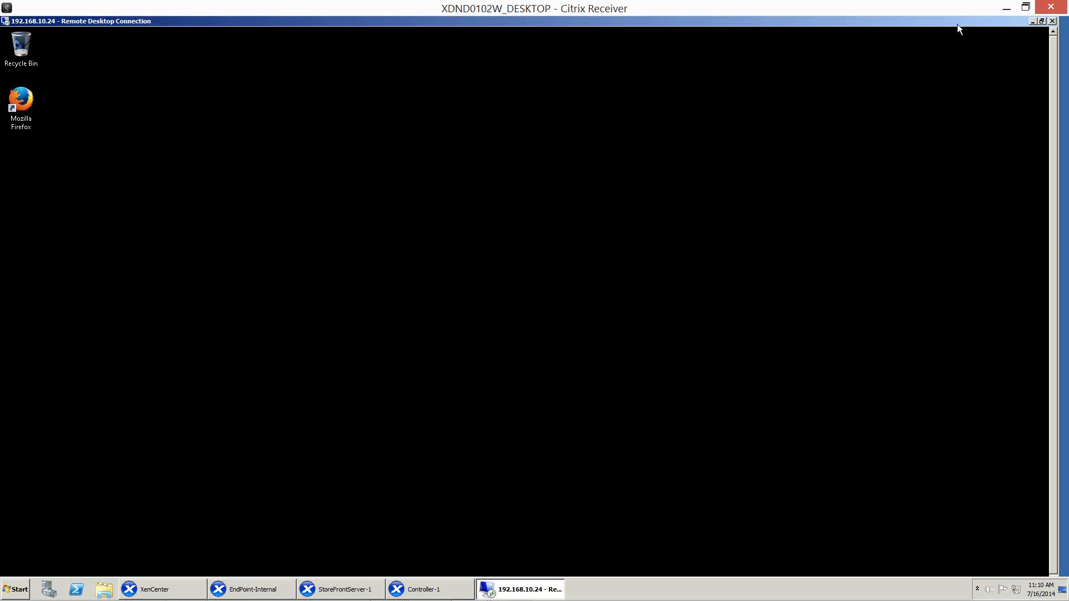
pyautogui.click(1042, 21)
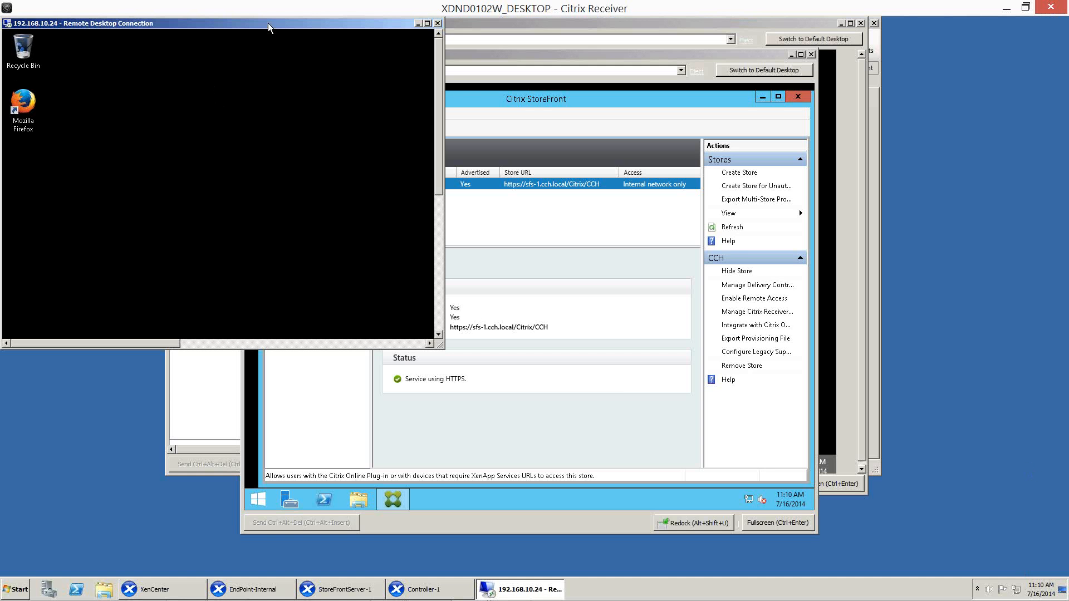
pyautogui.click(439, 330)
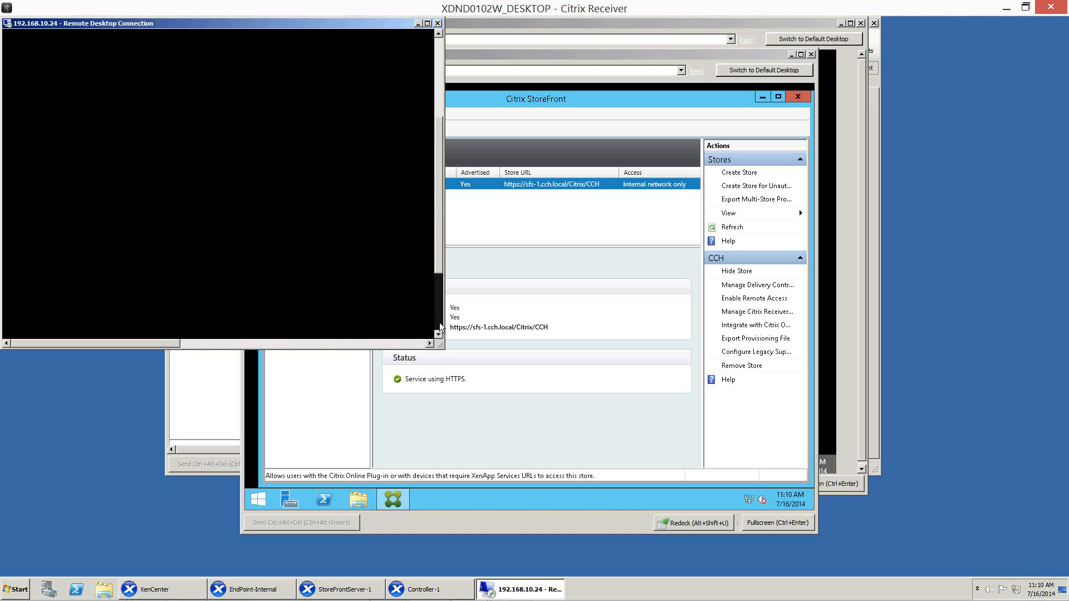
pyautogui.click(150, 328)
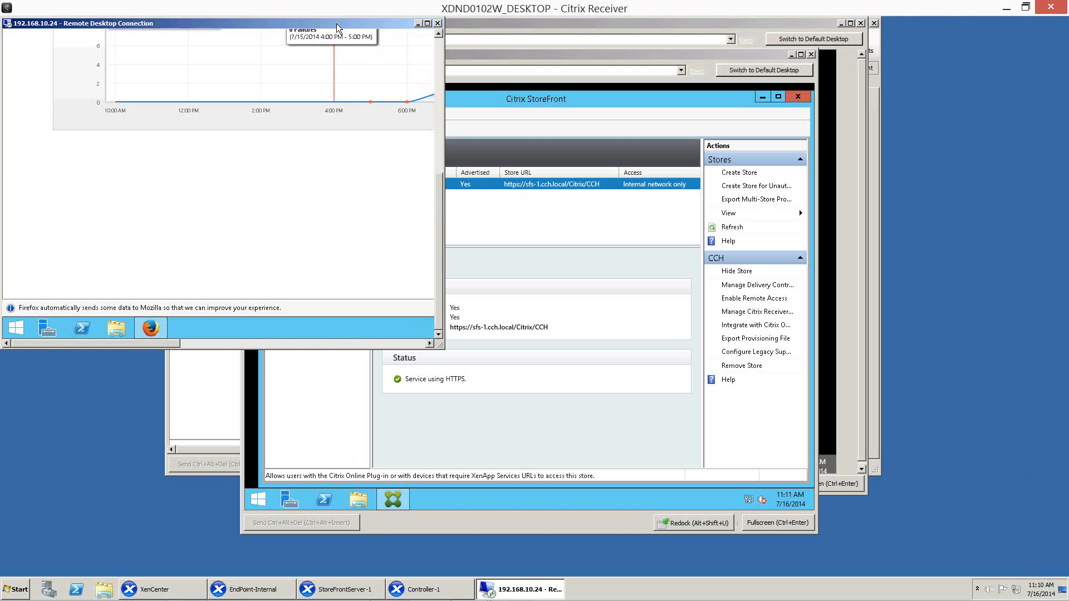
pyautogui.doubleClick(337, 24)
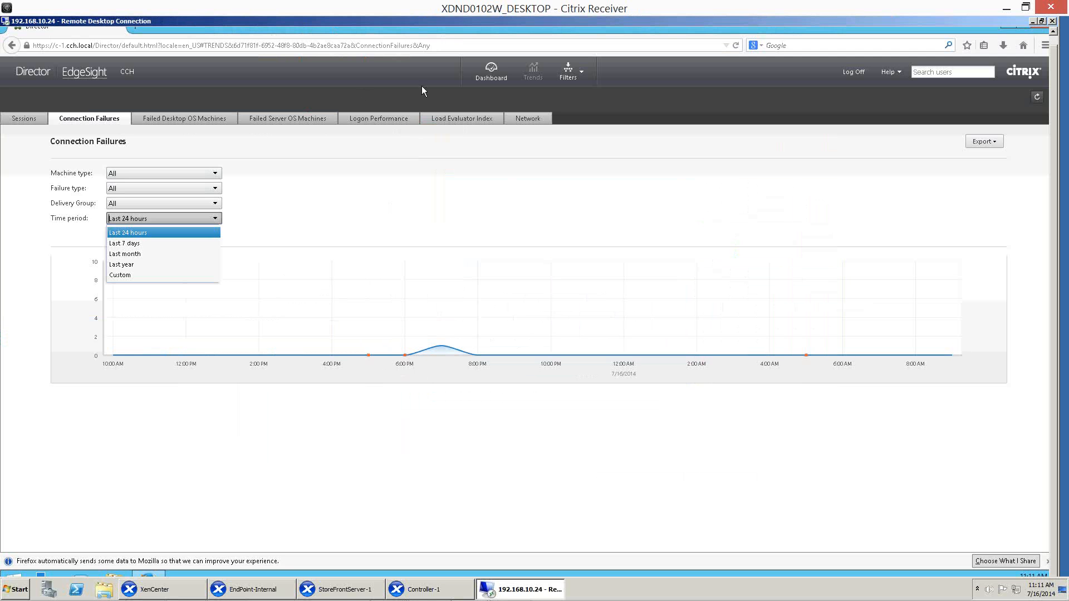
# Open the Director dashboard and review the user connection failures, failed desktop OS machines and failed server OS machines.
pyautogui.click(486, 77)
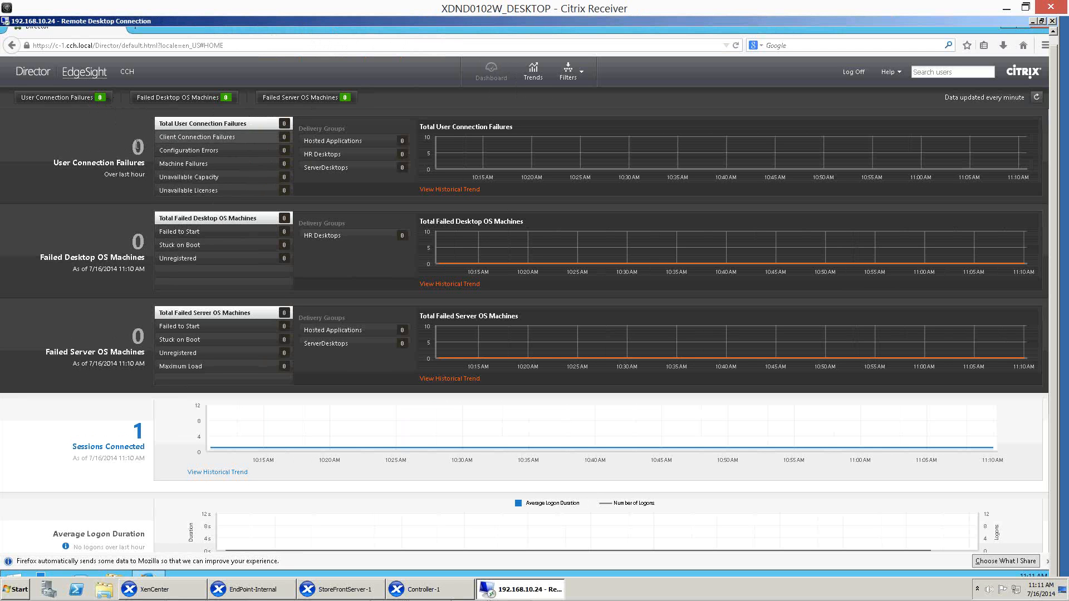
pyautogui.click(97, 100)
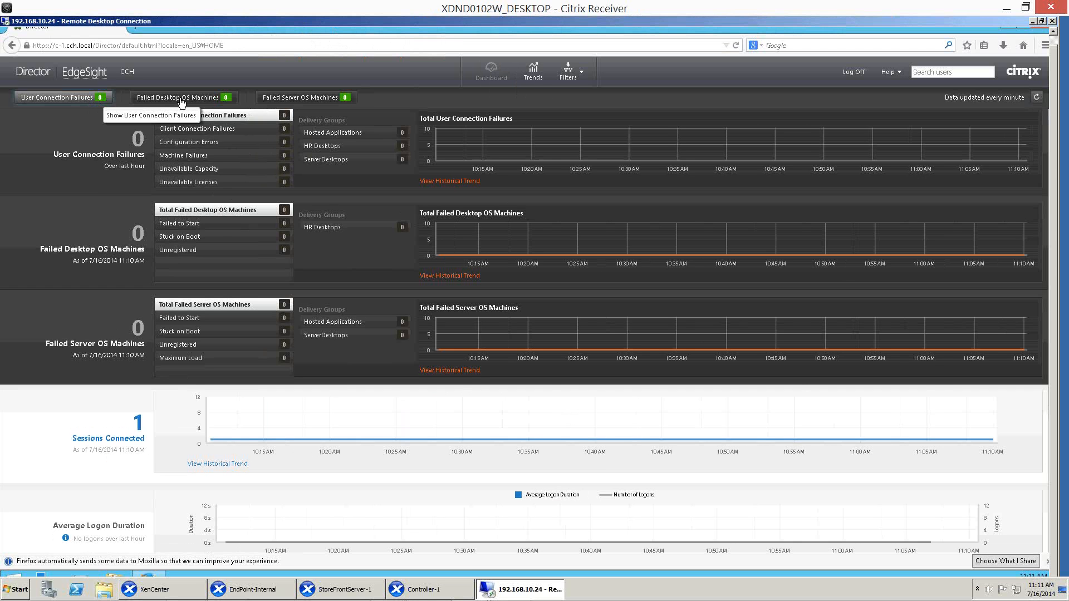
pyautogui.click(215, 100)
pyautogui.click(287, 100)
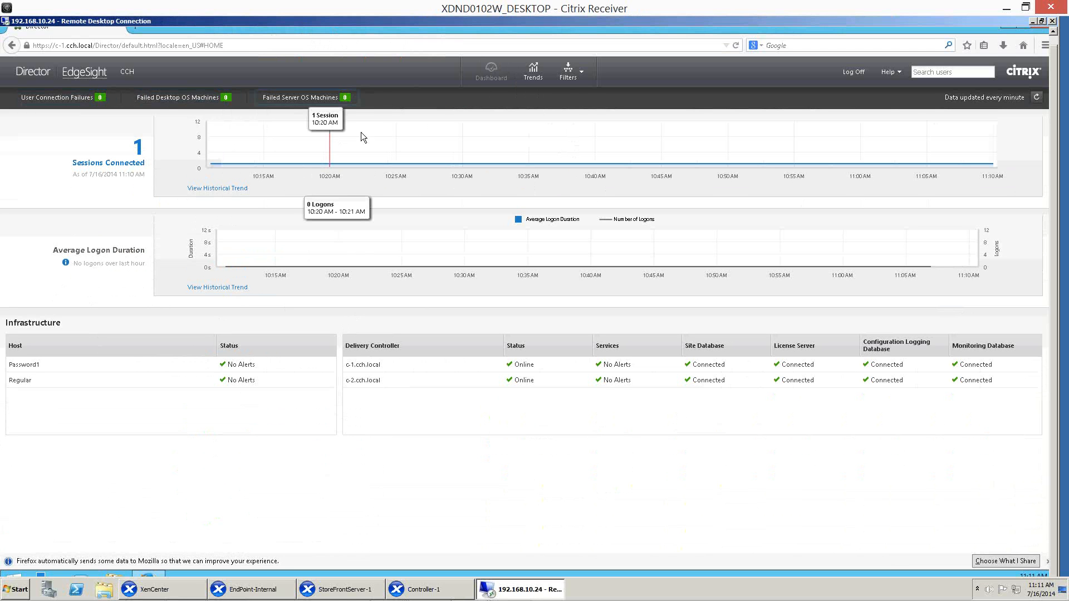
# View the historical trend for connected sessions, and open the details list of all connected sessions from the dashboard.
pyautogui.click(221, 189)
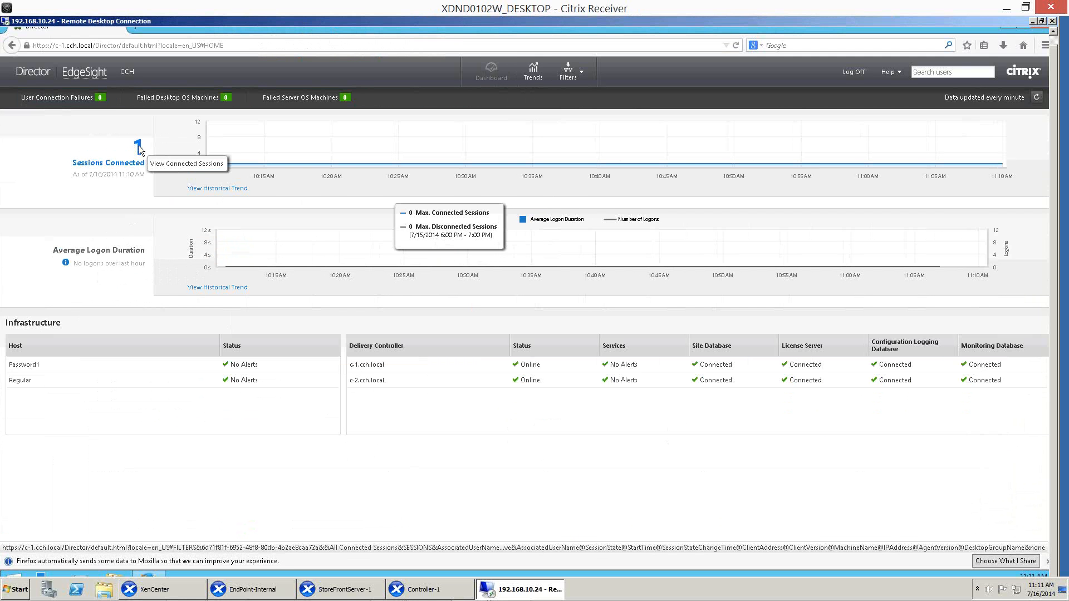
pyautogui.click(138, 148)
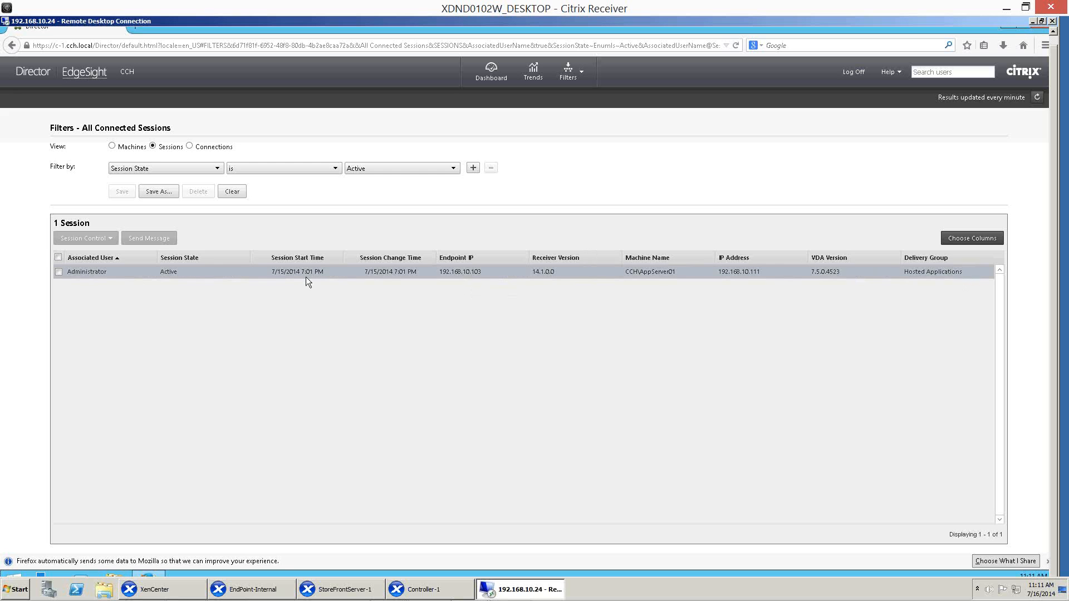
# Select the Administrator session in the connected sessions list and view the session control operations available for it.
pyautogui.click(58, 275)
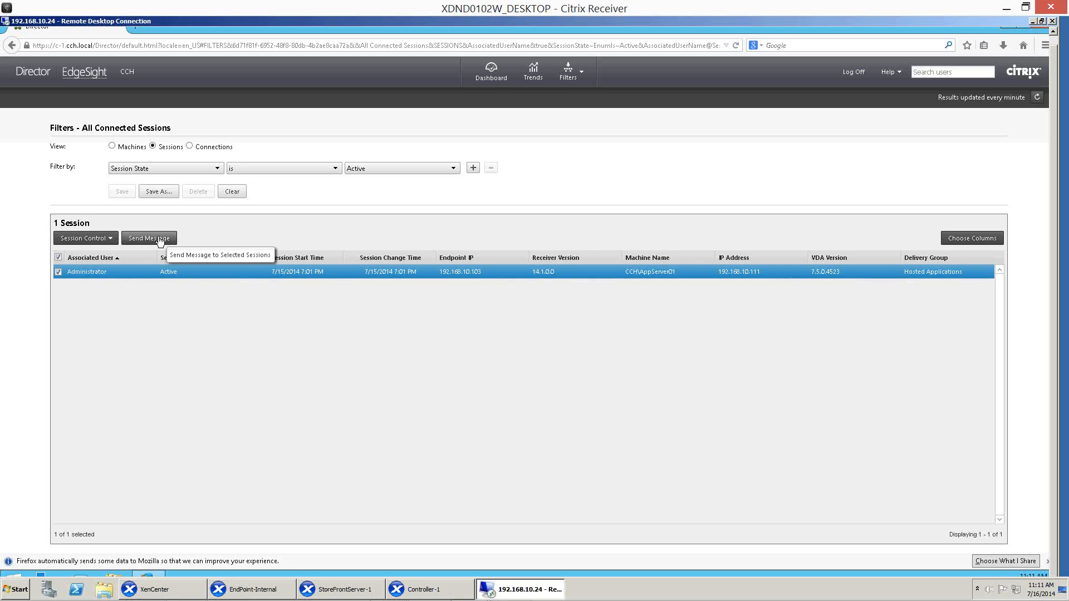
pyautogui.click(102, 239)
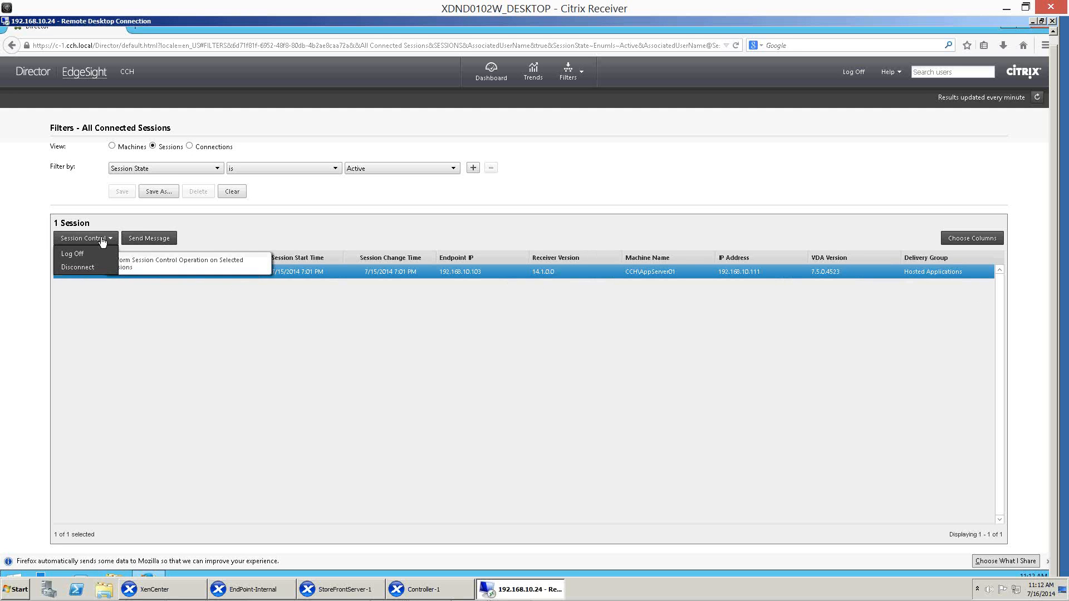
pyautogui.click(223, 370)
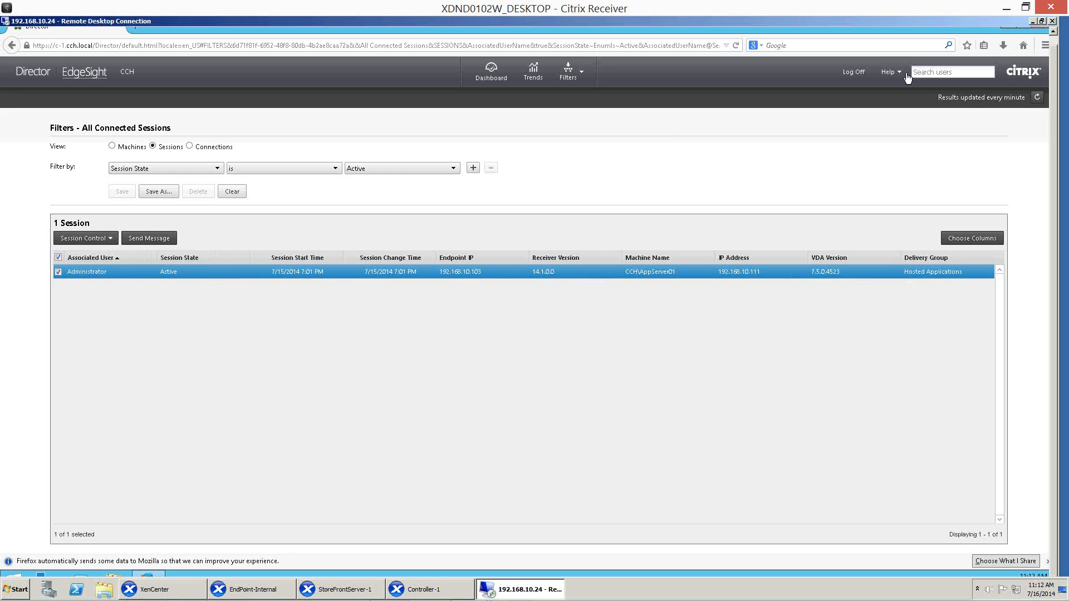
# Search the users for "ad" and open the Activity Manager for the CCH\Administrator account.
pyautogui.click(927, 72)
pyautogui.write('cch\\administ')
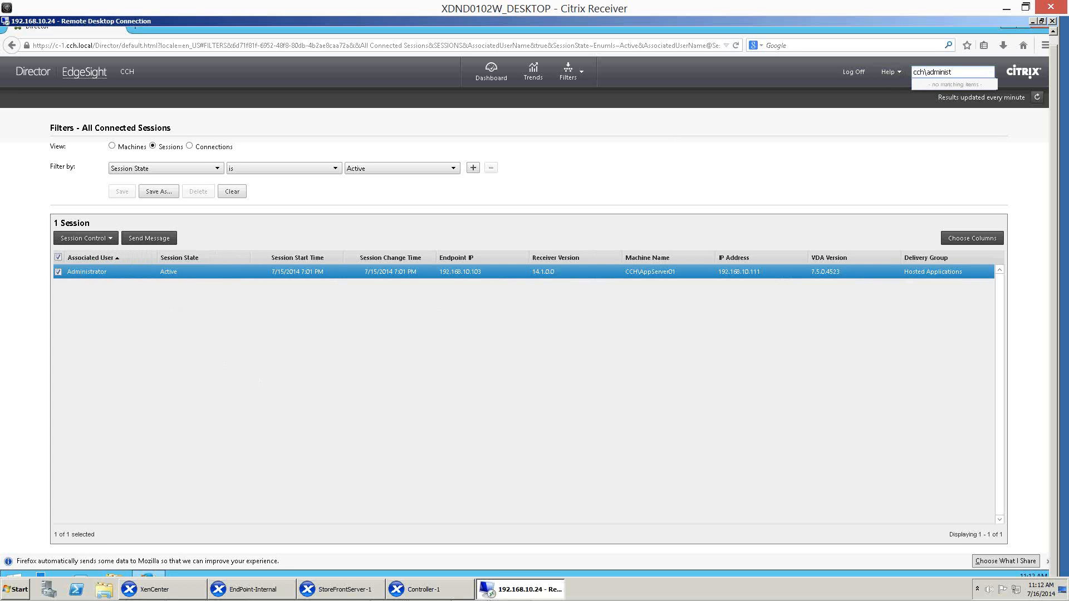
pyautogui.press('BackSpace')
pyautogui.press('BackSpace')
pyautogui.press('BackSpace')
pyautogui.press('BackSpace')
pyautogui.press('BackSpace')
pyautogui.press('BackSpace')
pyautogui.press('BackSpace')
pyautogui.press('BackSpace')
pyautogui.press('BackSpace')
pyautogui.press('BackSpace')
pyautogui.press('BackSpace')
pyautogui.write('ad')
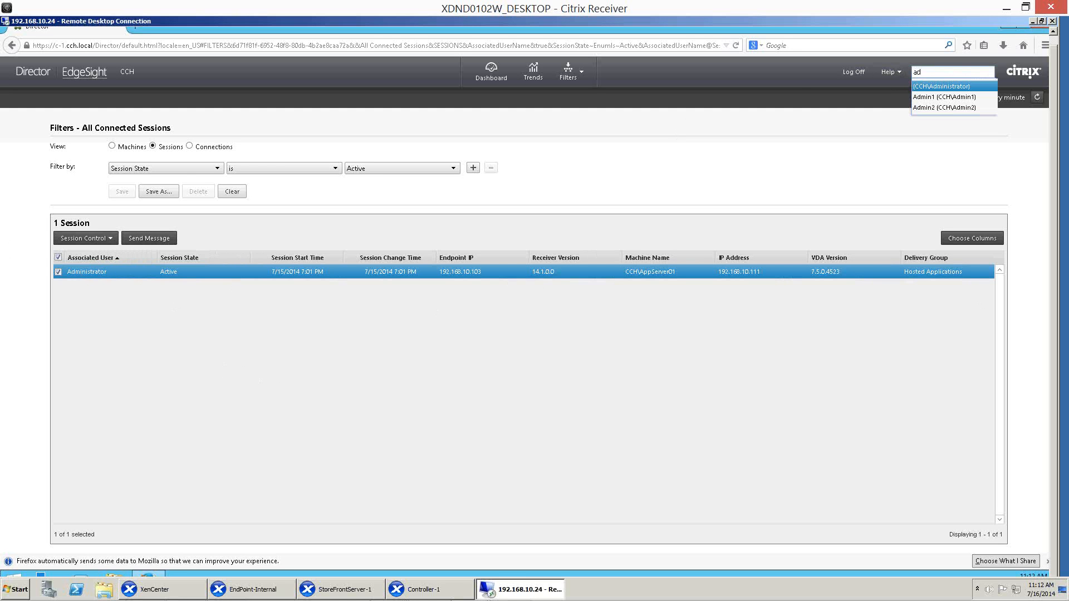
pyautogui.click(932, 88)
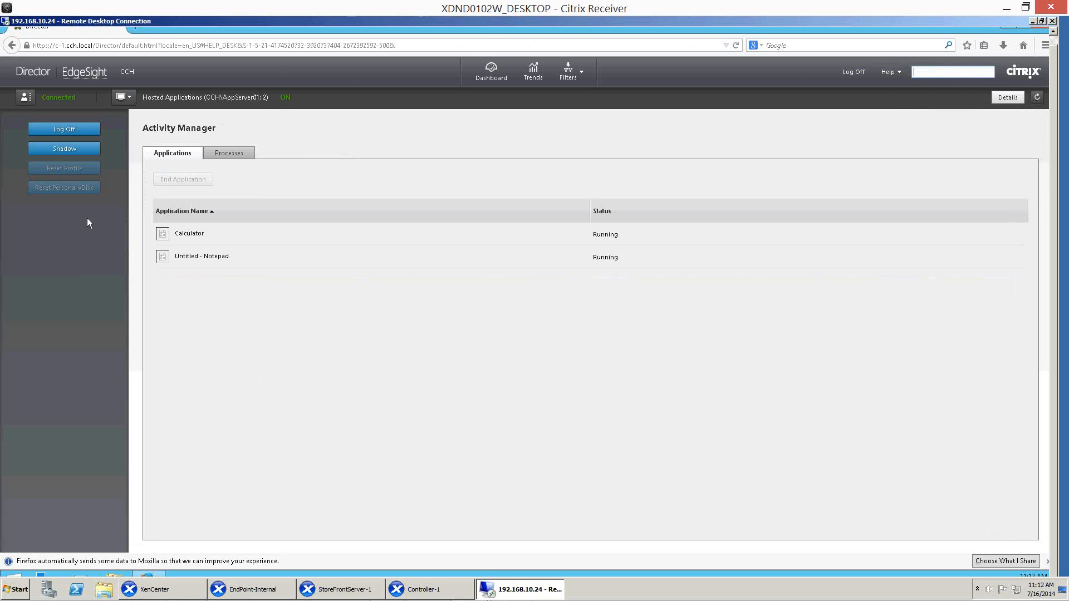
# Check the user's running applications and view the list of desktop and application sessions available to switch to.
pyautogui.click(200, 260)
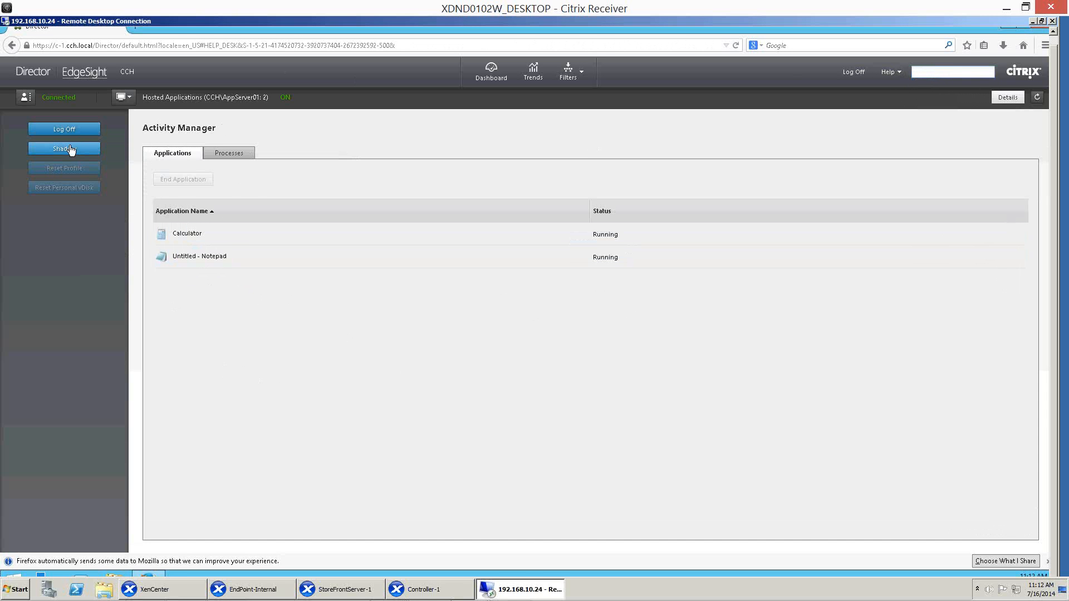
pyautogui.click(129, 99)
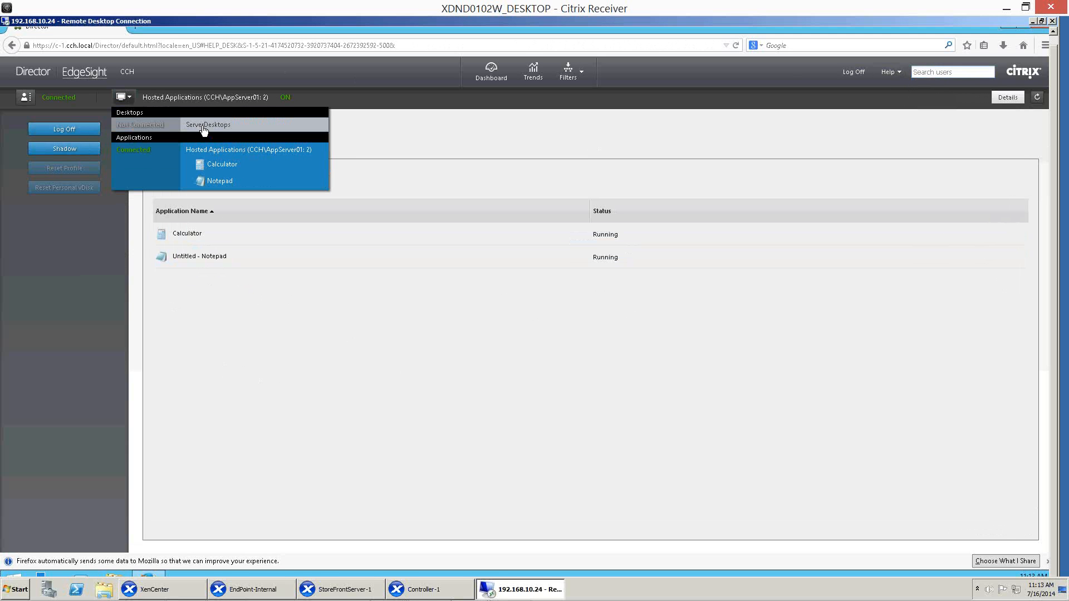
pyautogui.click(233, 68)
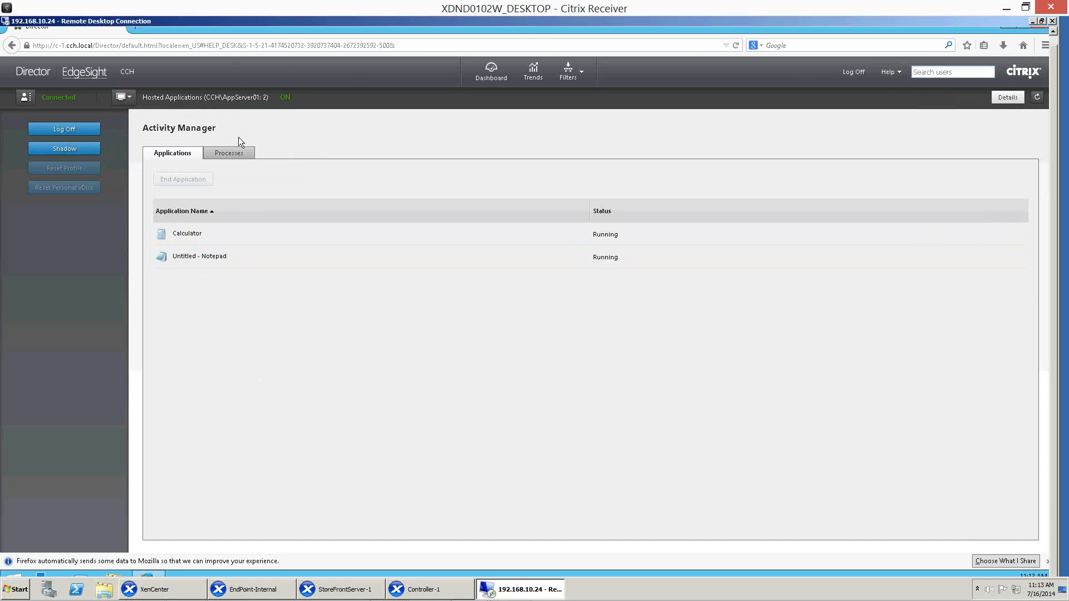
# Open the detailed view of the Hosted Applications session and review its session control options and logon duration breakdown.
pyautogui.click(1007, 98)
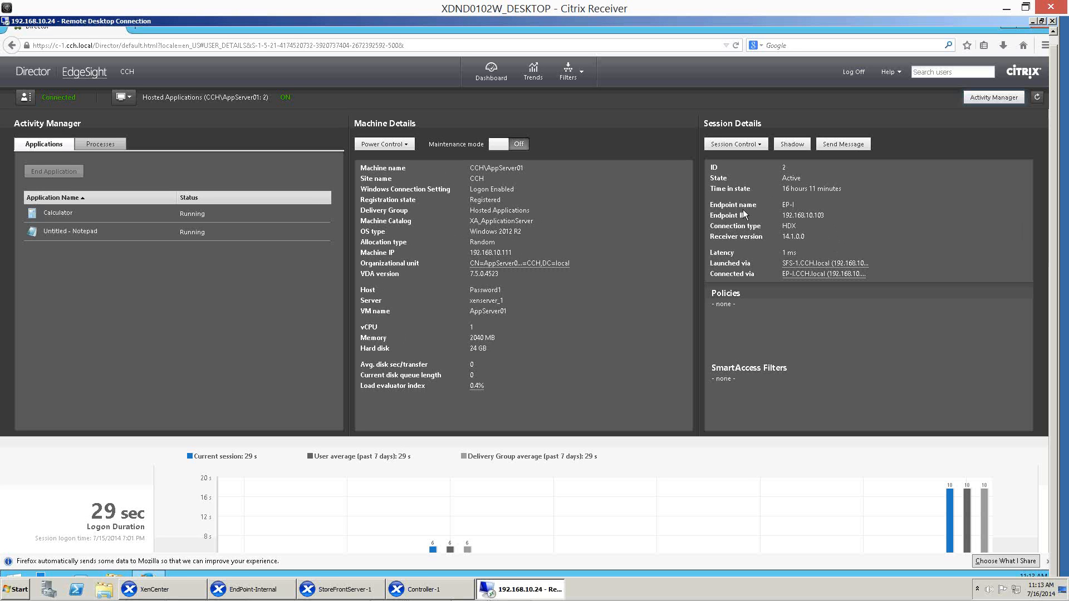
pyautogui.click(751, 147)
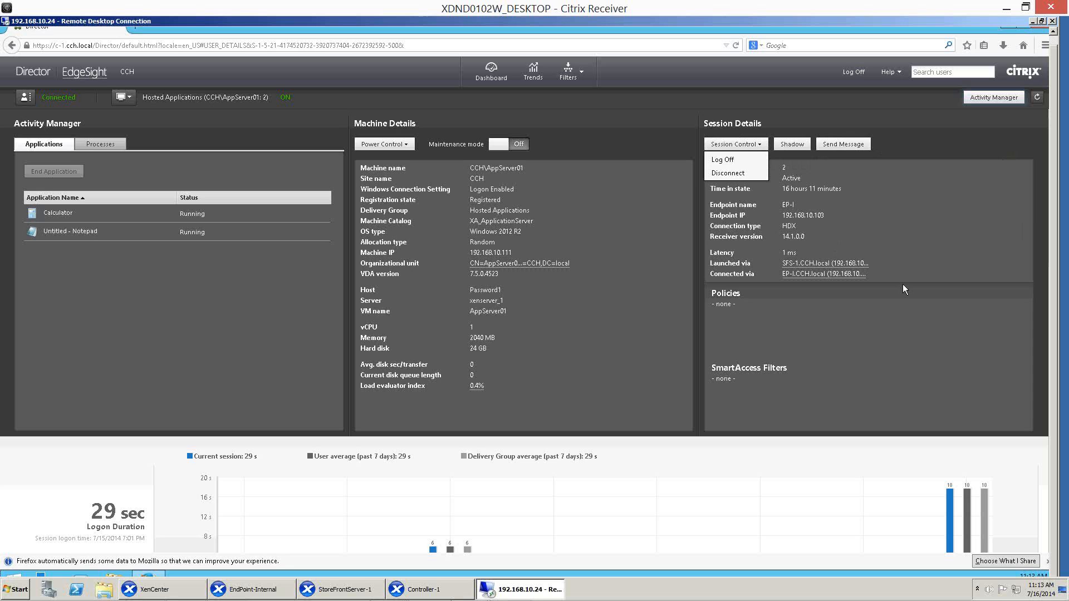
pyautogui.click(858, 339)
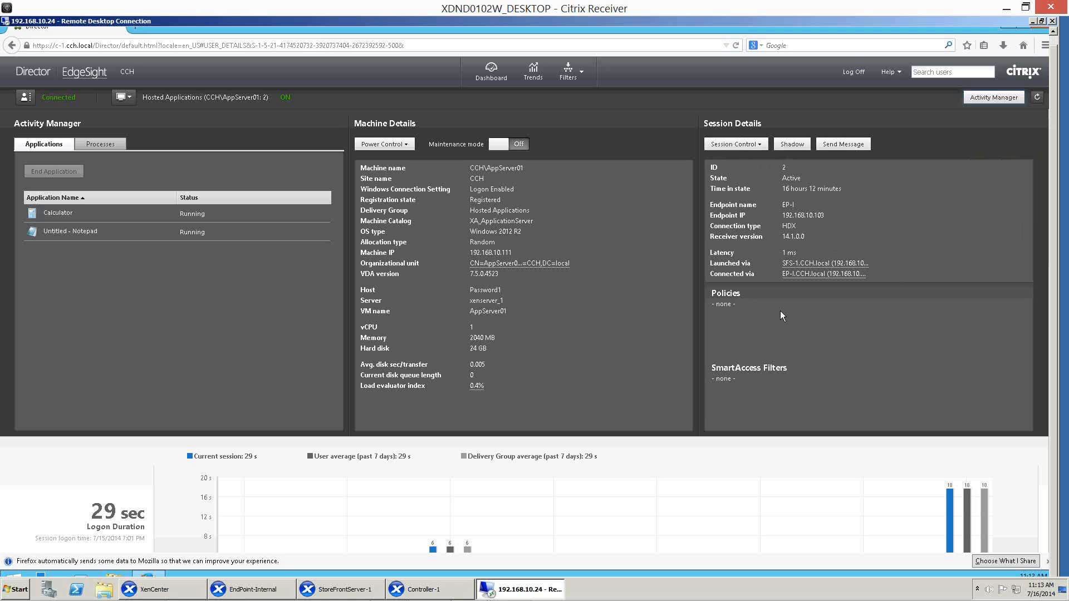
pyautogui.scroll(-4, 779, 317)
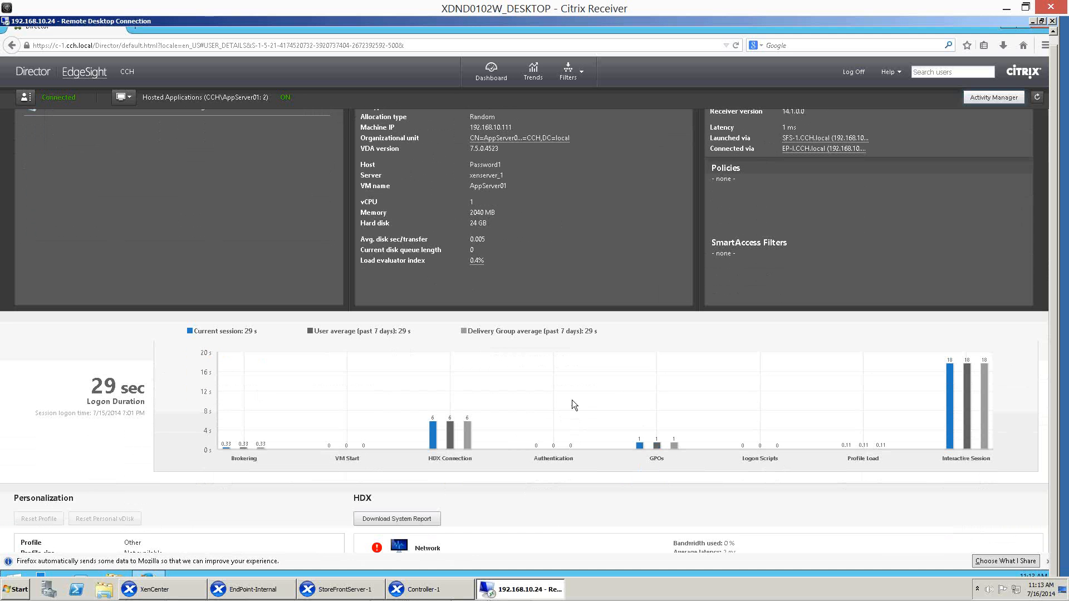
pyautogui.scroll(-5, 653, 374)
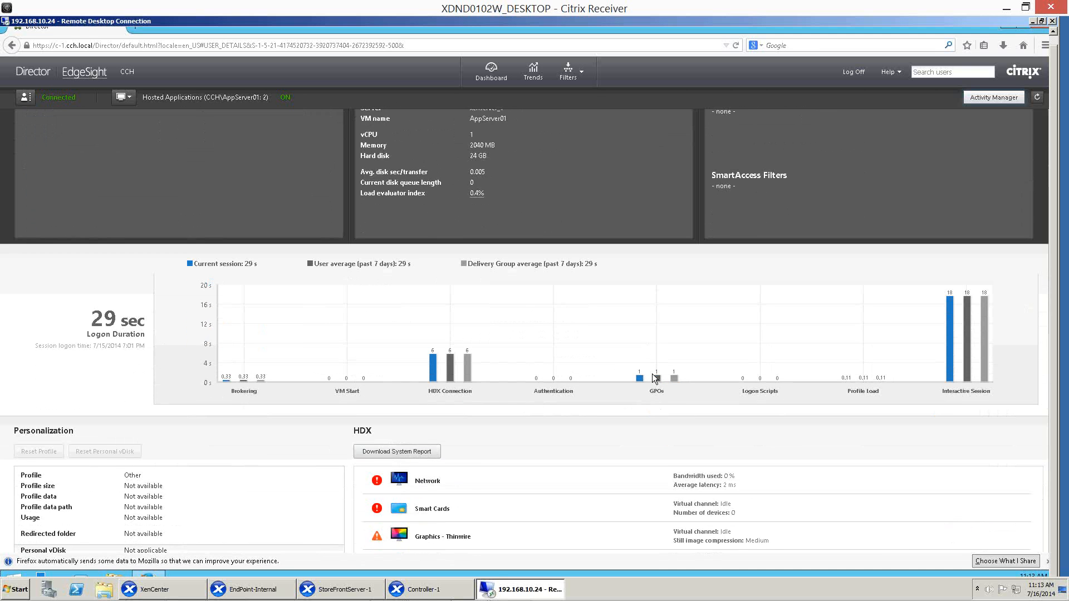